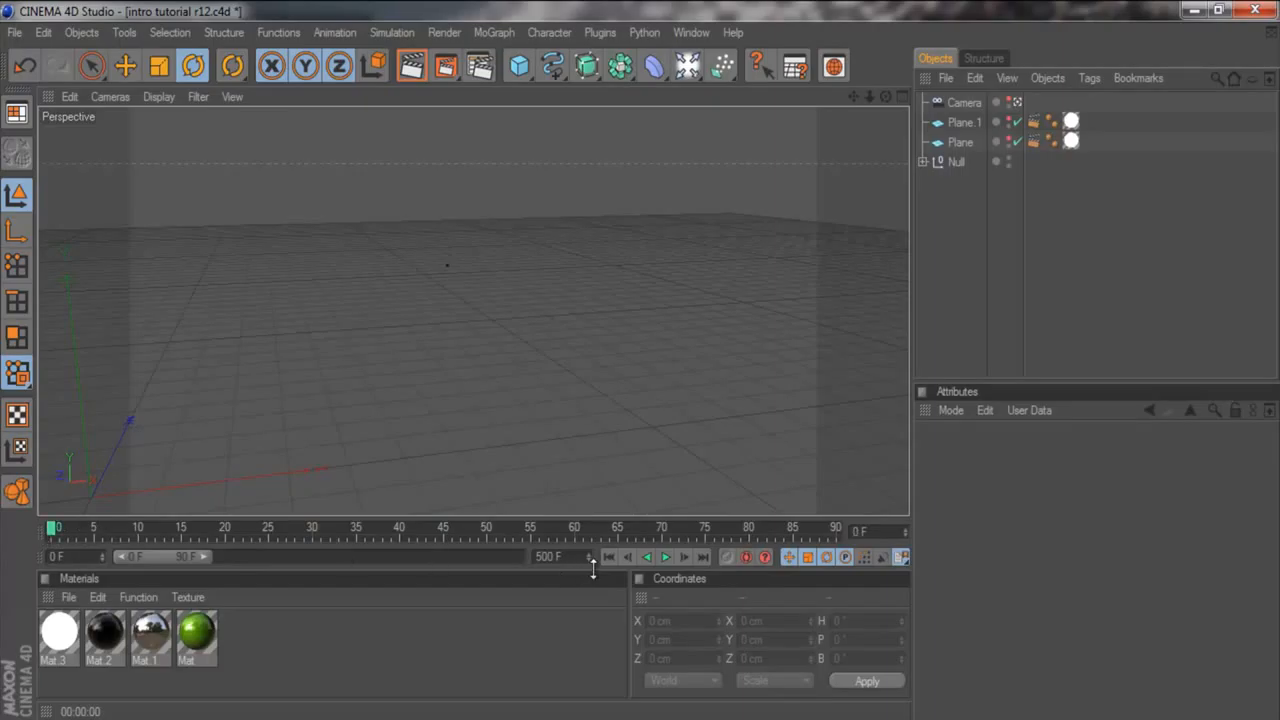
# Play back the logo animation and render a viewport preview at frame 154.
pyautogui.click(666, 557)
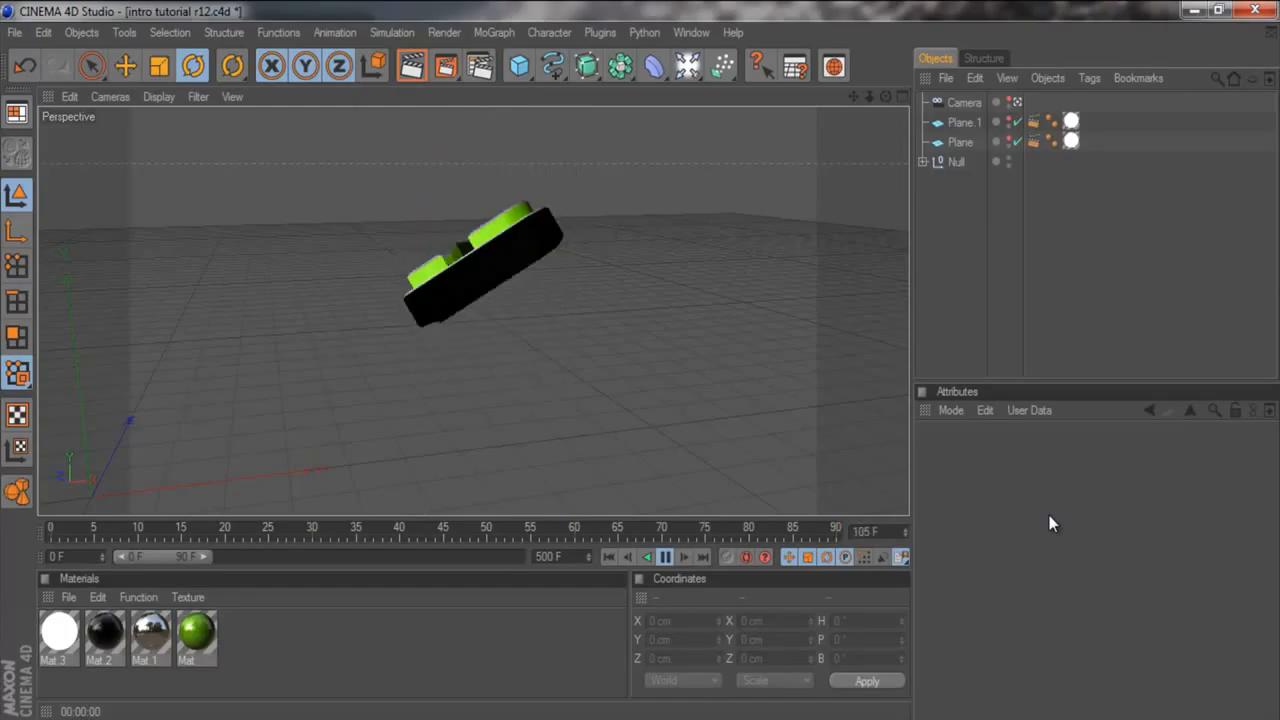
pyautogui.click(665, 557)
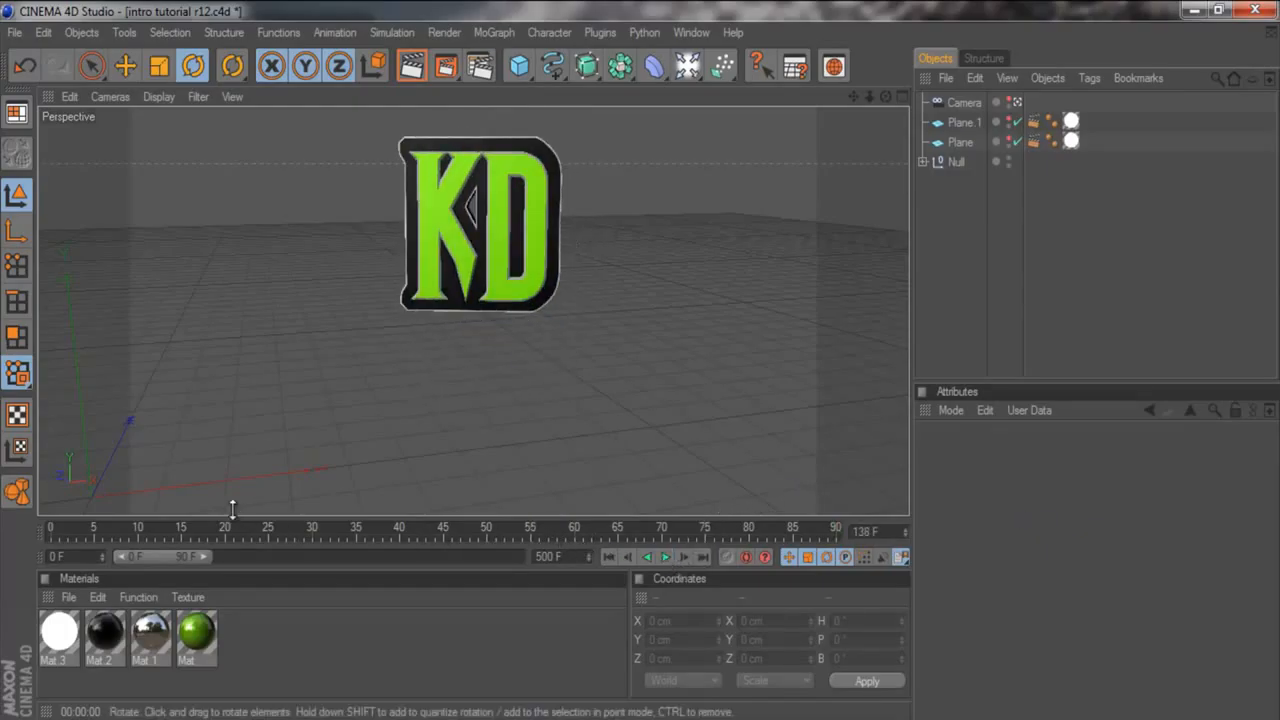
pyautogui.moveTo(157, 557); pyautogui.dragTo(252, 578)
pyautogui.moveTo(224, 536); pyautogui.dragTo(326, 534)
pyautogui.click(421, 63)
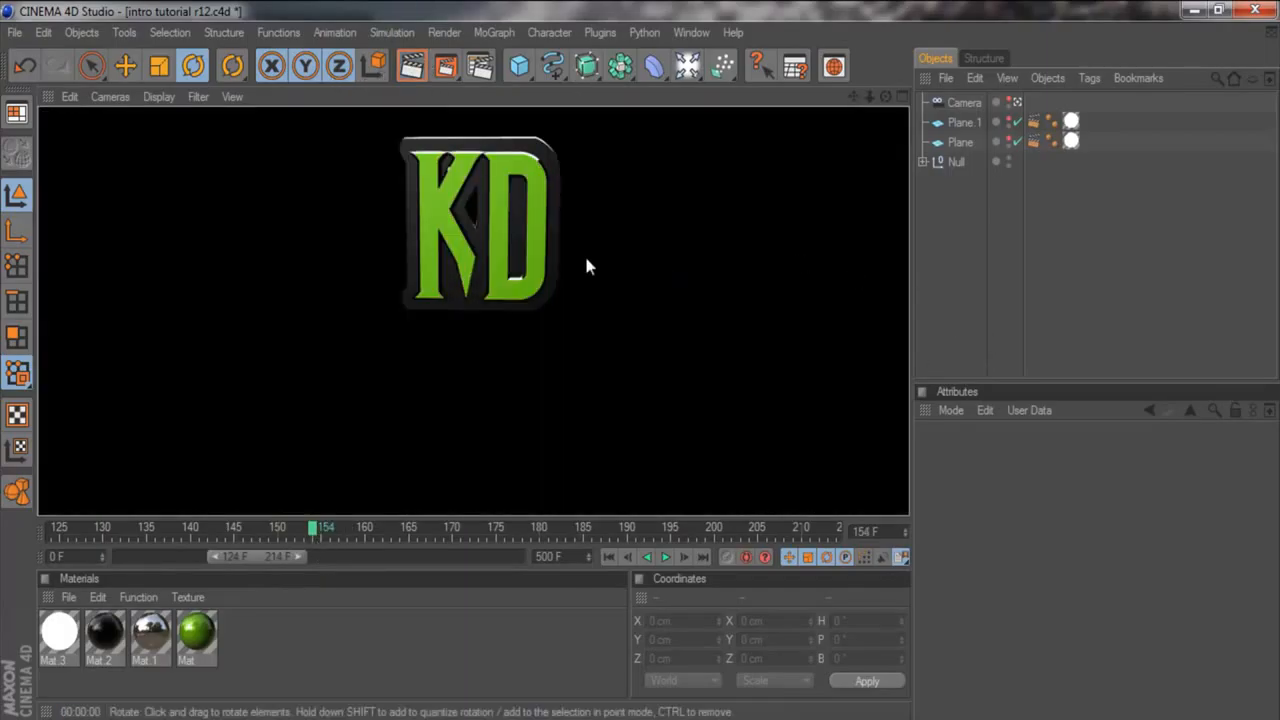
# Try the black Mat.2 material with its Specular channel turned off and render a viewport preview.
pyautogui.doubleClick(96, 627)
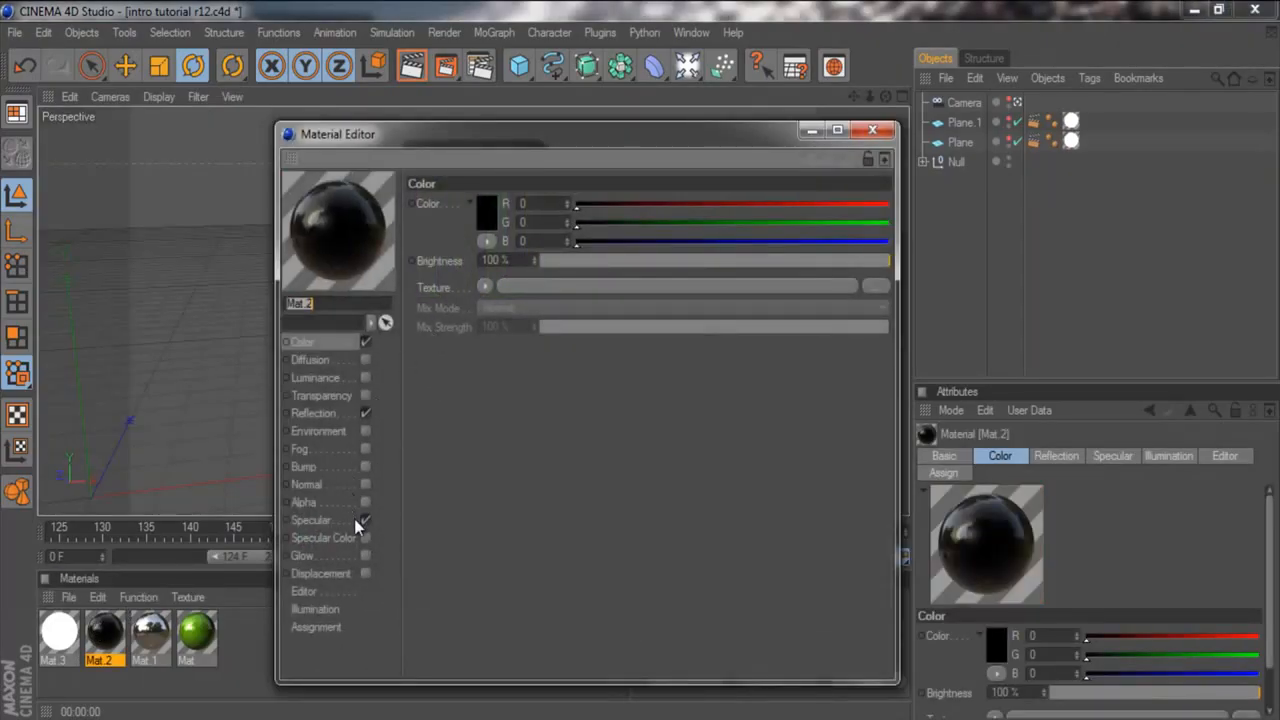
pyautogui.click(364, 522)
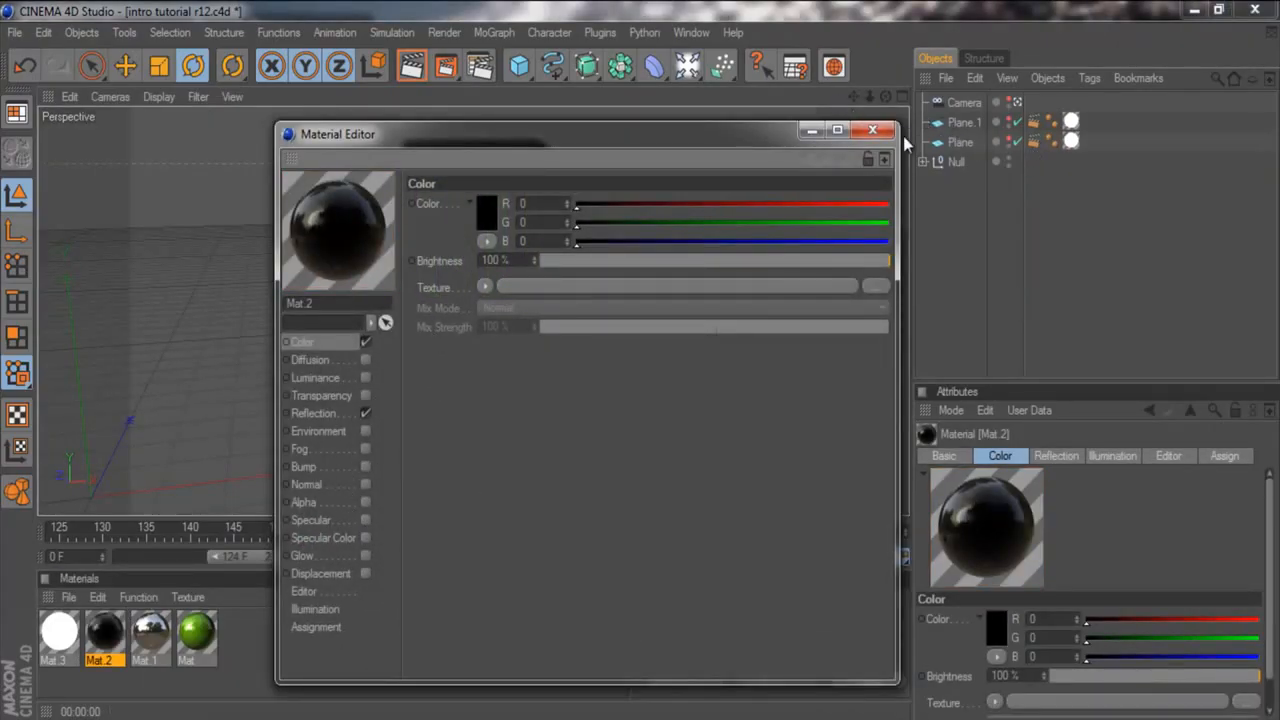
pyautogui.click(882, 136)
pyautogui.click(411, 66)
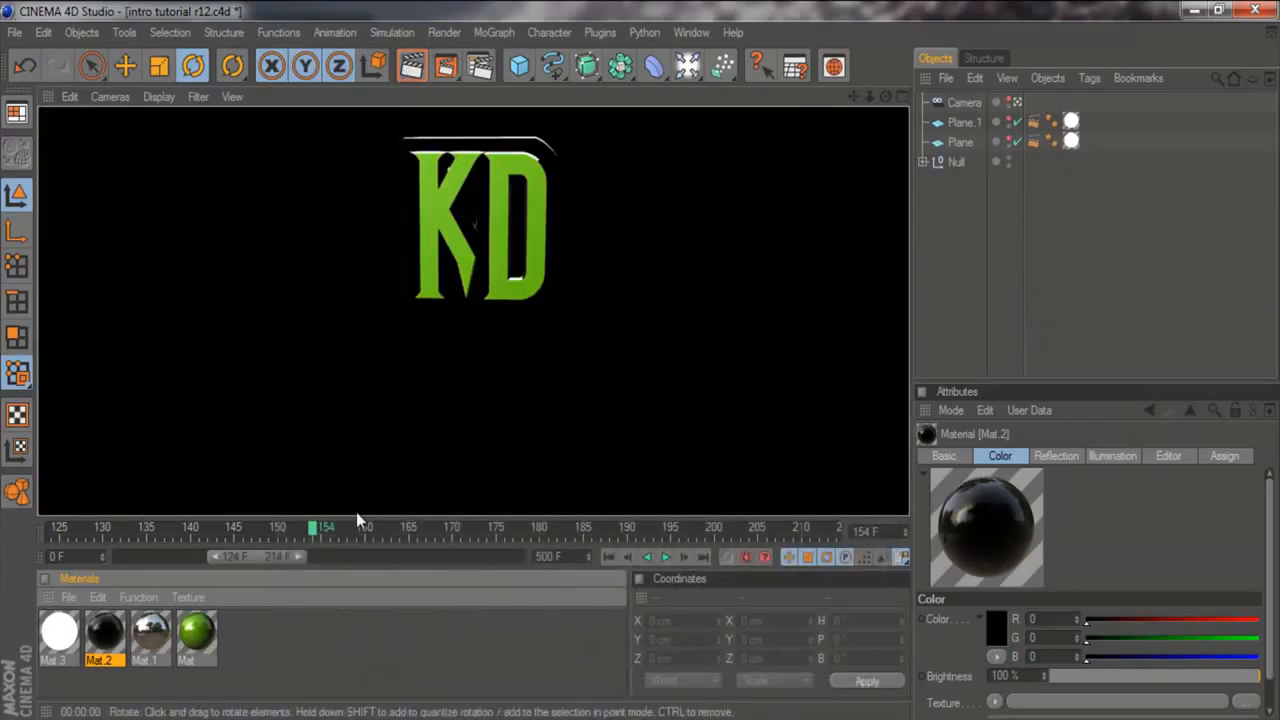
# Turn the Specular channel of Mat.2 back on, preview the render, and set the specular width to 42%.
pyautogui.doubleClick(103, 645)
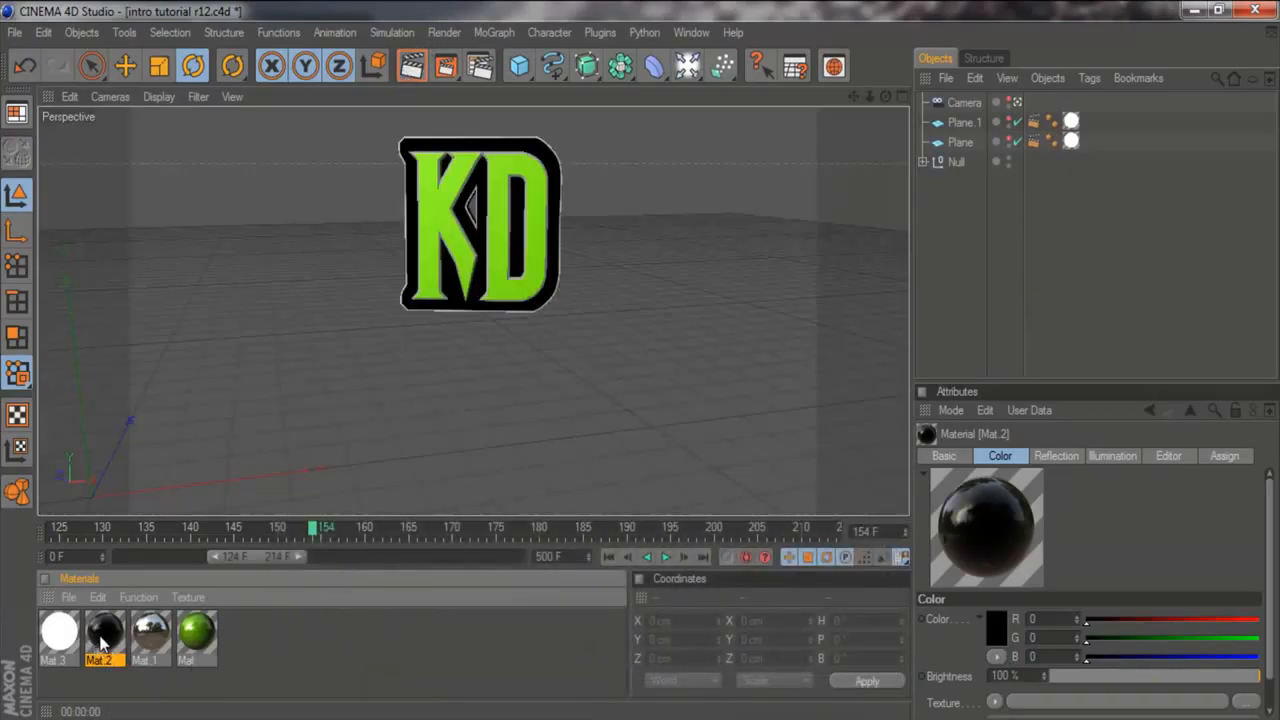
pyautogui.click(365, 521)
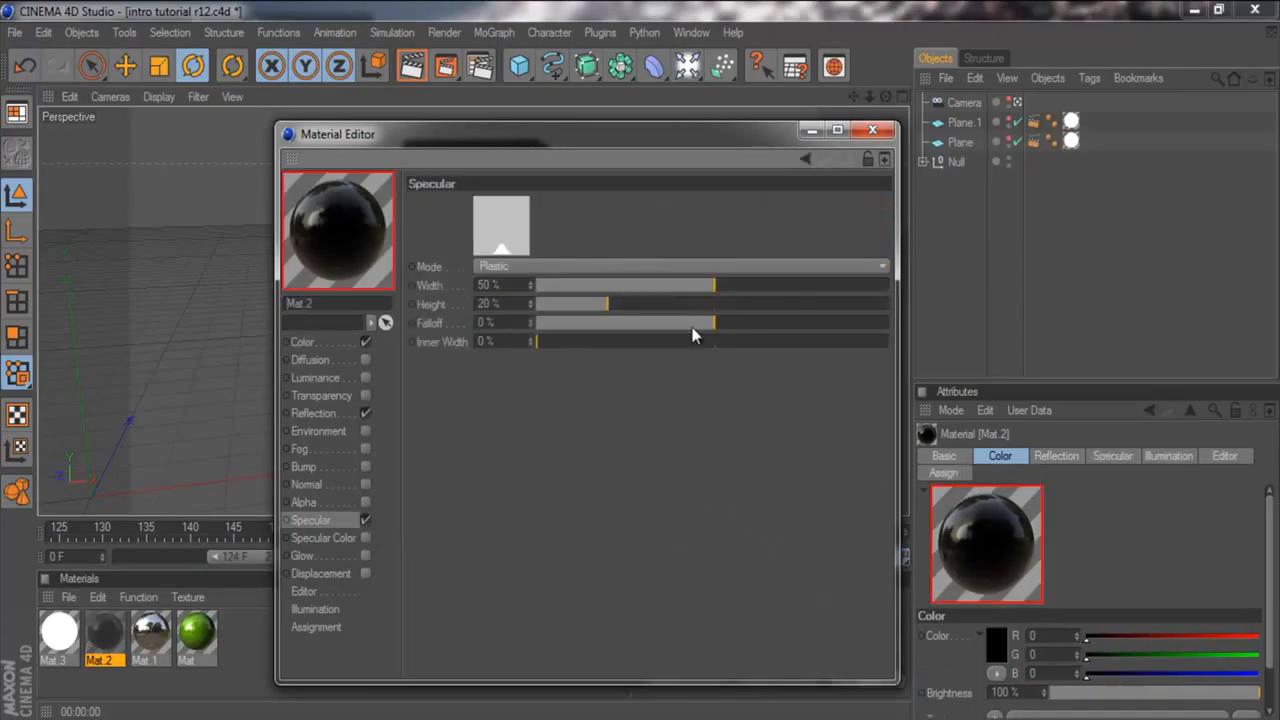
pyautogui.click(872, 129)
pyautogui.click(411, 66)
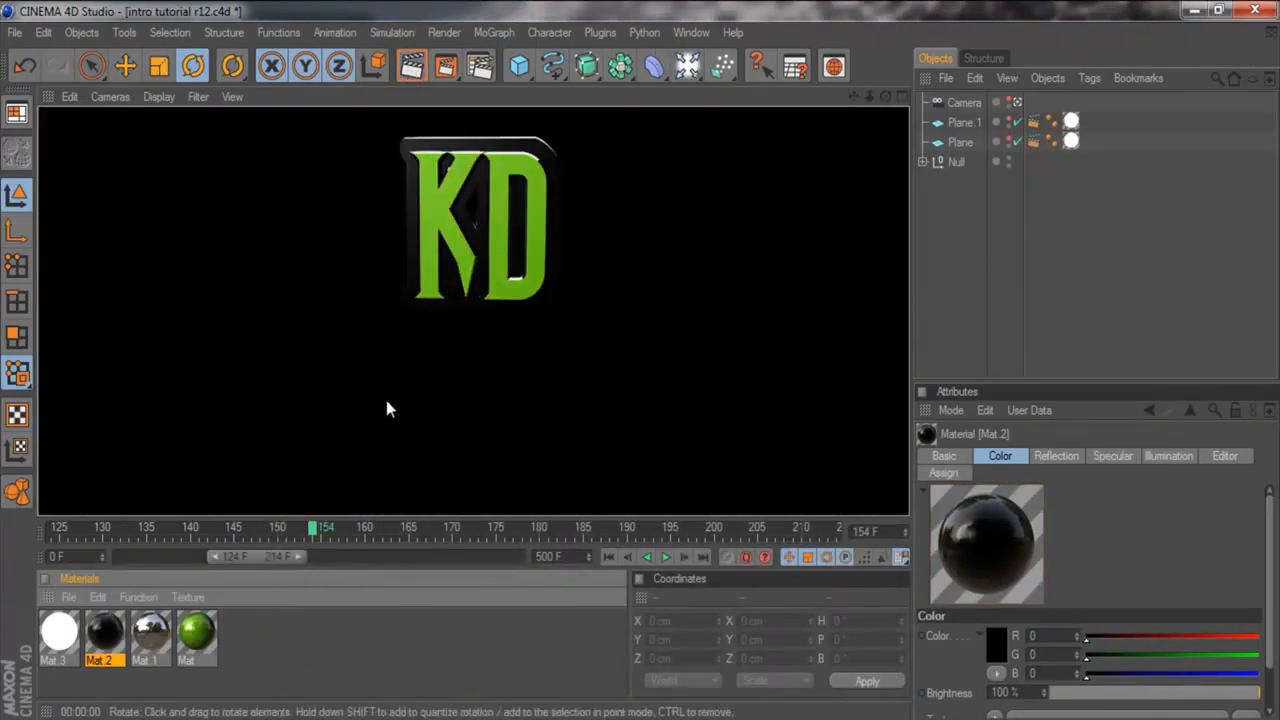
pyautogui.doubleClick(97, 634)
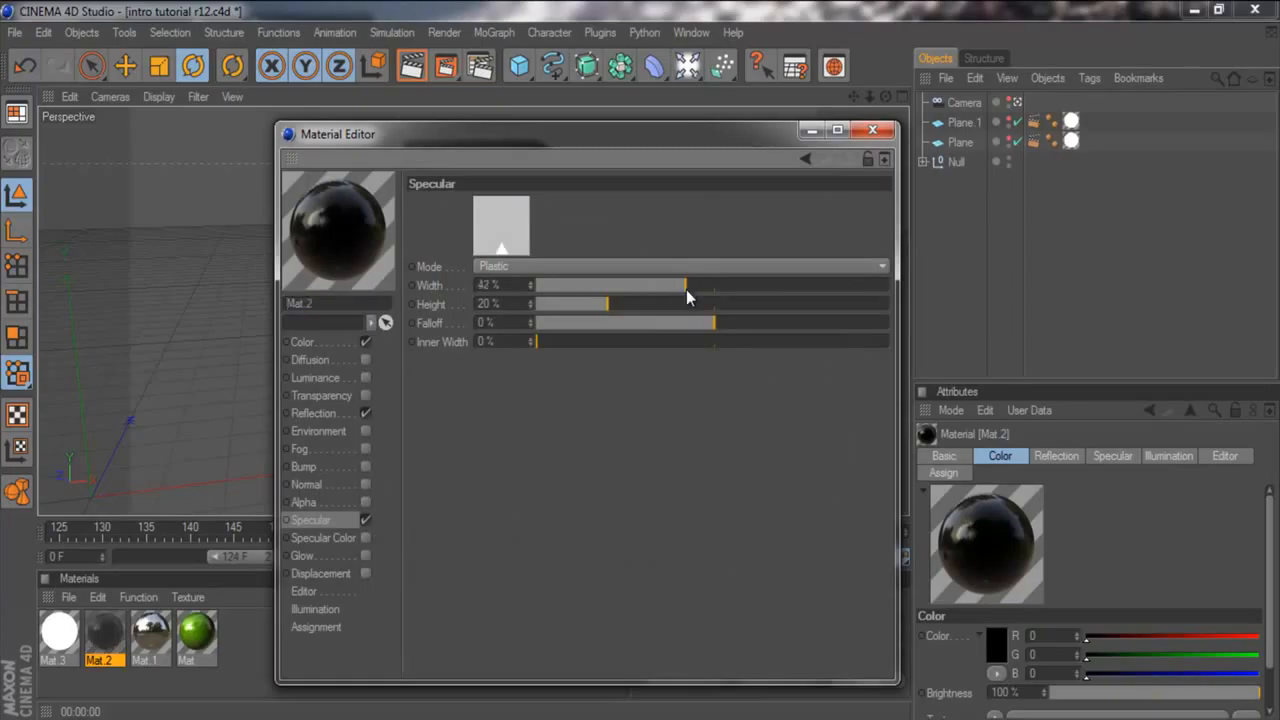
pyautogui.click(872, 129)
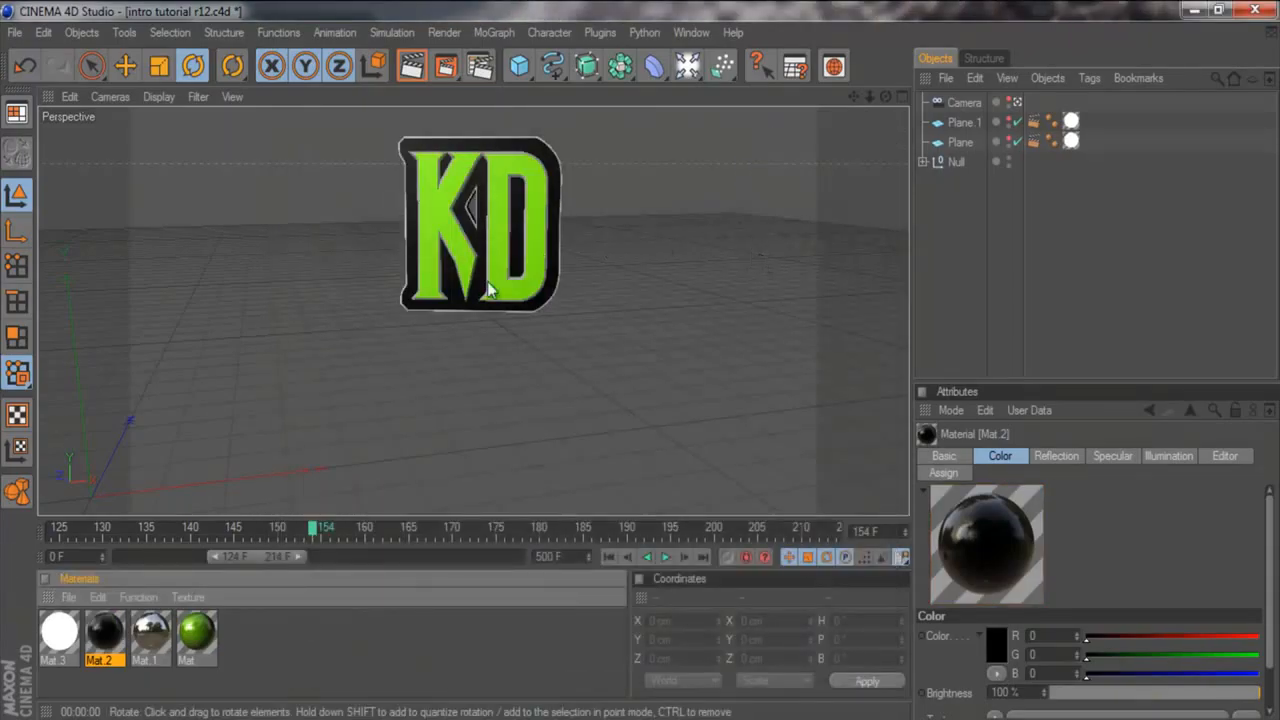
# Add a MoText object to the scene.
pyautogui.click(1083, 251)
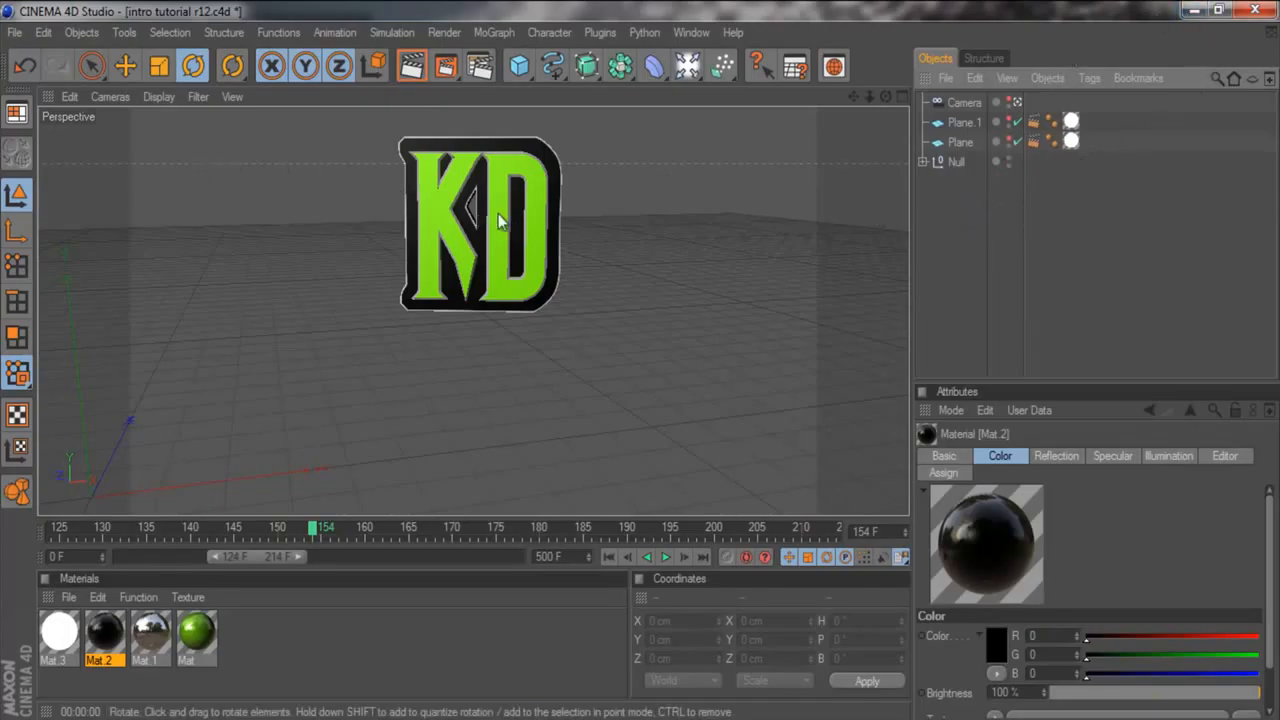
pyautogui.click(495, 33)
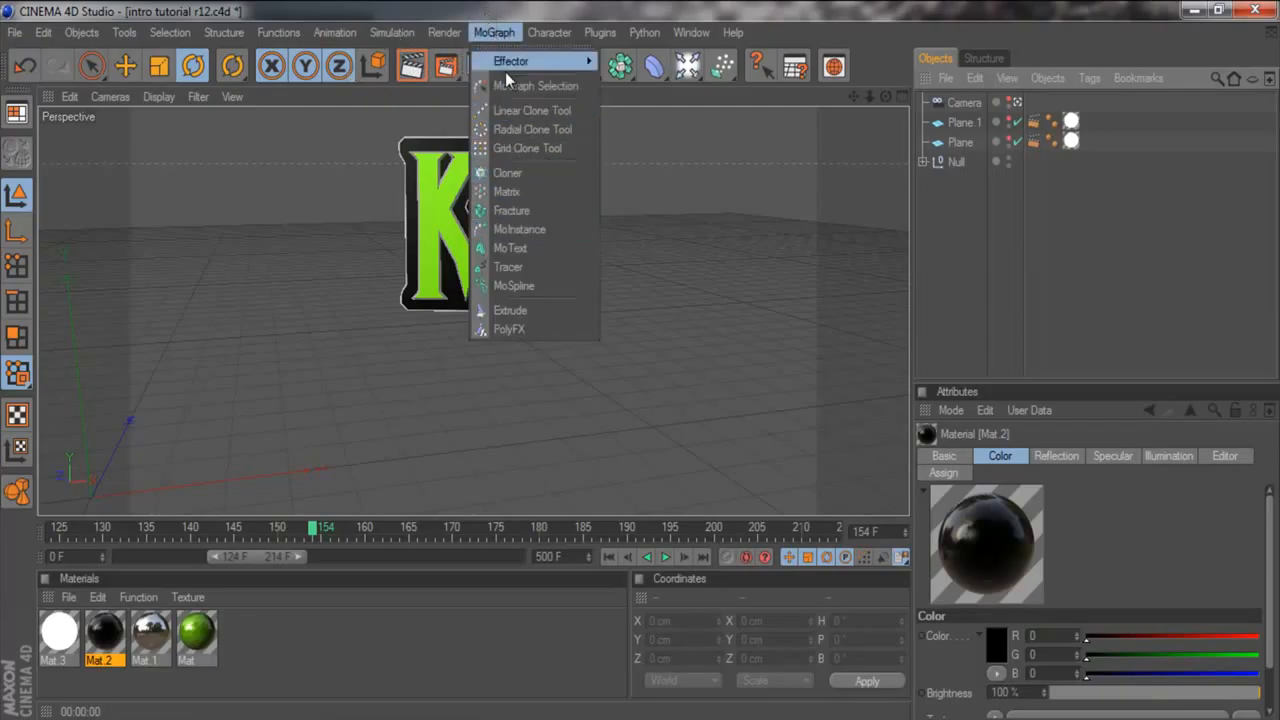
pyautogui.click(521, 247)
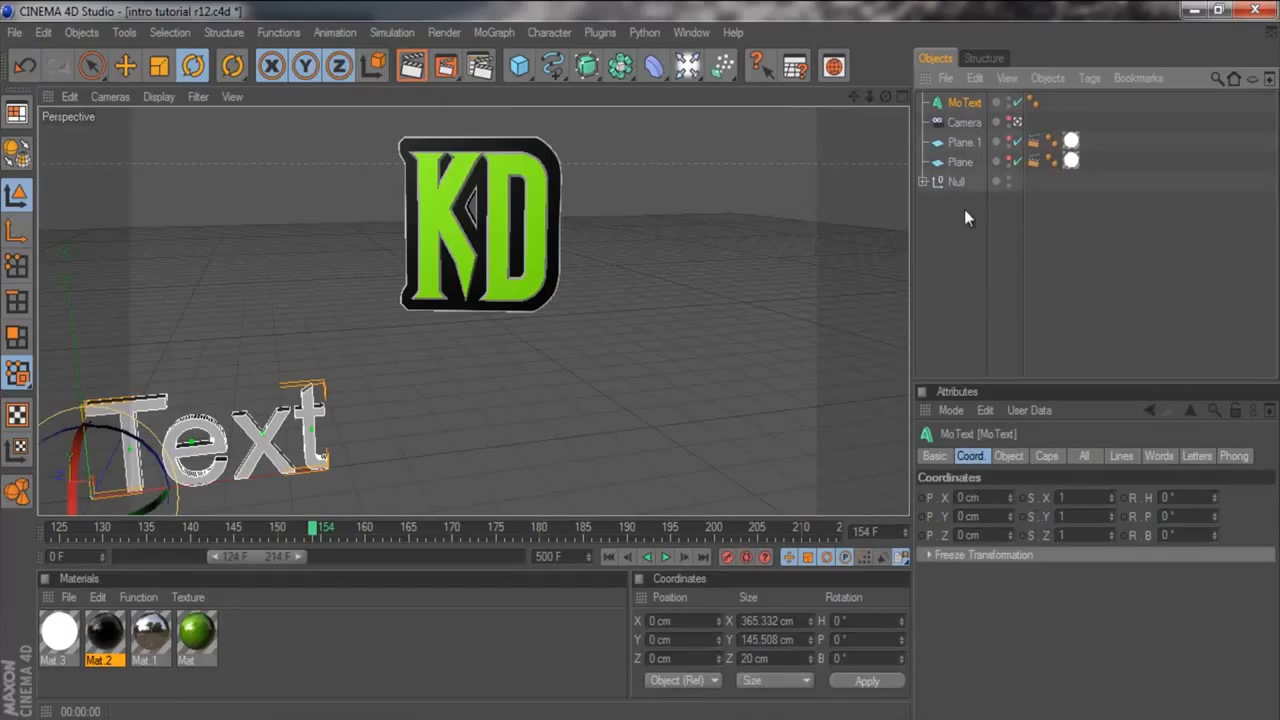
# Place the MoText in front of the KD logo at about X 392, Y 210, Z -113 cm, with heading about -20.4° and pitch about -2.7°.
pyautogui.click(1016, 122)
pyautogui.moveTo(887, 92); pyautogui.dragTo(645, 363)
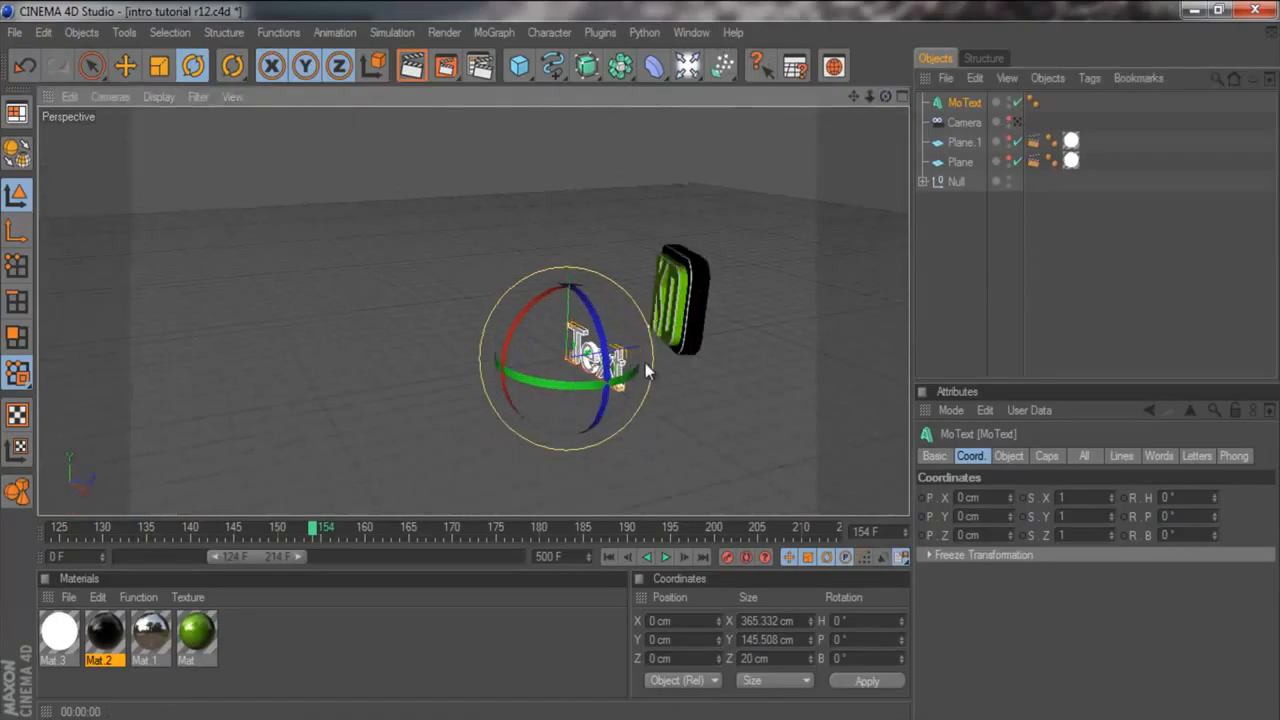
pyautogui.click(130, 68)
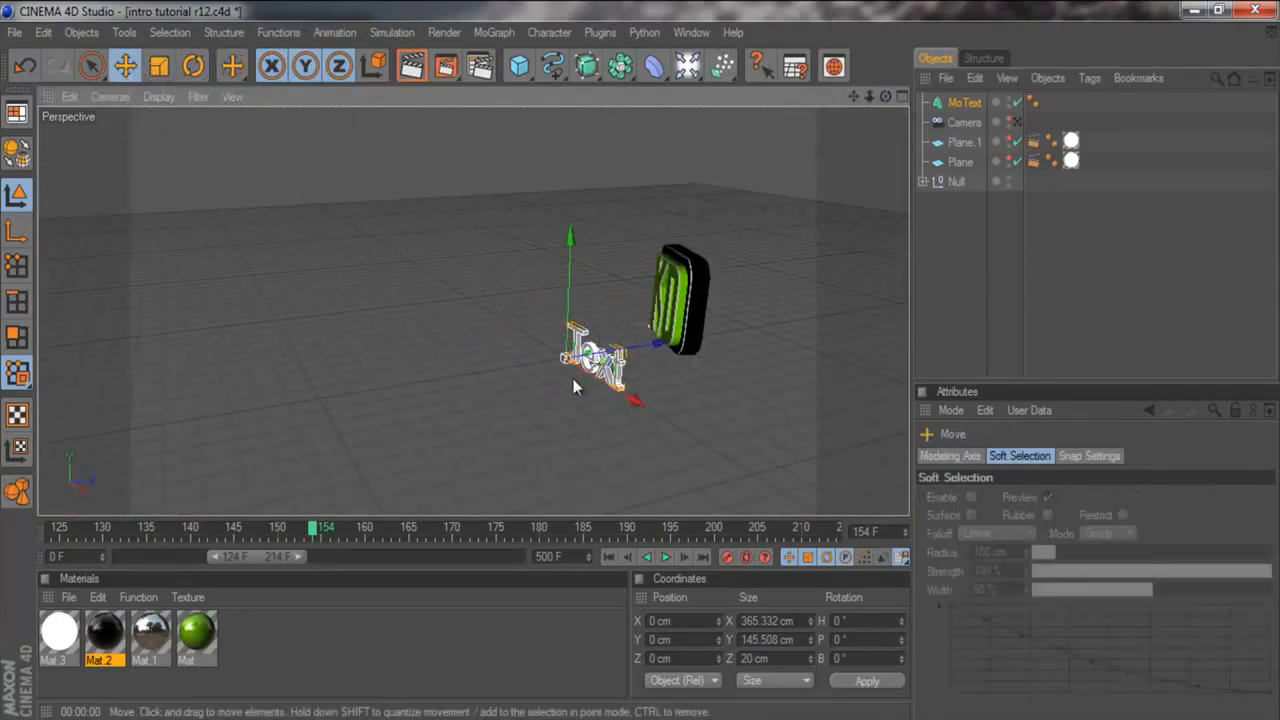
pyautogui.click(196, 68)
pyautogui.moveTo(605, 380); pyautogui.dragTo(567, 374)
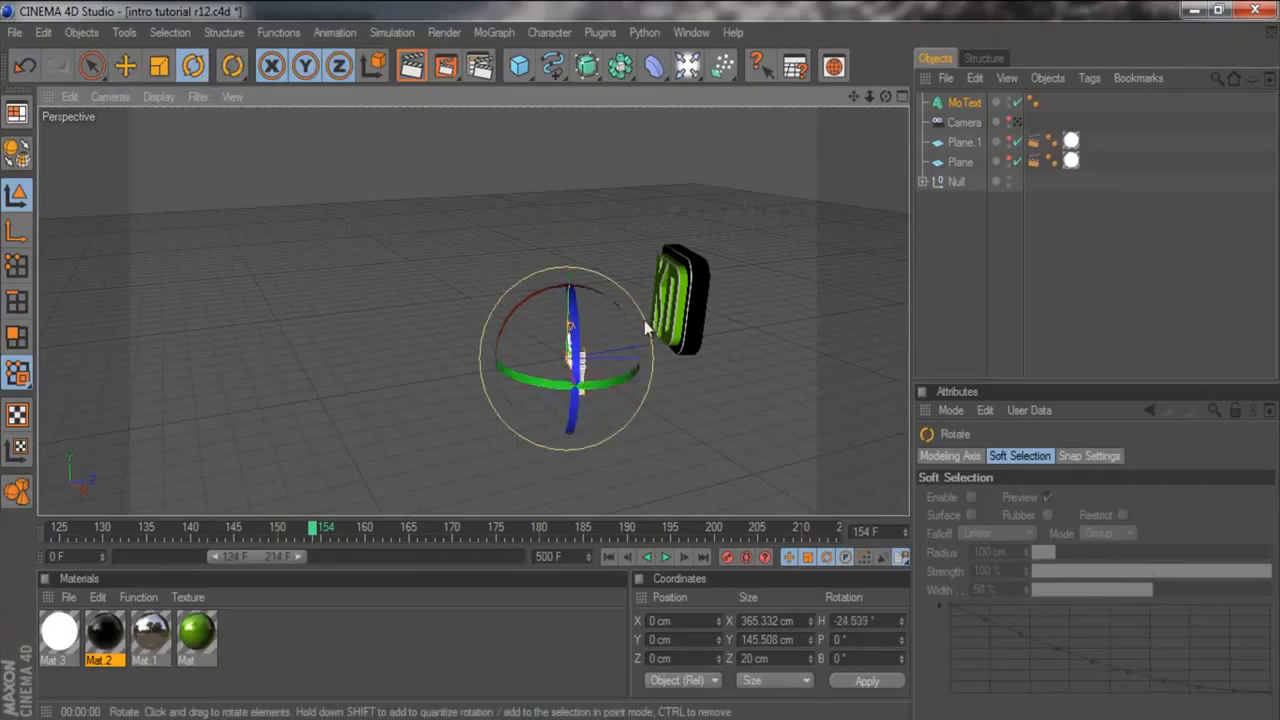
pyautogui.moveTo(886, 96); pyautogui.dragTo(641, 362)
pyautogui.moveTo(411, 393); pyautogui.dragTo(430, 390)
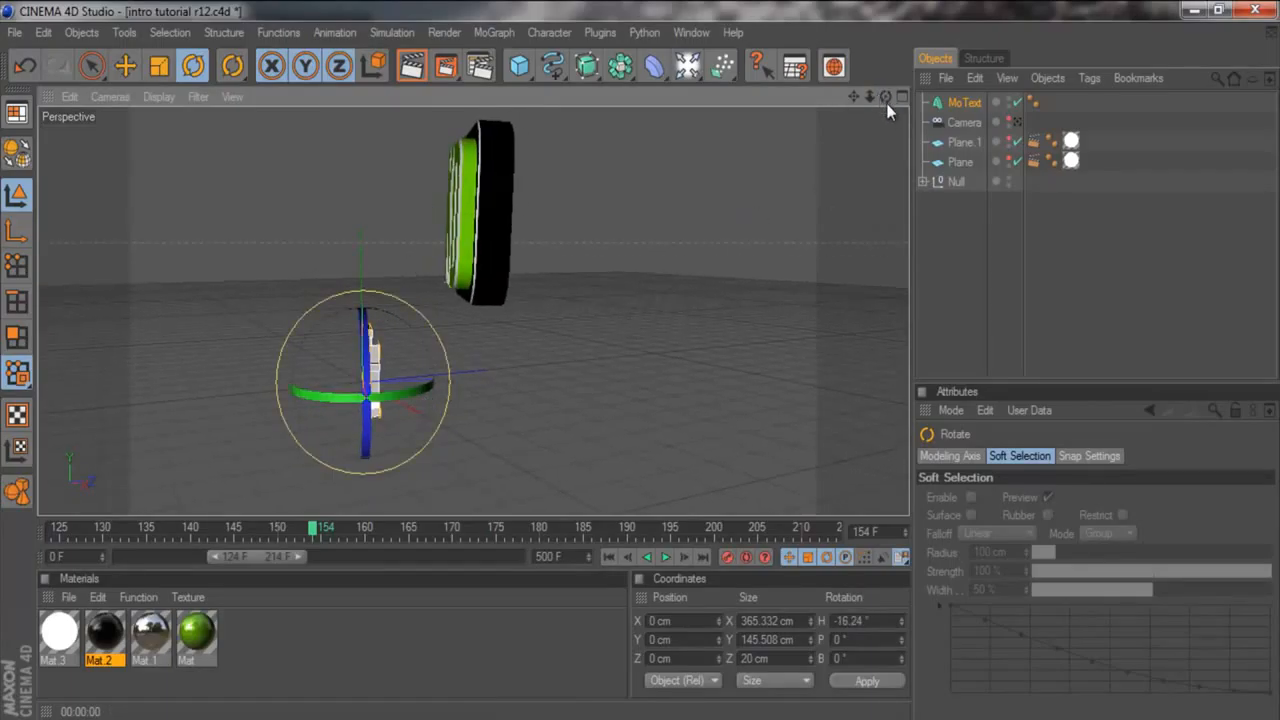
pyautogui.moveTo(886, 97); pyautogui.dragTo(634, 366)
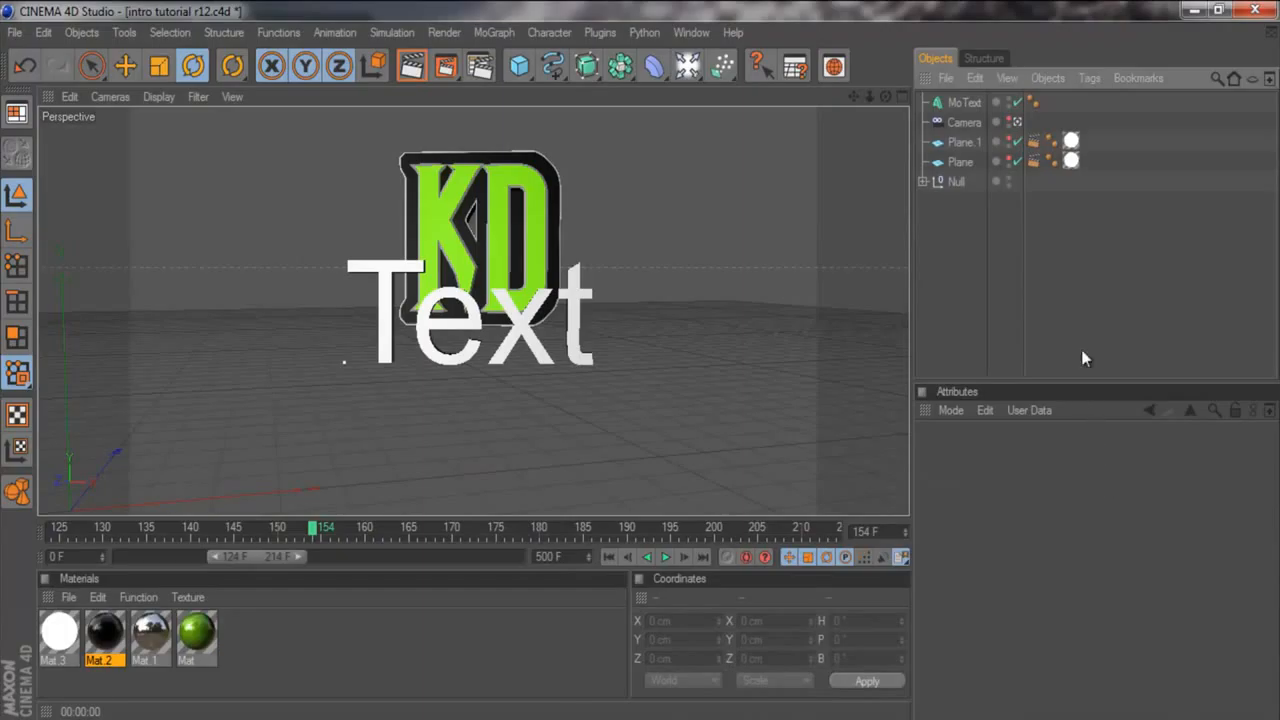
pyautogui.click(975, 102)
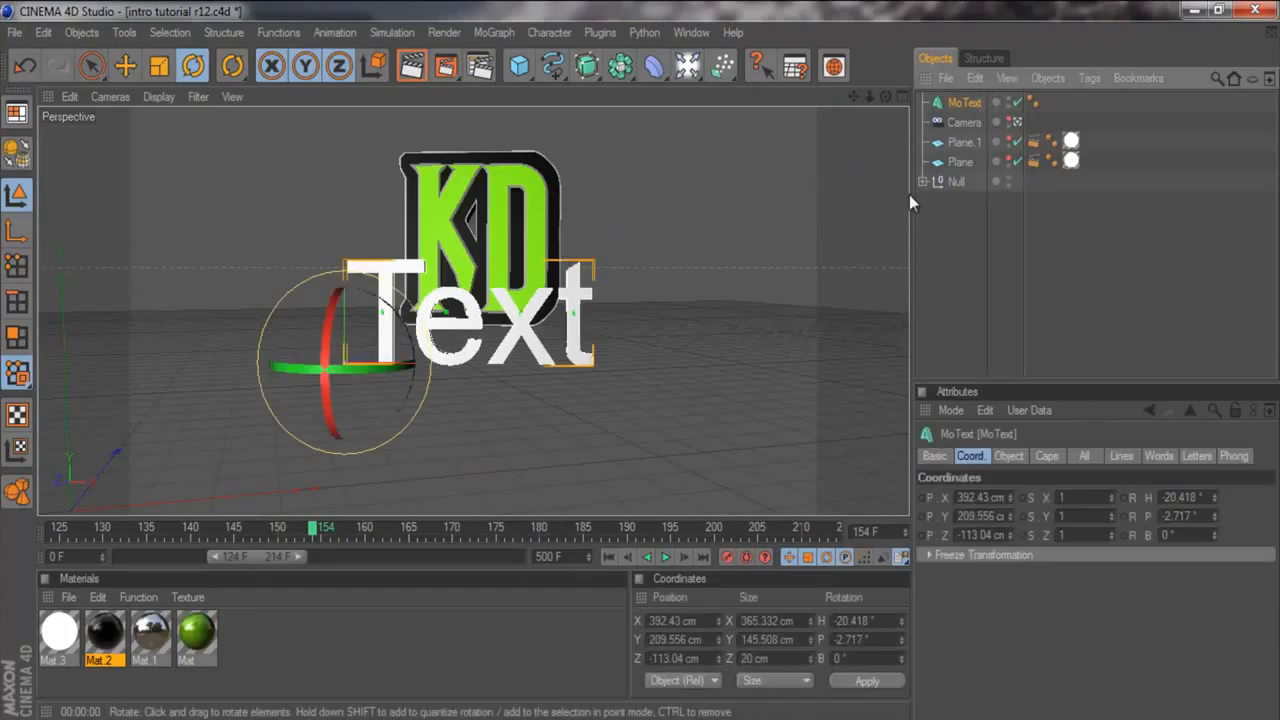
pyautogui.click(1017, 457)
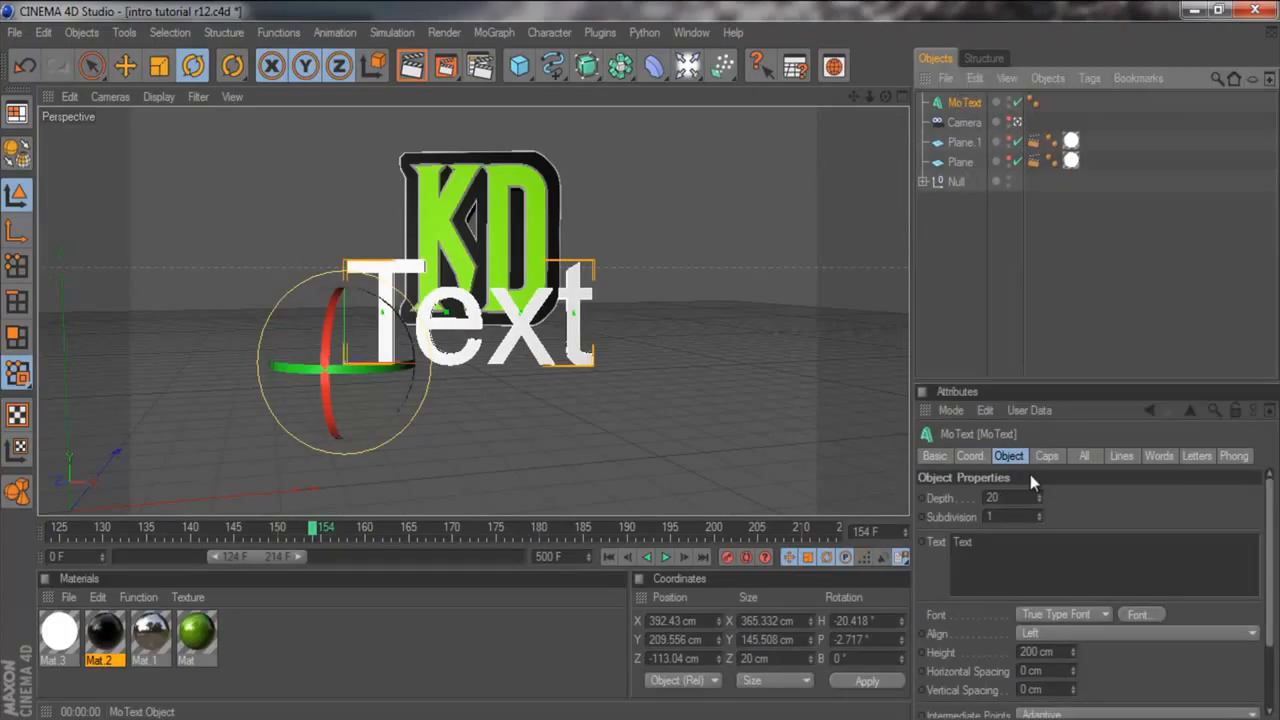
pyautogui.doubleClick(1015, 540)
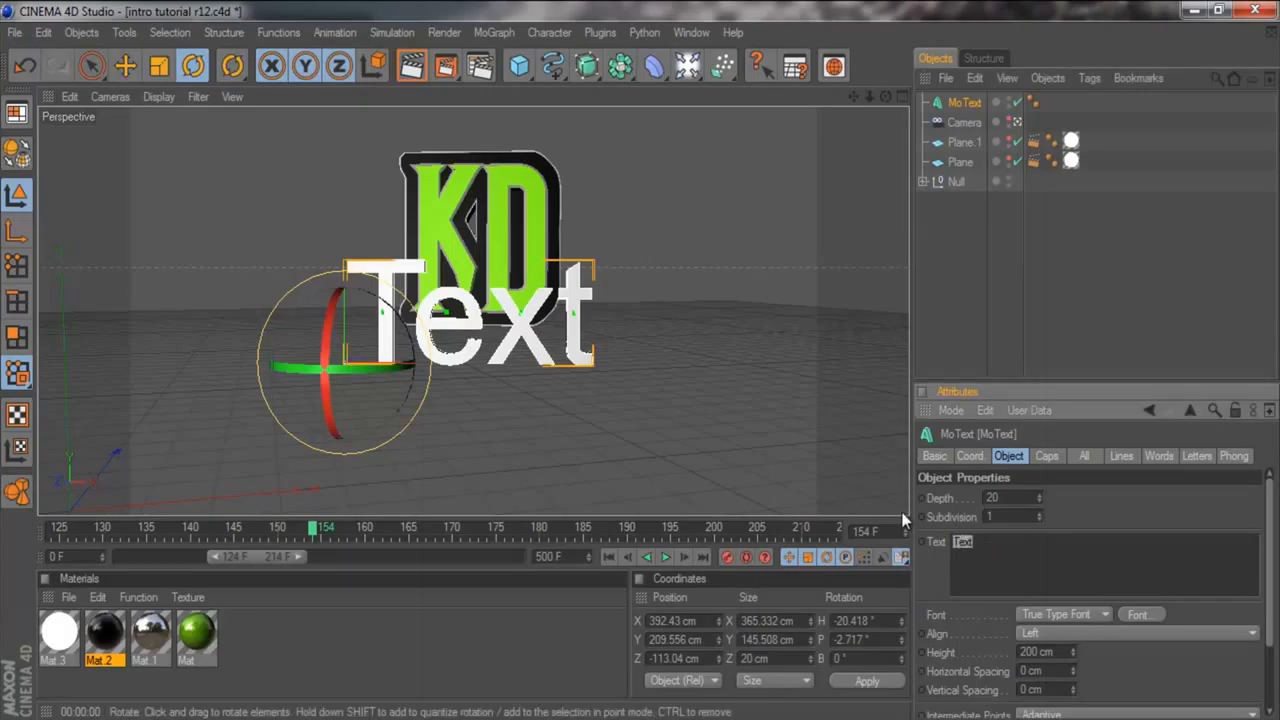
pyautogui.press('capslock')
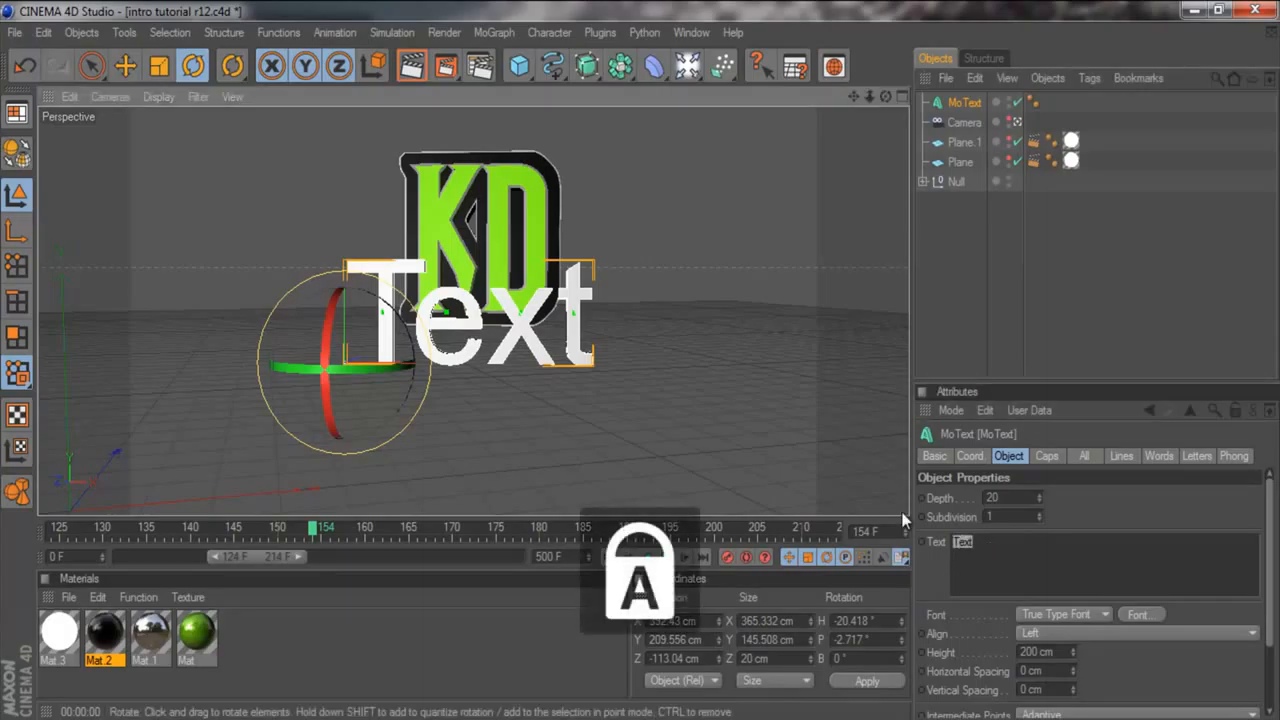
pyautogui.press('k')
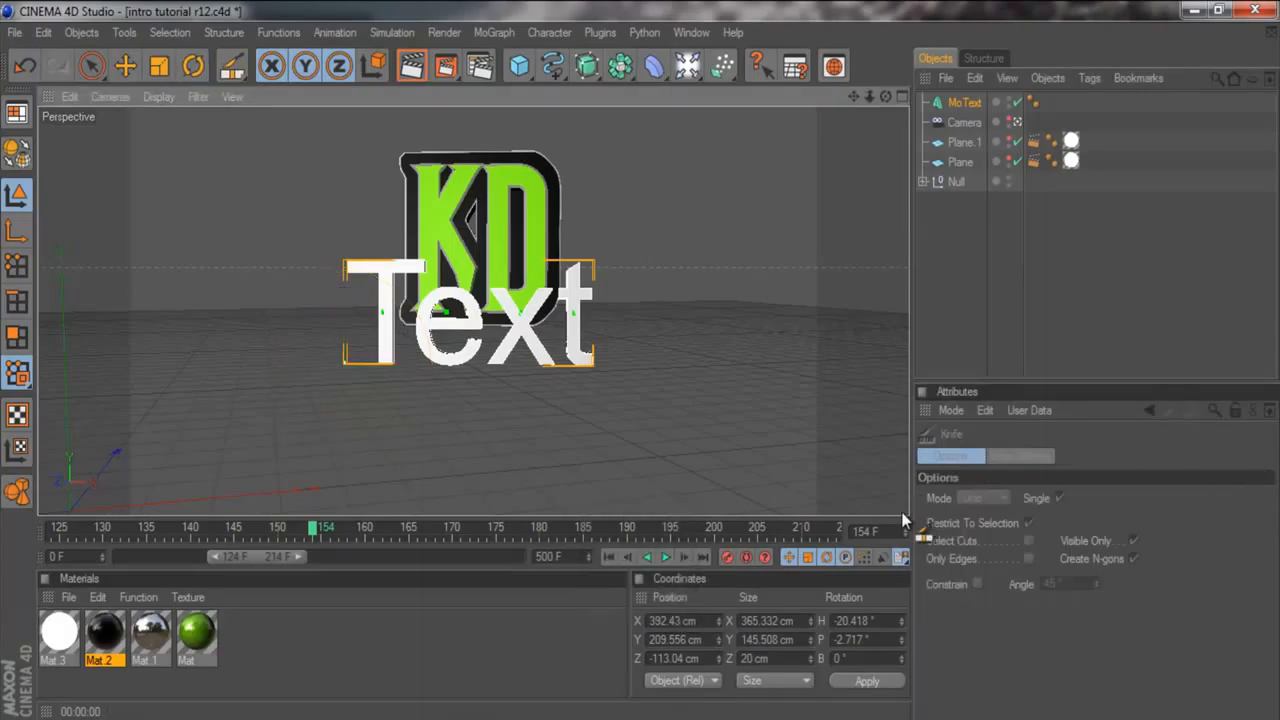
# Replace the MoText object's default text with "KruzeDesigns".
pyautogui.click(968, 106)
pyautogui.click(975, 542)
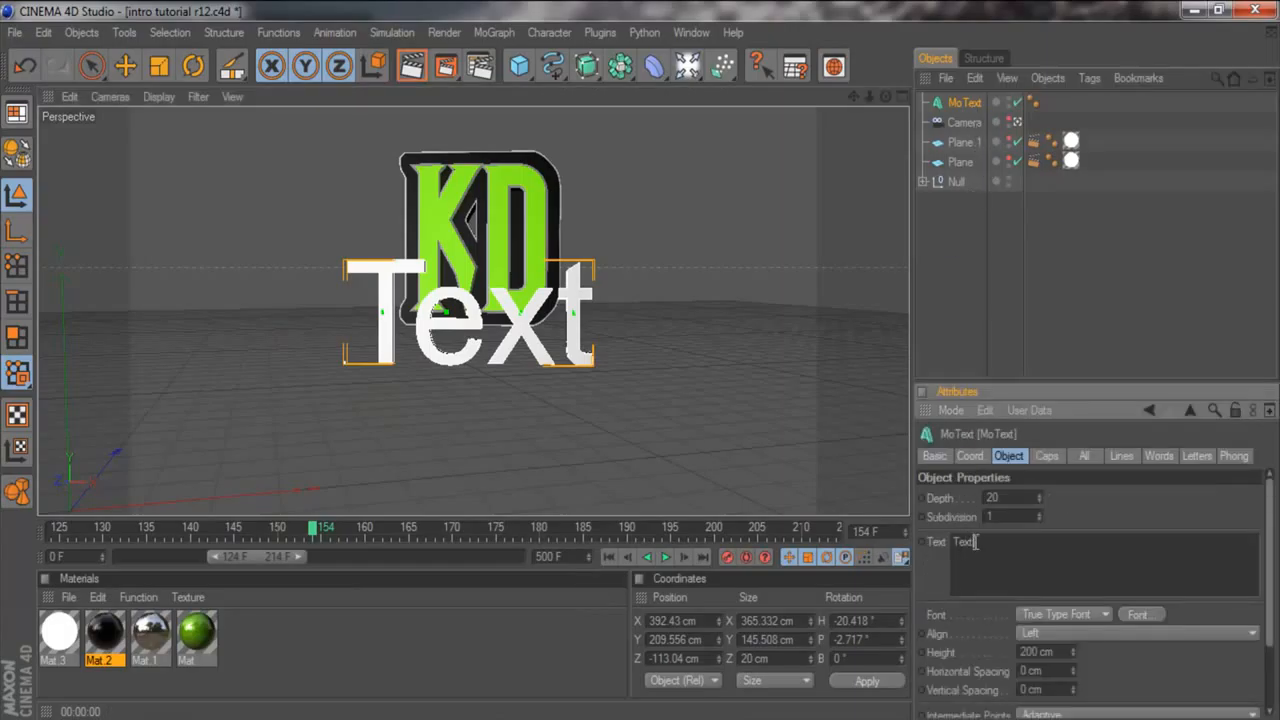
pyautogui.press('capslock')
pyautogui.press('BackSpace')
pyautogui.press('capslock')
pyautogui.press('capslock')
pyautogui.write('Kruz')
pyautogui.press('capslock')
pyautogui.write('D')
pyautogui.press('capslock')
pyautogui.write('esigns')
pyautogui.hotkey('ctrl', 'a')
# Change the font of the KruzeDesigns text to Haunting Attraction.
pyautogui.click(1137, 614)
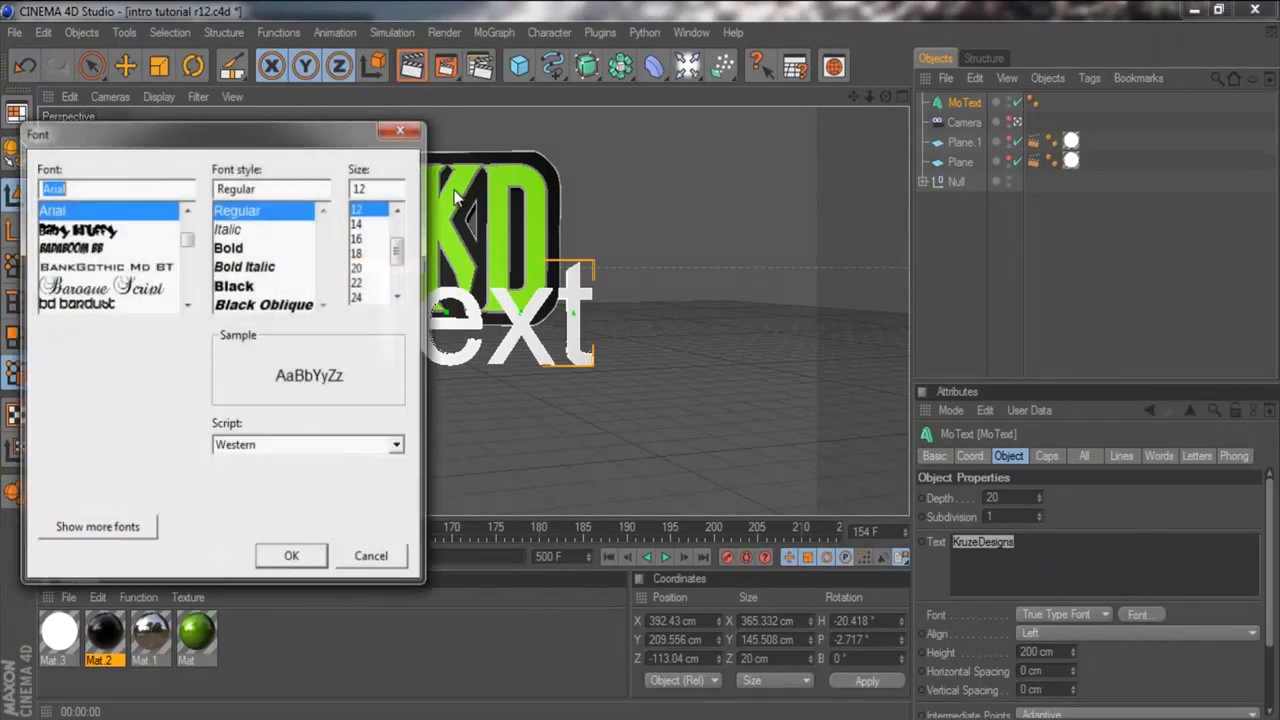
pyautogui.moveTo(186, 244); pyautogui.dragTo(148, 284)
pyautogui.scroll(6, 148, 284)
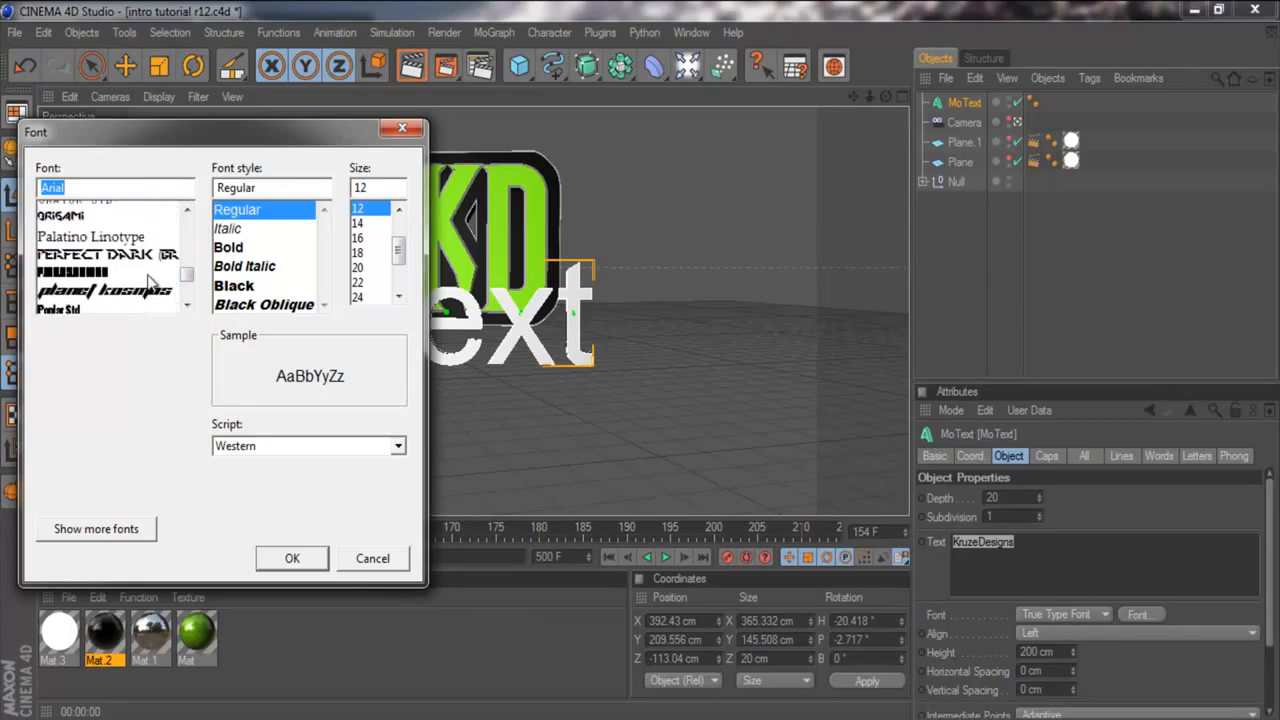
pyautogui.scroll(8, 148, 284)
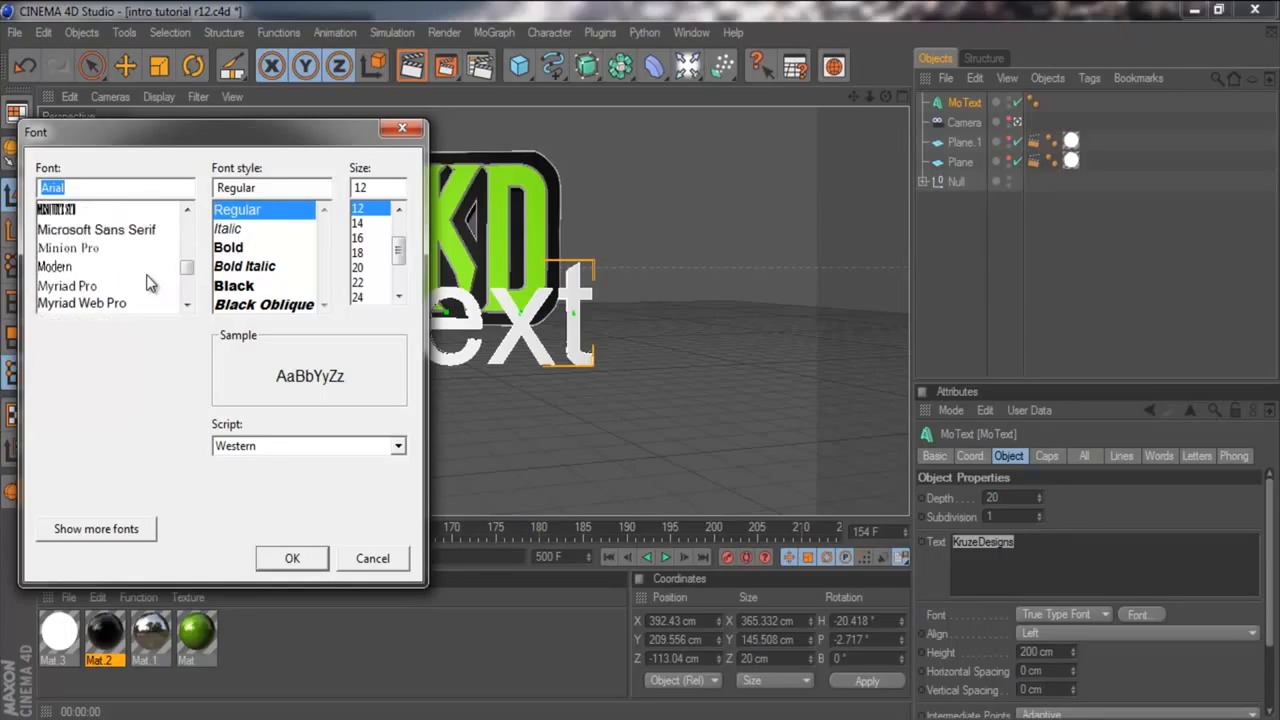
pyautogui.scroll(8, 148, 282)
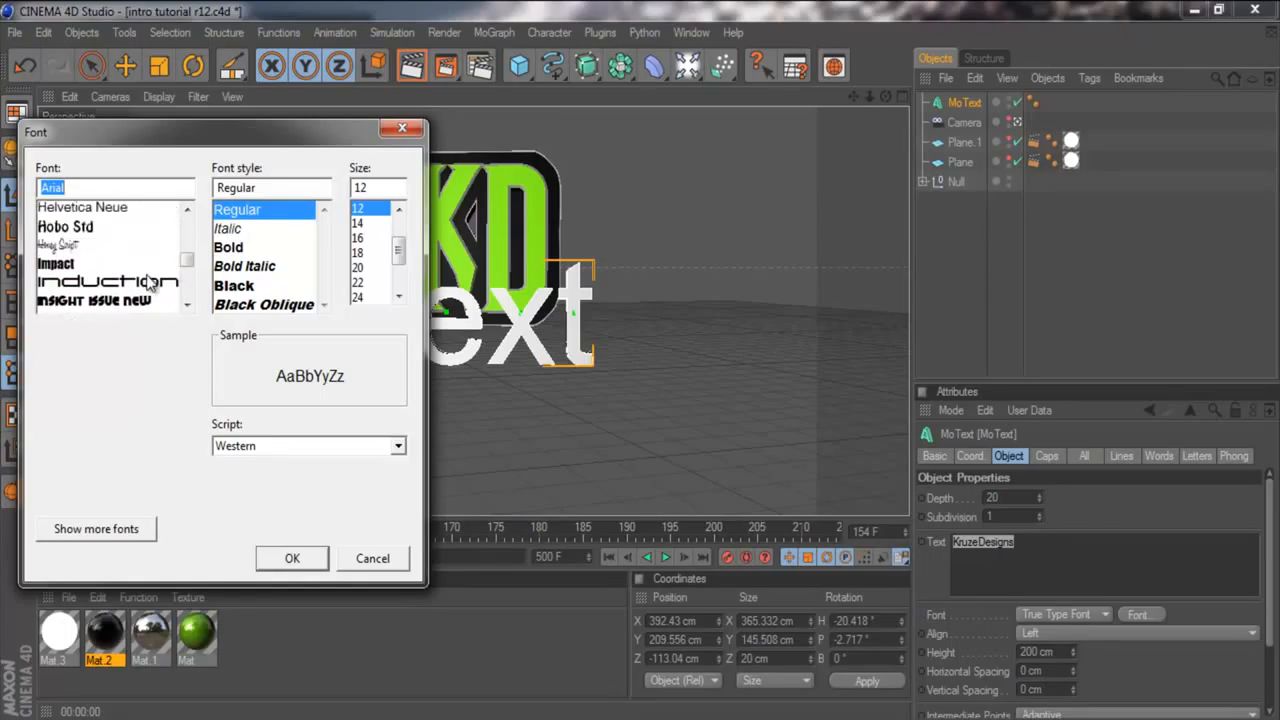
pyautogui.scroll(-1, 148, 281)
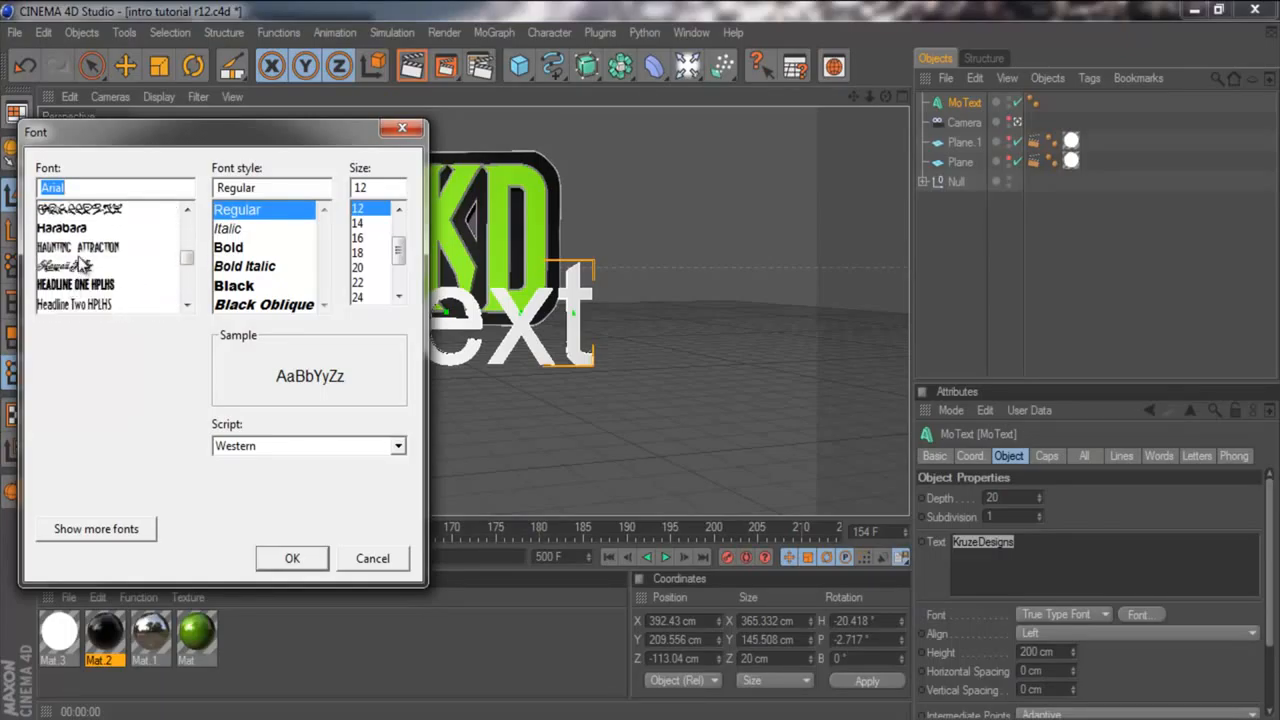
pyautogui.click(90, 250)
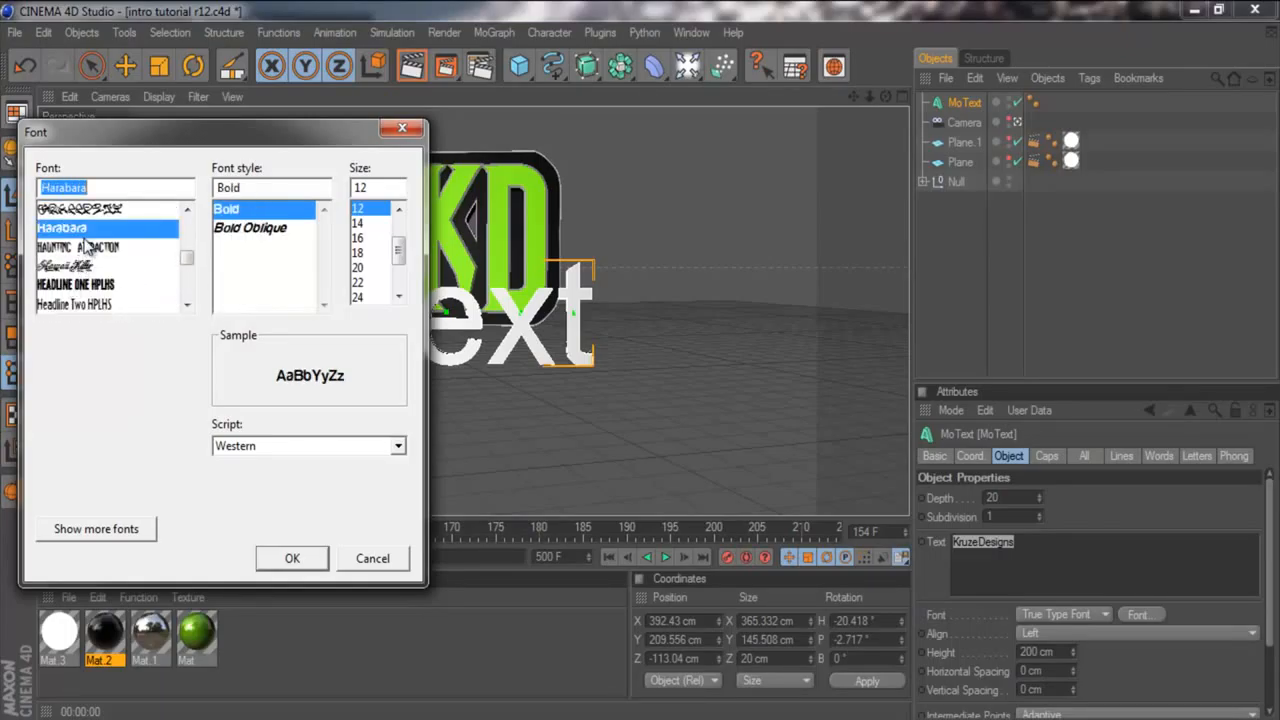
pyautogui.click(298, 558)
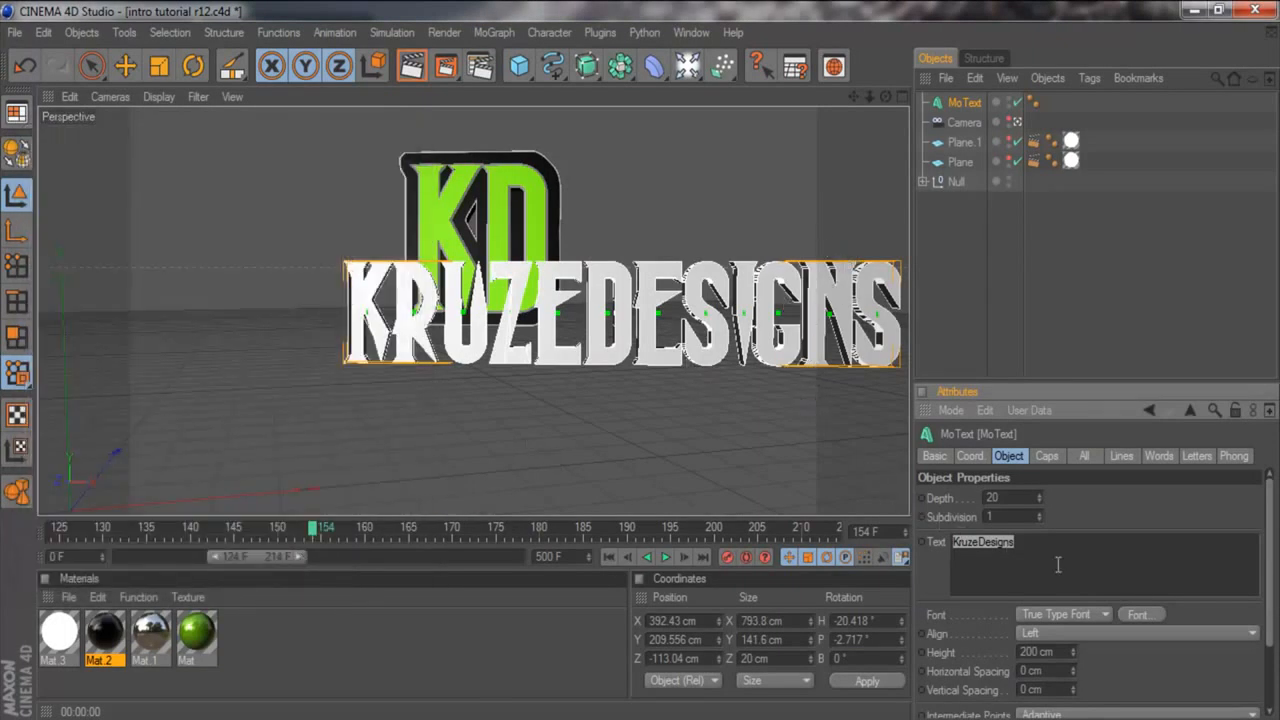
# Set the font style of the KruzeDesigns text to Regular.
pyautogui.click(1136, 614)
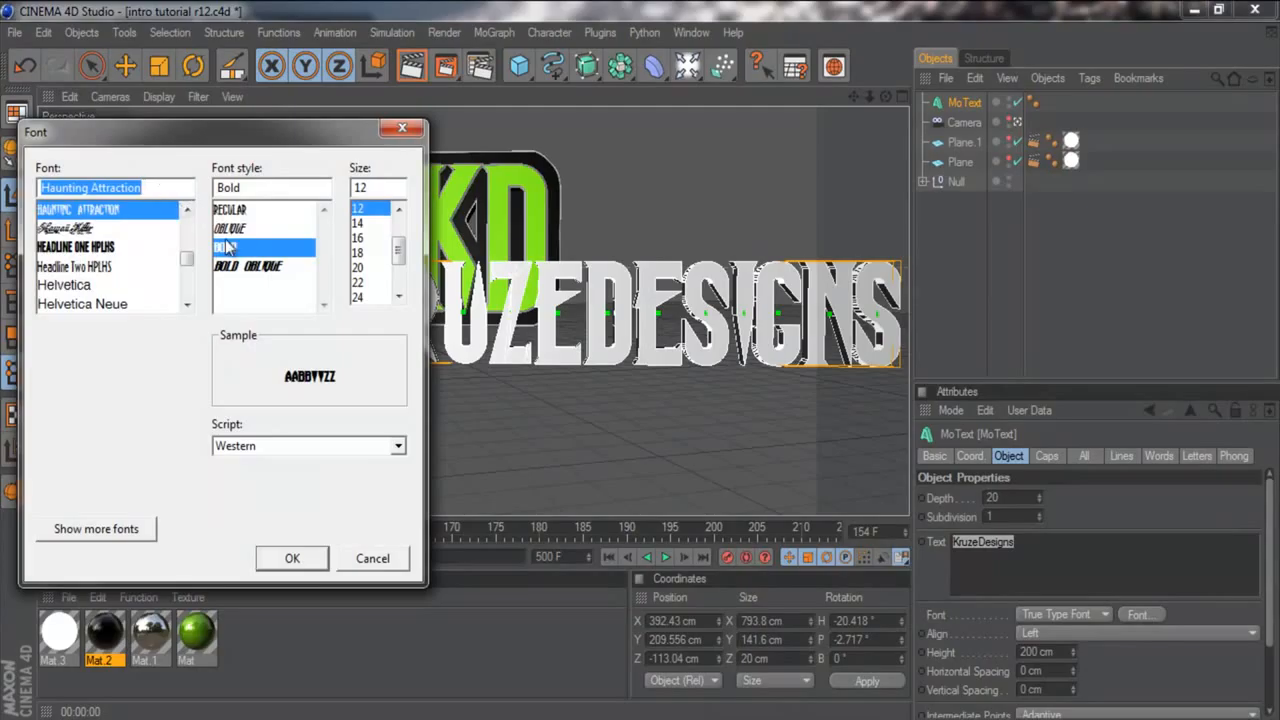
pyautogui.click(235, 209)
pyautogui.click(303, 560)
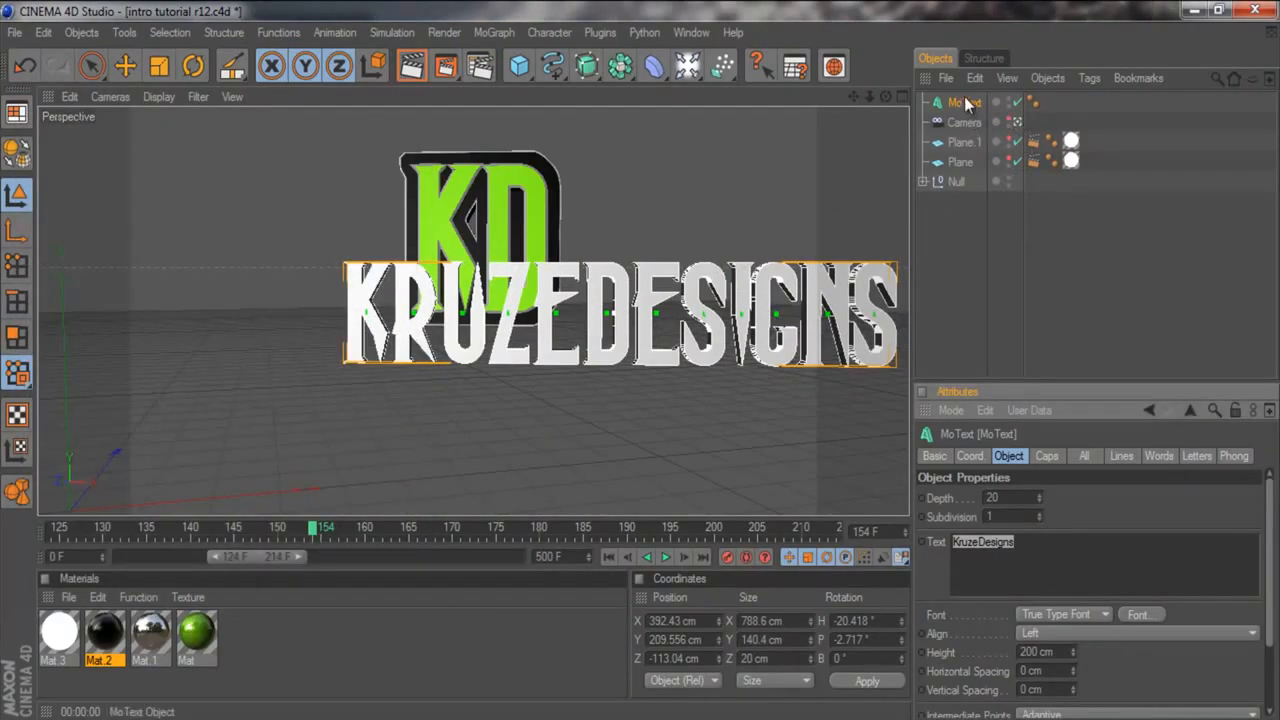
# Move the KruzeDesigns text below the KD logo to about X 200, Y 107, Z -47 cm and preview the render.
pyautogui.click(122, 65)
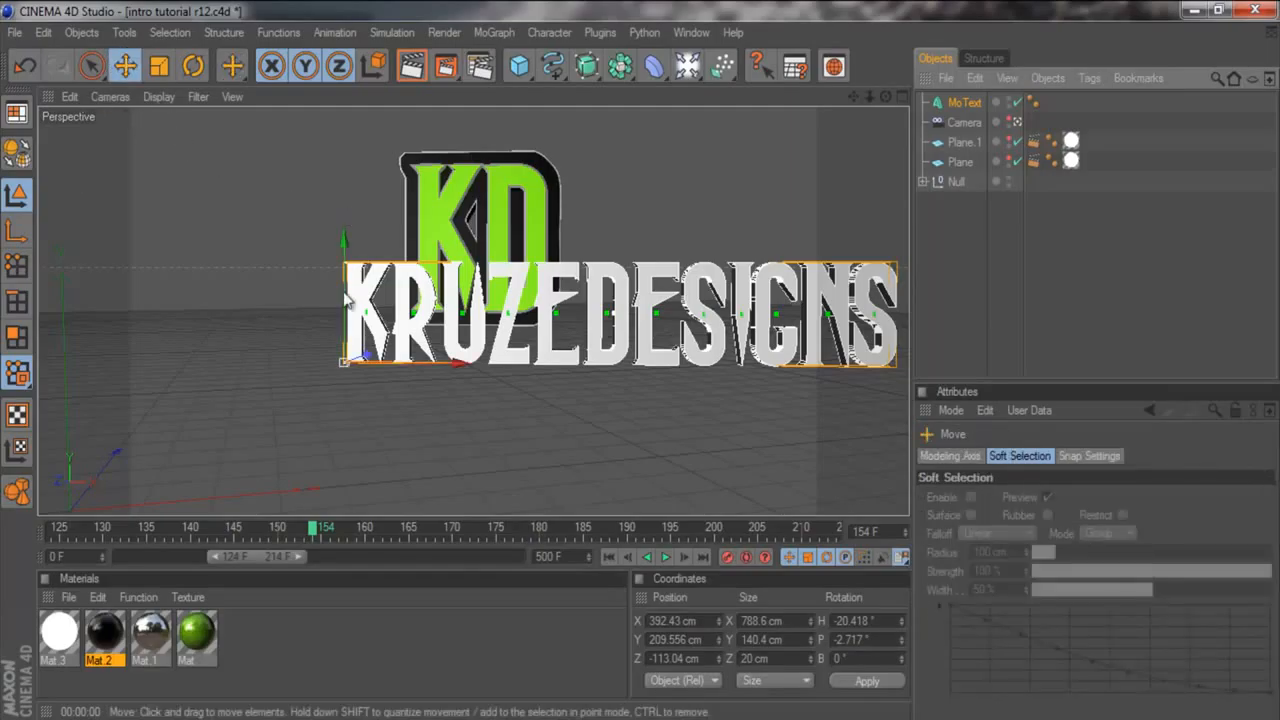
pyautogui.moveTo(775, 362); pyautogui.dragTo(636, 361)
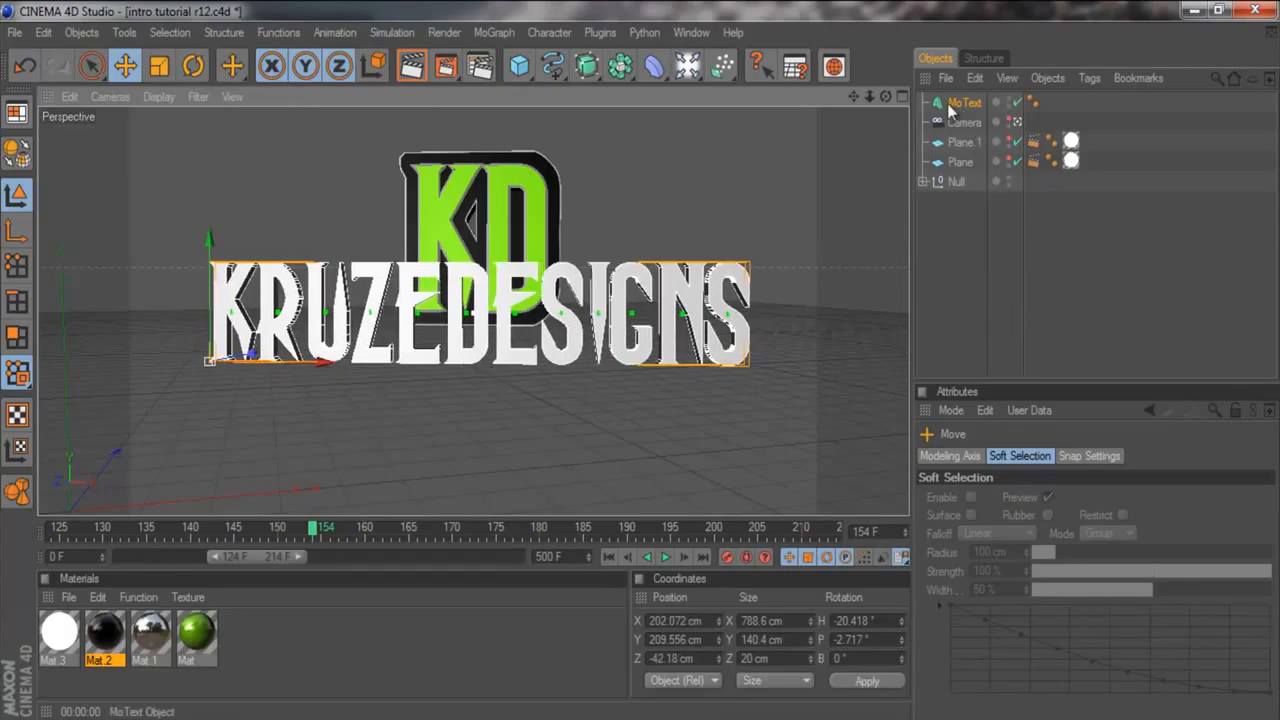
pyautogui.moveTo(209, 240); pyautogui.dragTo(208, 313)
pyautogui.moveTo(645, 370); pyautogui.dragTo(645, 370)
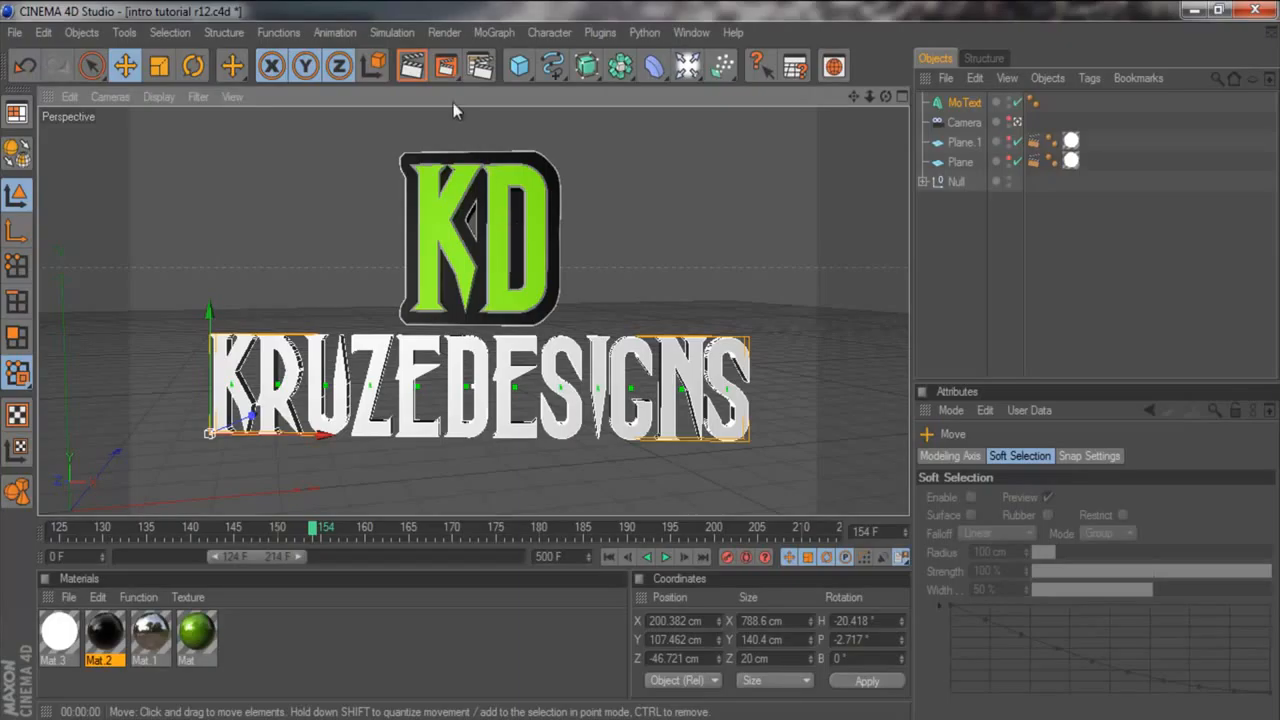
pyautogui.click(413, 70)
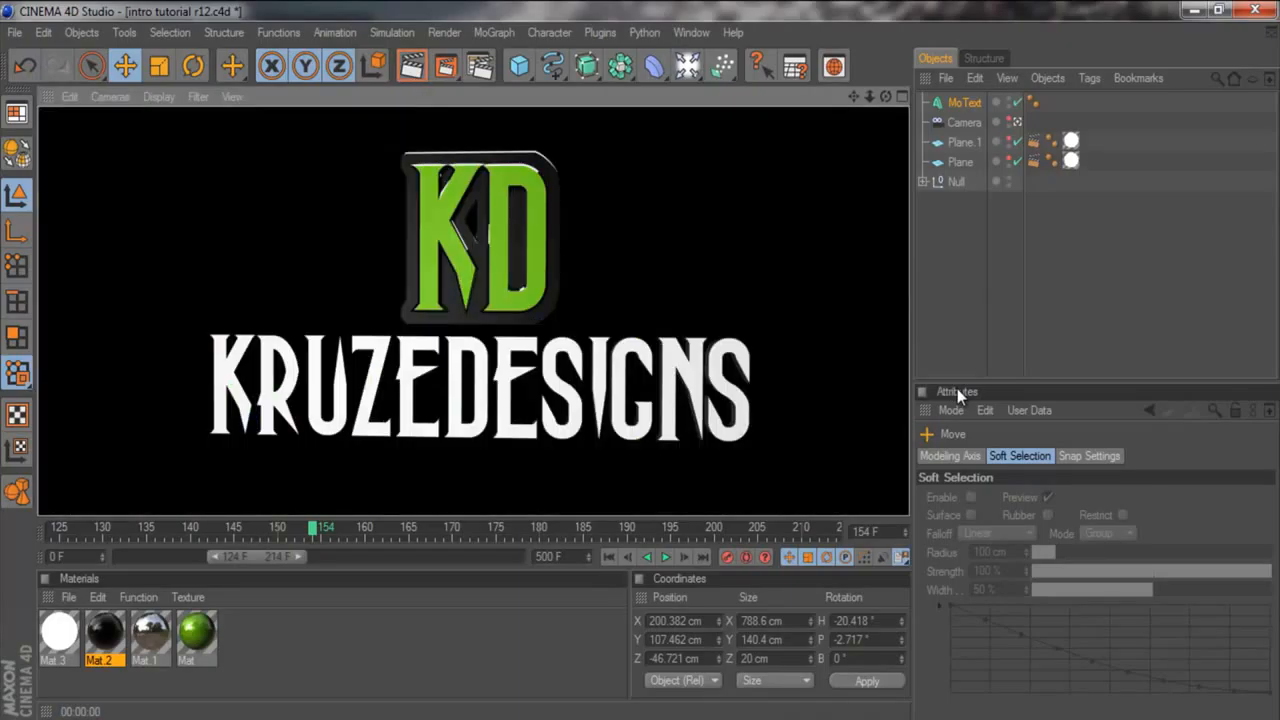
# Set both the start and end caps of the KruzeDesigns MoText to Fillet Cap.
pyautogui.click(965, 103)
pyautogui.click(1046, 456)
pyautogui.click(1036, 499)
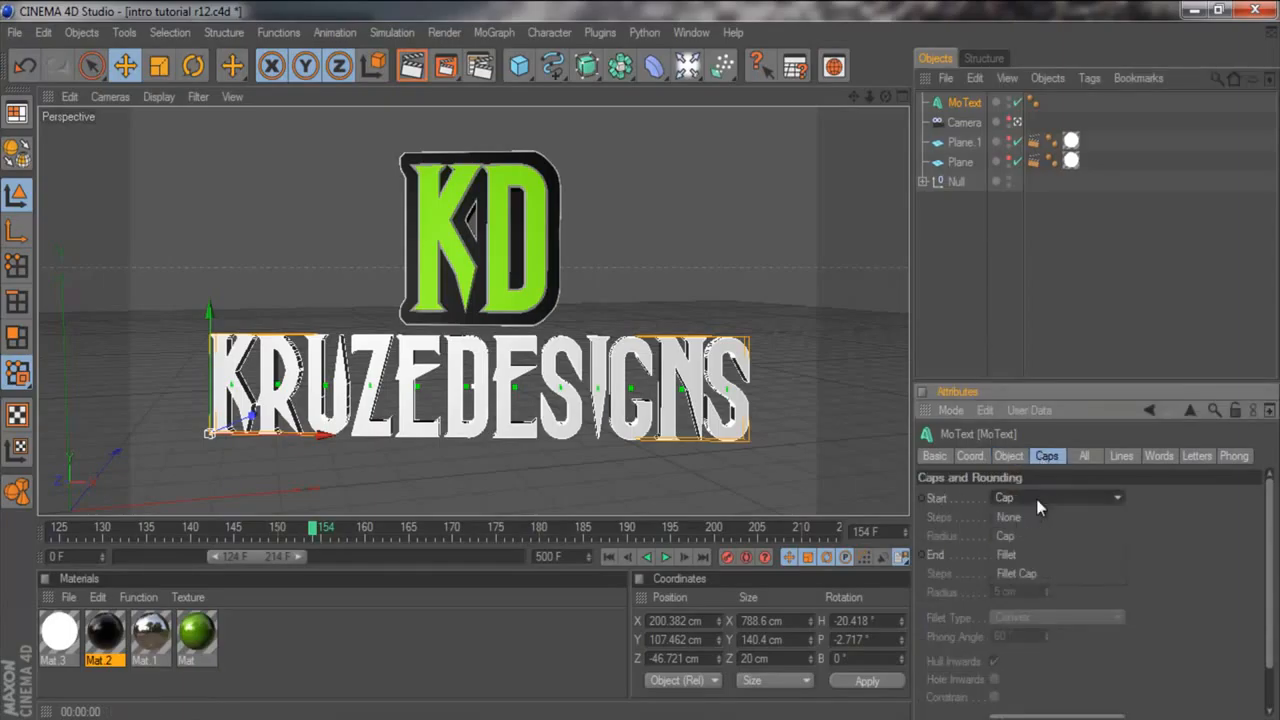
pyautogui.click(1016, 573)
pyautogui.click(1022, 556)
pyautogui.click(1022, 628)
# Set the start and end fillet radius of the text's caps to 3 cm.
pyautogui.click(1008, 536)
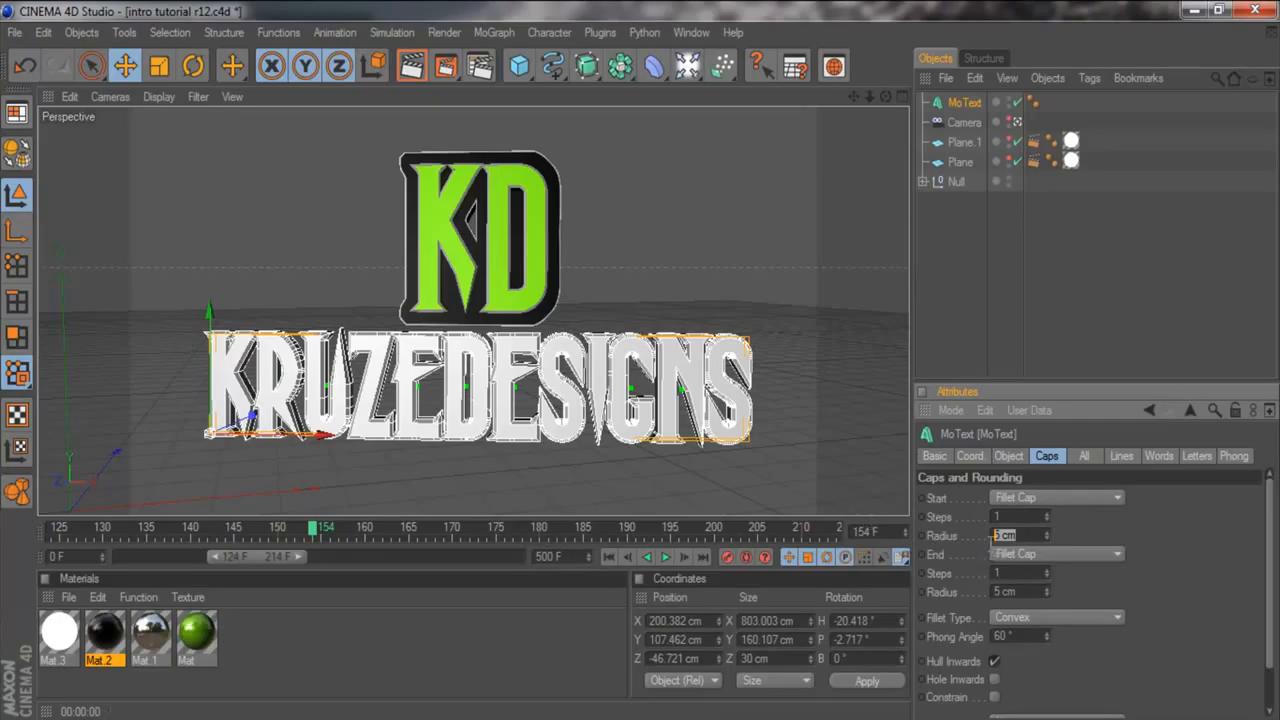
pyautogui.write('3')
pyautogui.click(1024, 591)
pyautogui.write('3')
pyautogui.press('Return')
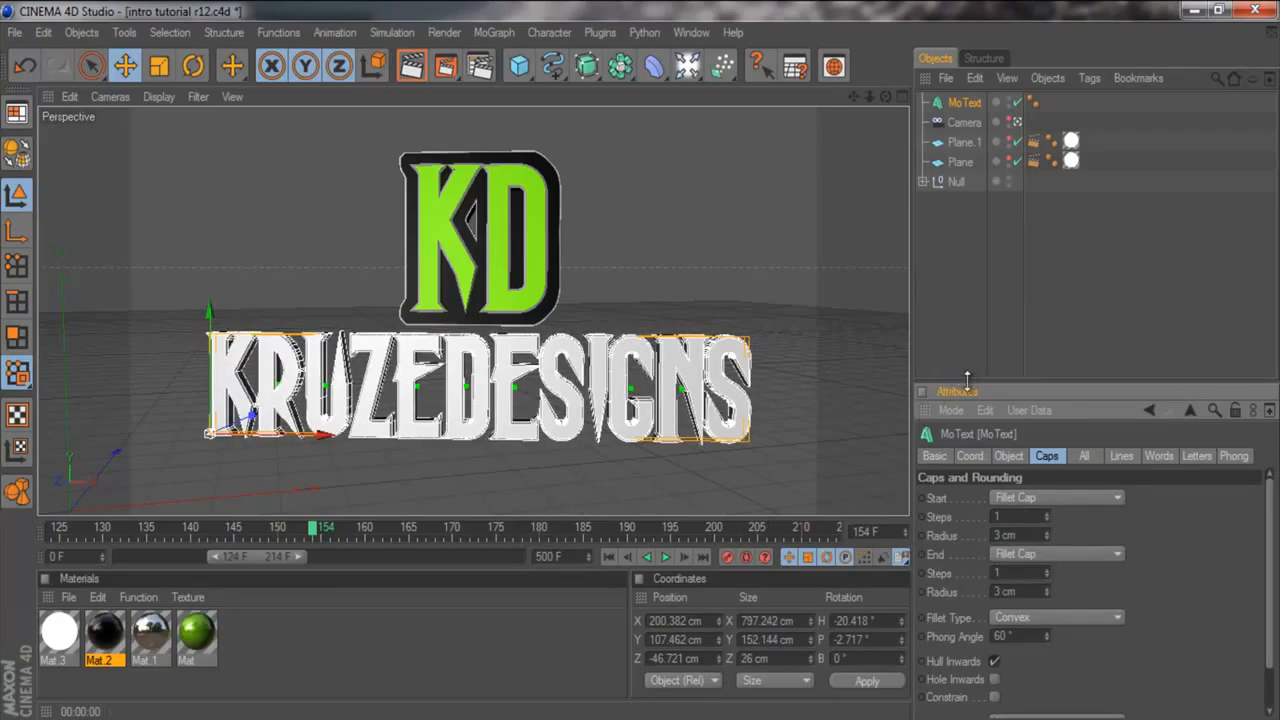
# Increase the MoText depth to 40, checking the thickness from the side outside the camera view before returning to the camera.
pyautogui.click(1009, 456)
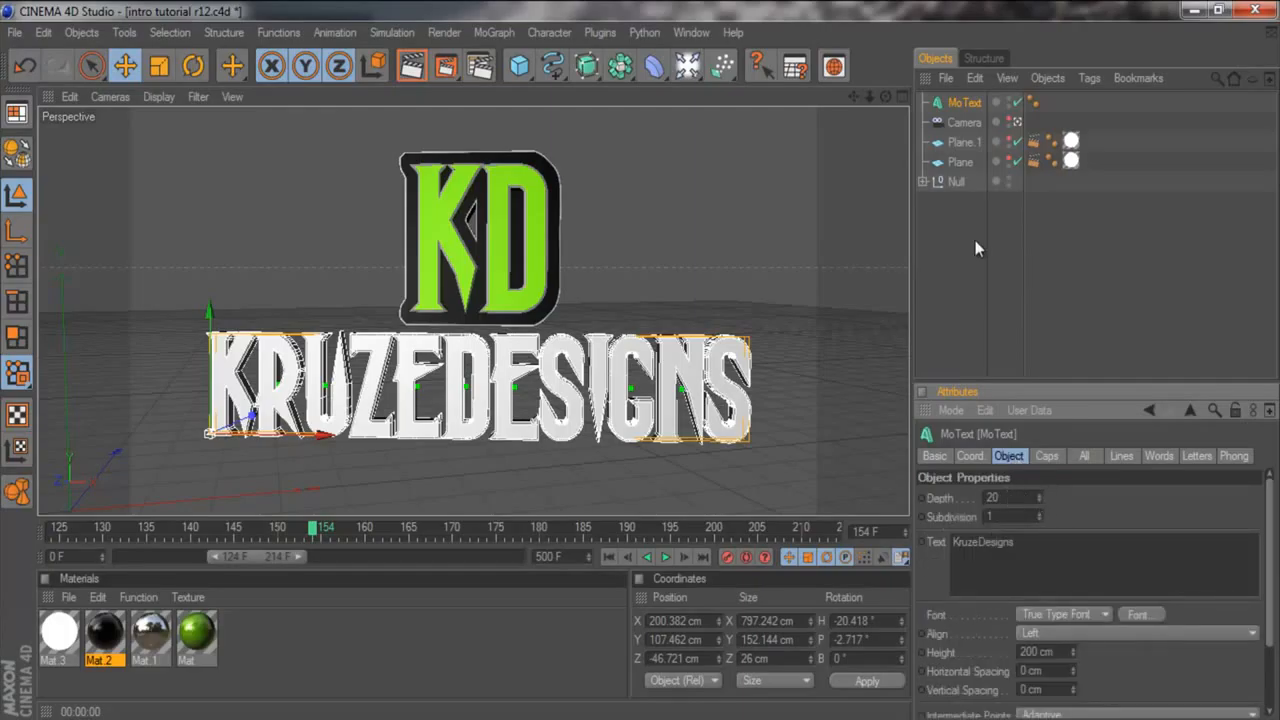
pyautogui.click(1016, 123)
pyautogui.moveTo(885, 96); pyautogui.dragTo(640, 364)
pyautogui.moveTo(1041, 498)
pyautogui.mouseDown()
pyautogui.moveTo(1042, 486)
pyautogui.moveTo(1038, 497)
pyautogui.mouseUp()
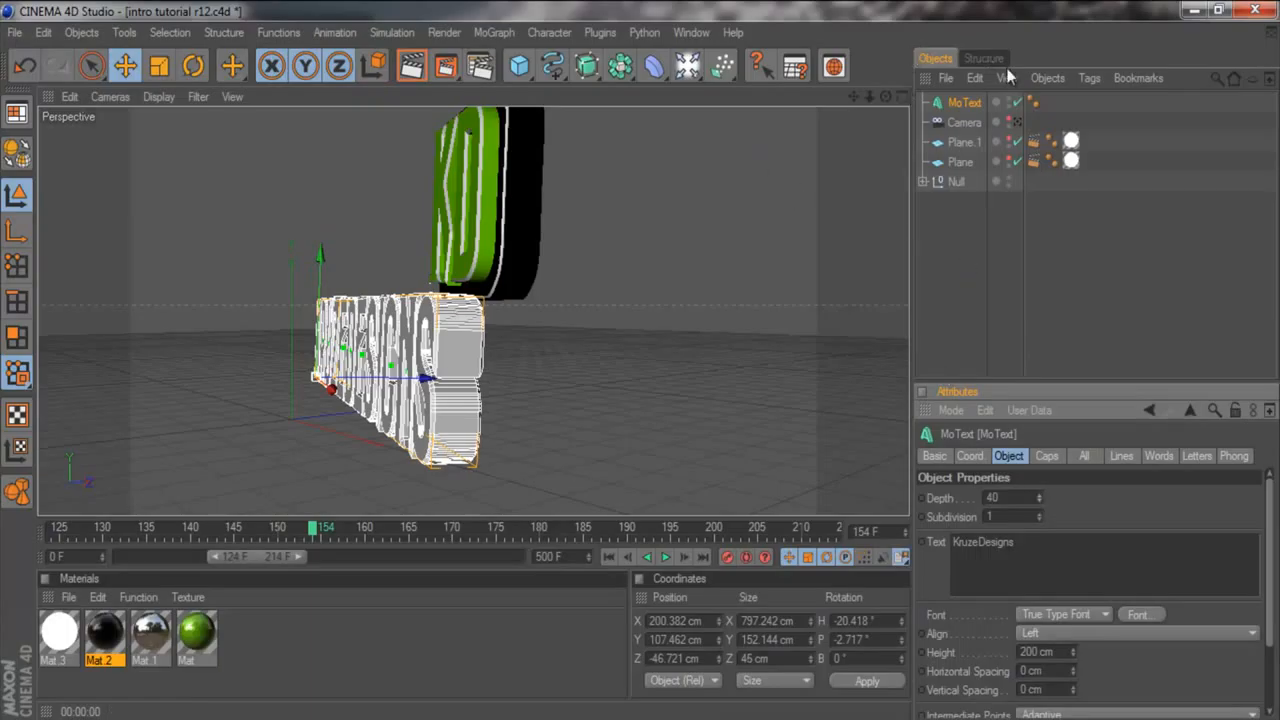
pyautogui.click(1017, 122)
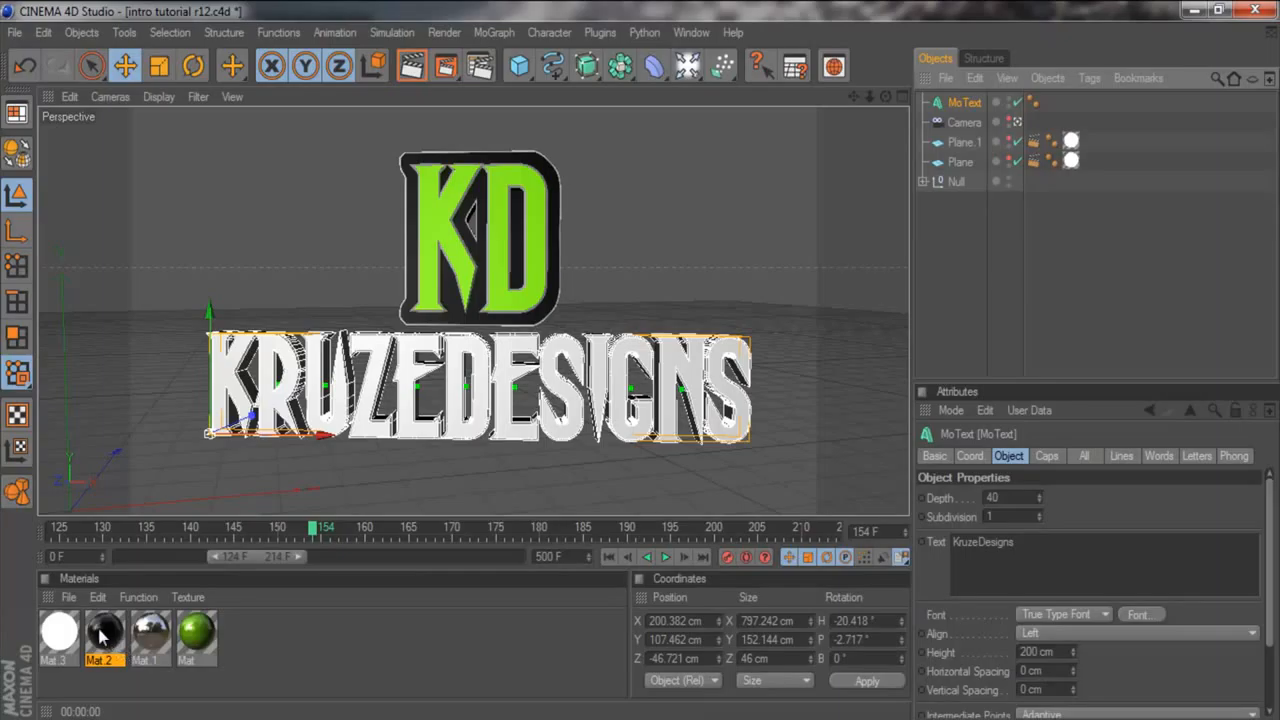
# Apply the black Mat.2 and the green Mat materials to the KruzeDesigns text.
pyautogui.click(395, 695)
pyautogui.moveTo(108, 640); pyautogui.dragTo(296, 372)
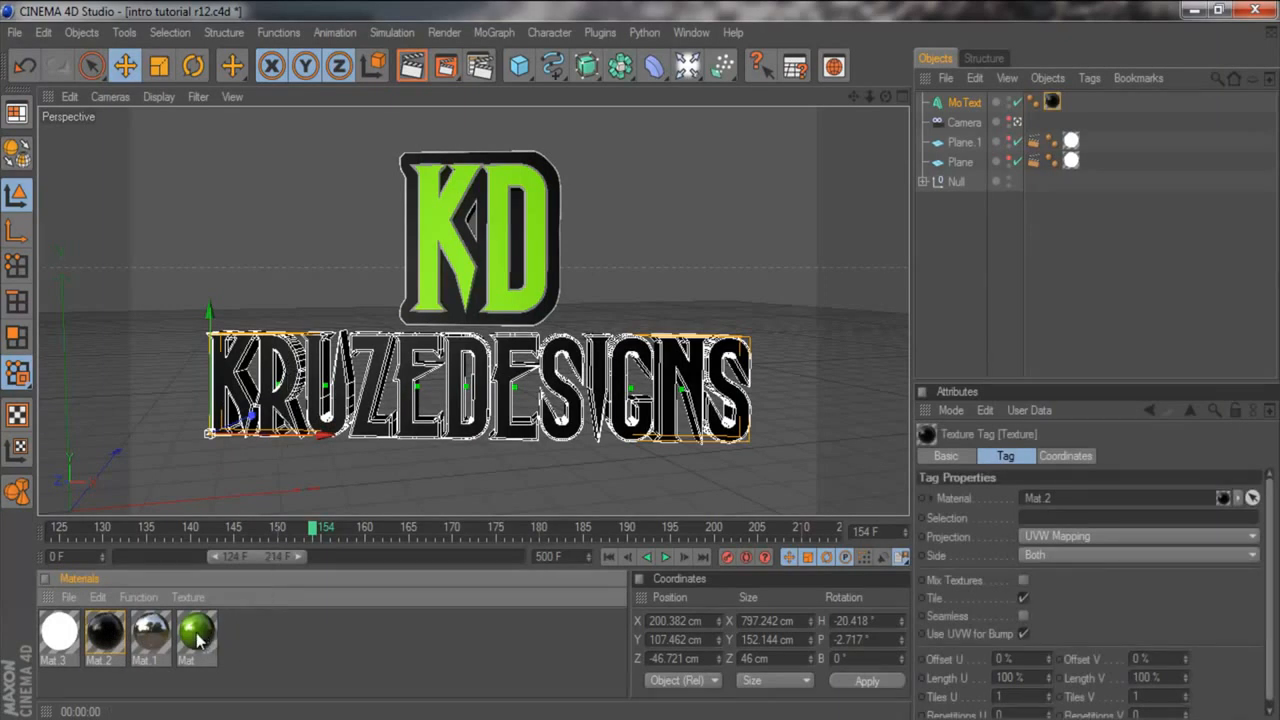
pyautogui.moveTo(197, 632); pyautogui.dragTo(420, 390)
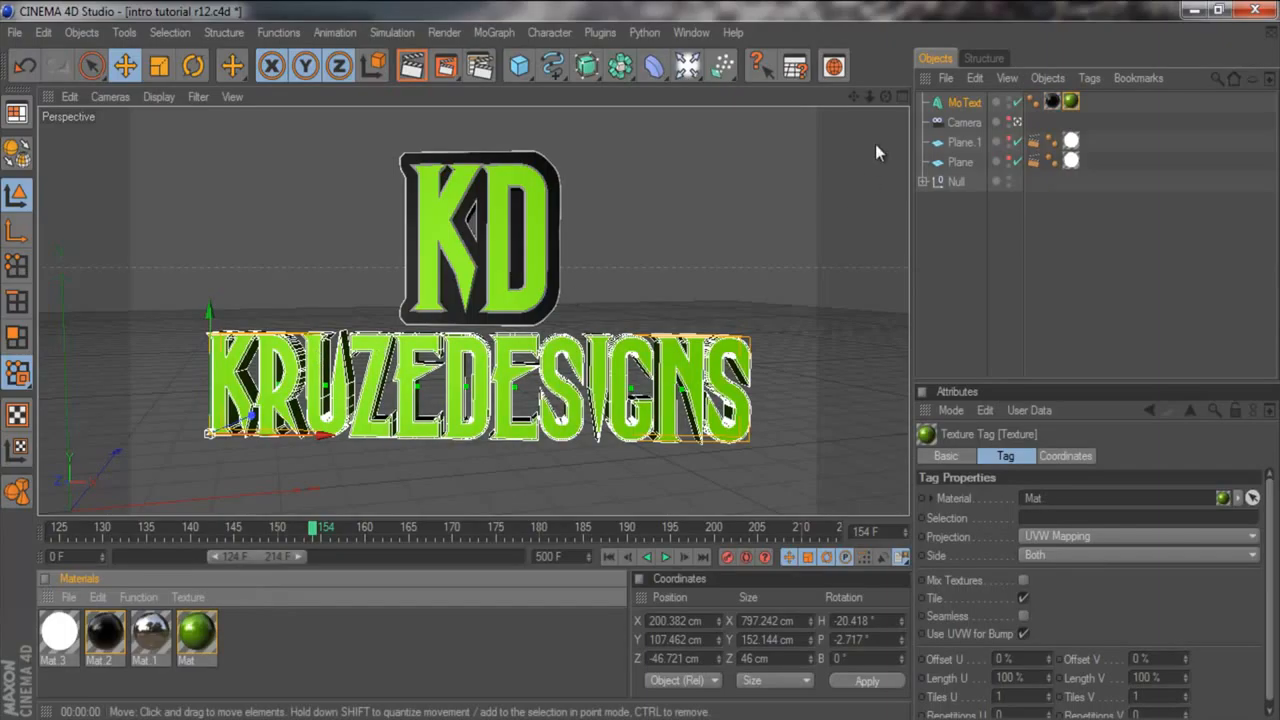
# Restrict the text's green material tag to the R1 selection and preview the render.
pyautogui.click(1071, 103)
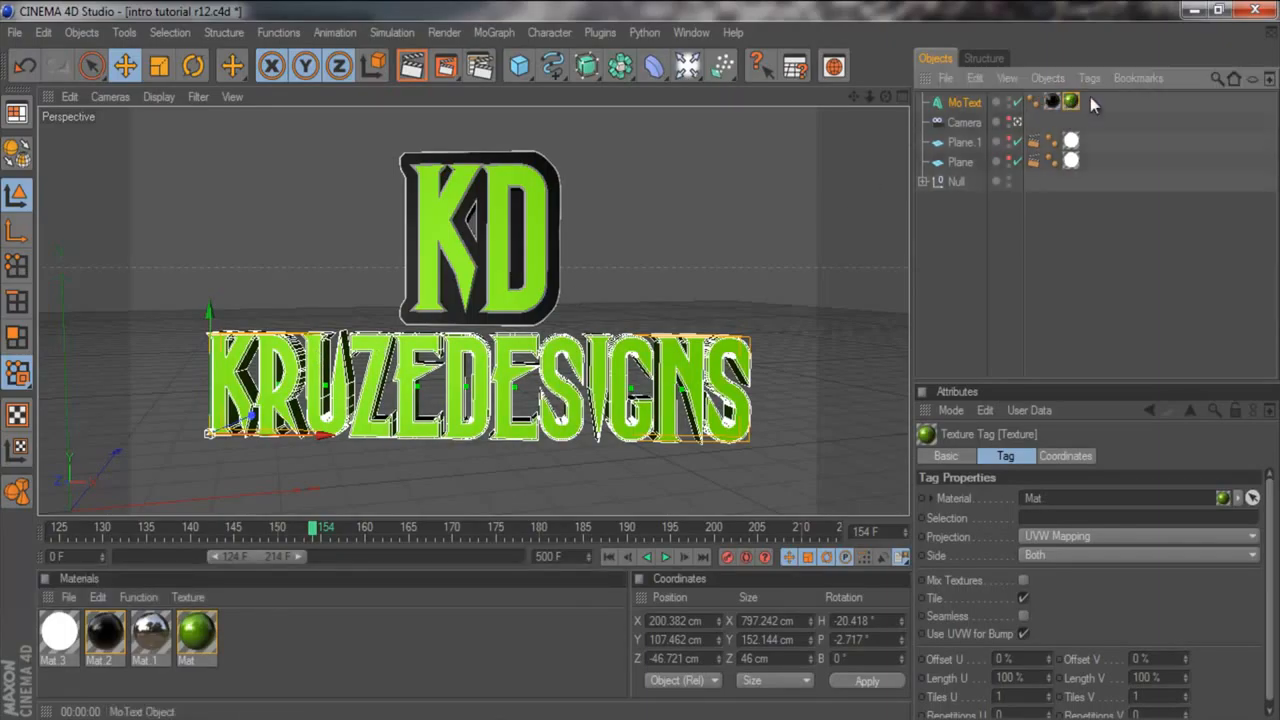
pyautogui.click(1050, 516)
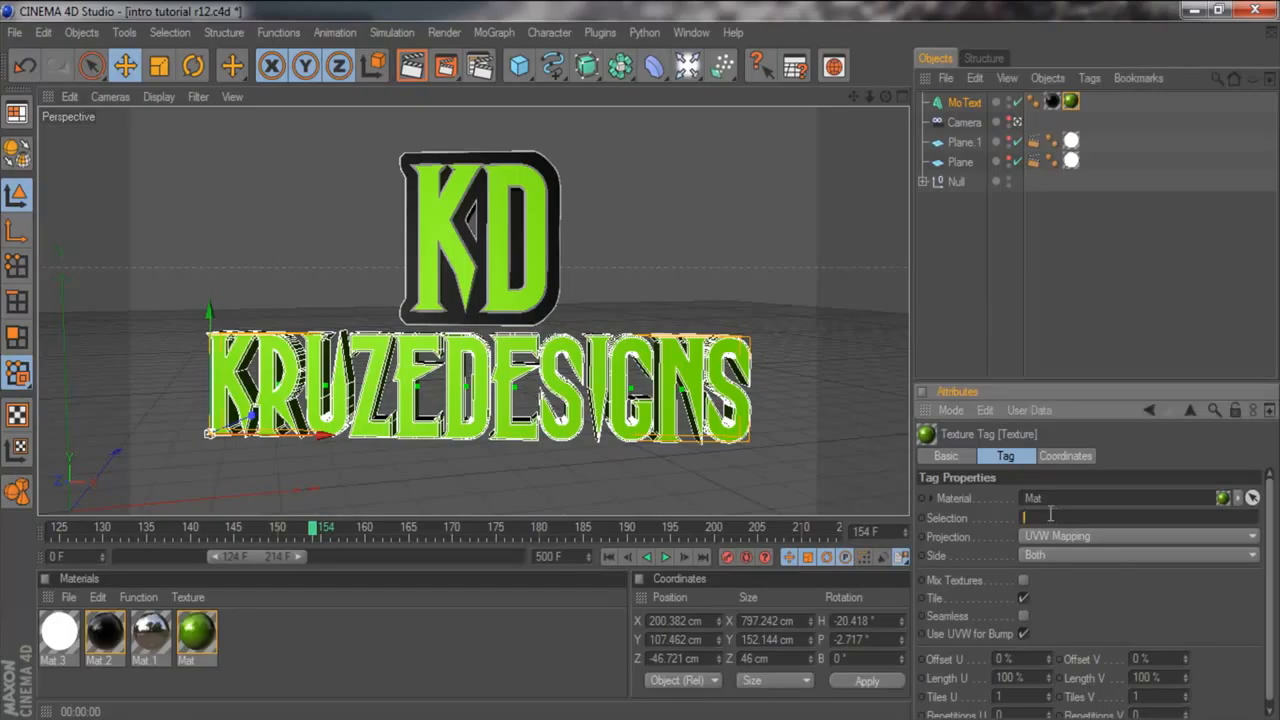
pyautogui.press('capslock')
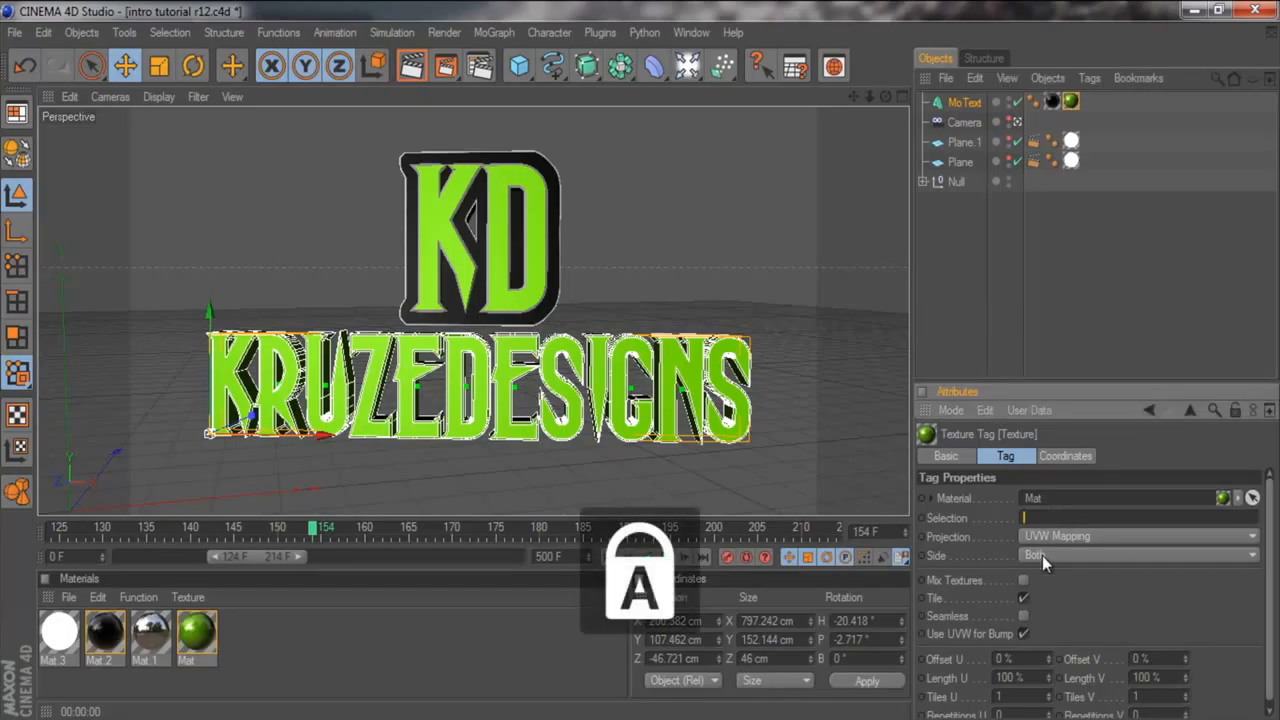
pyautogui.write('R')
pyautogui.press('capslock')
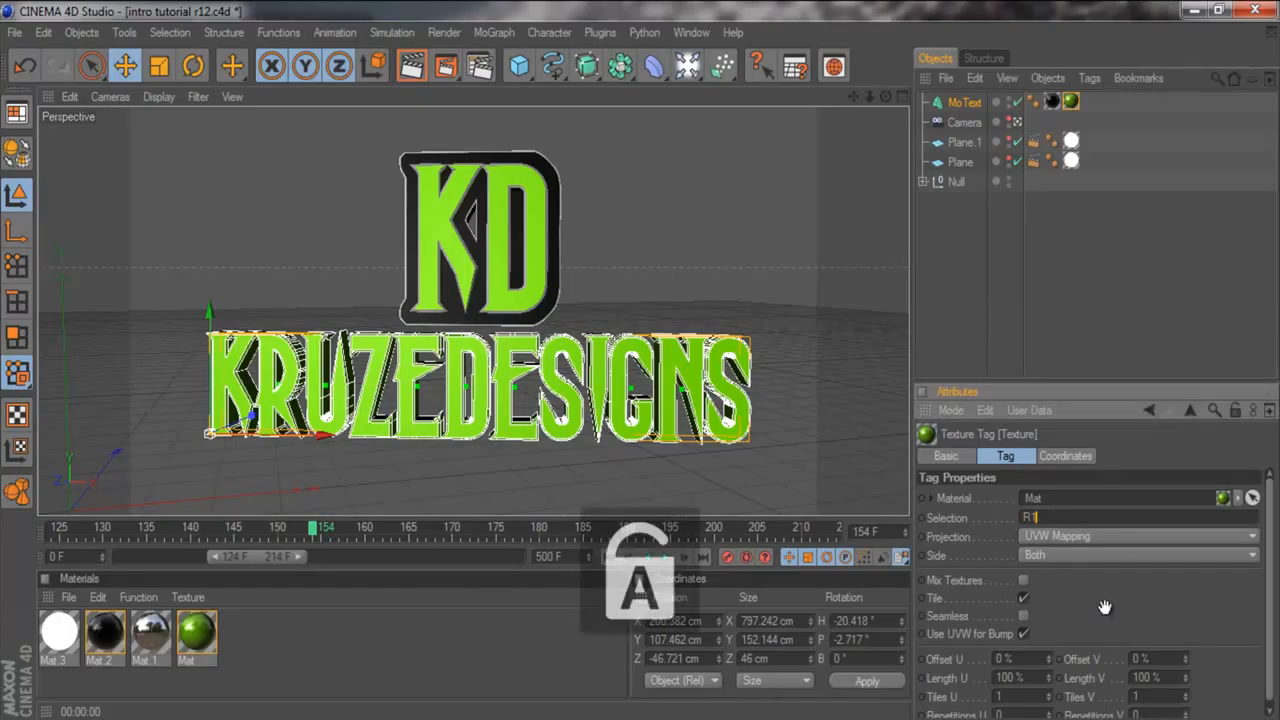
pyautogui.write('1')
pyautogui.press('Return')
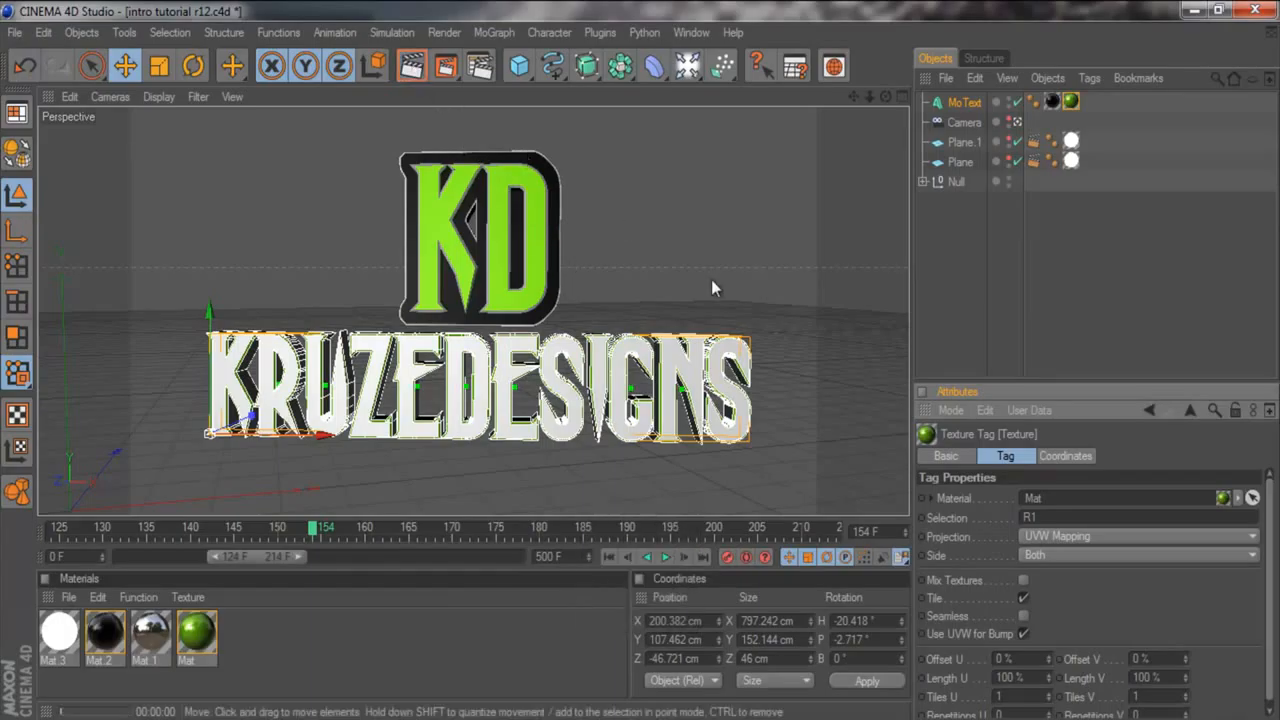
pyautogui.hotkey('ctrl', 'r')
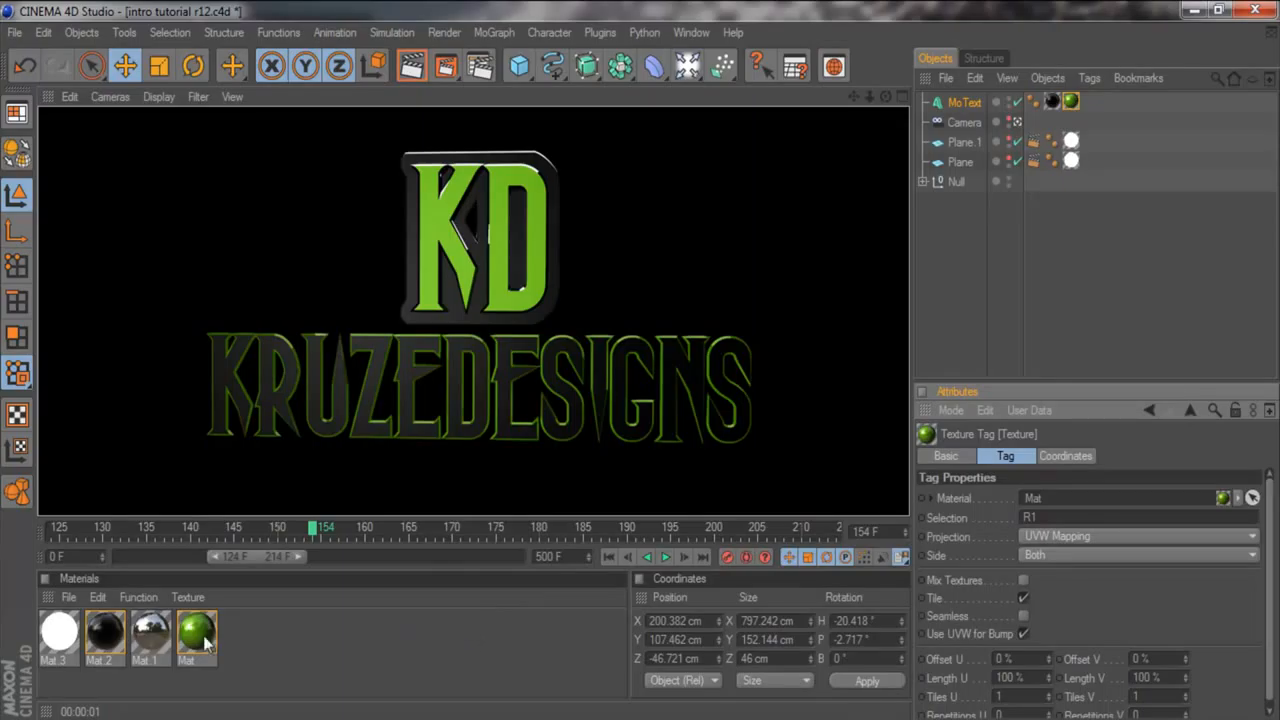
# Create a new material and set its color to dark gray with RGB 27, 27, 27.
pyautogui.doubleClick(307, 646)
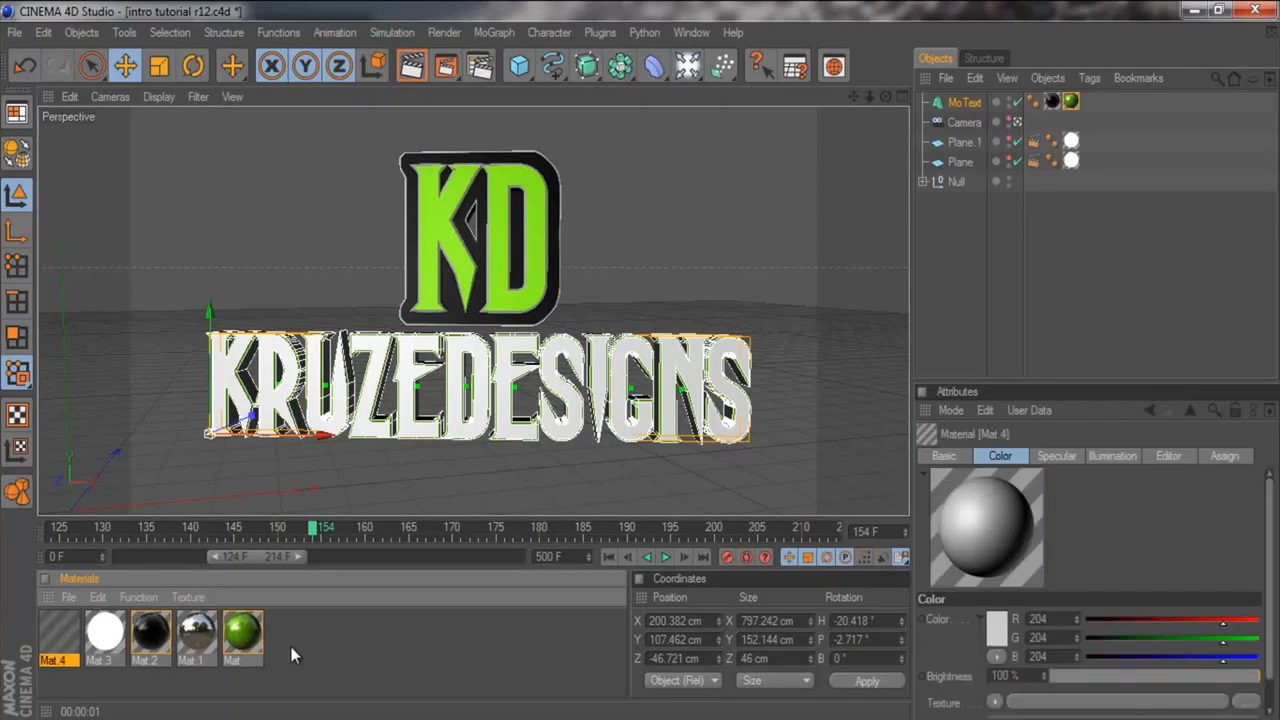
pyautogui.click(965, 103)
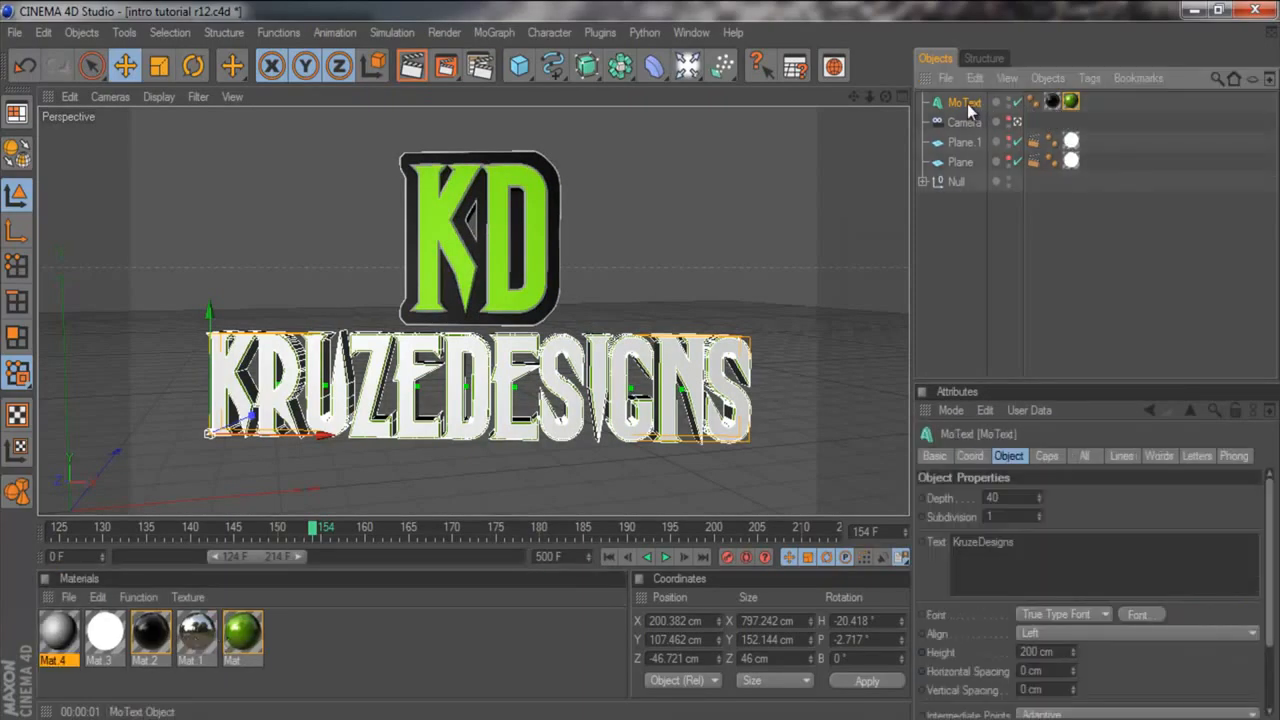
pyautogui.click(50, 630)
pyautogui.doubleClick(55, 632)
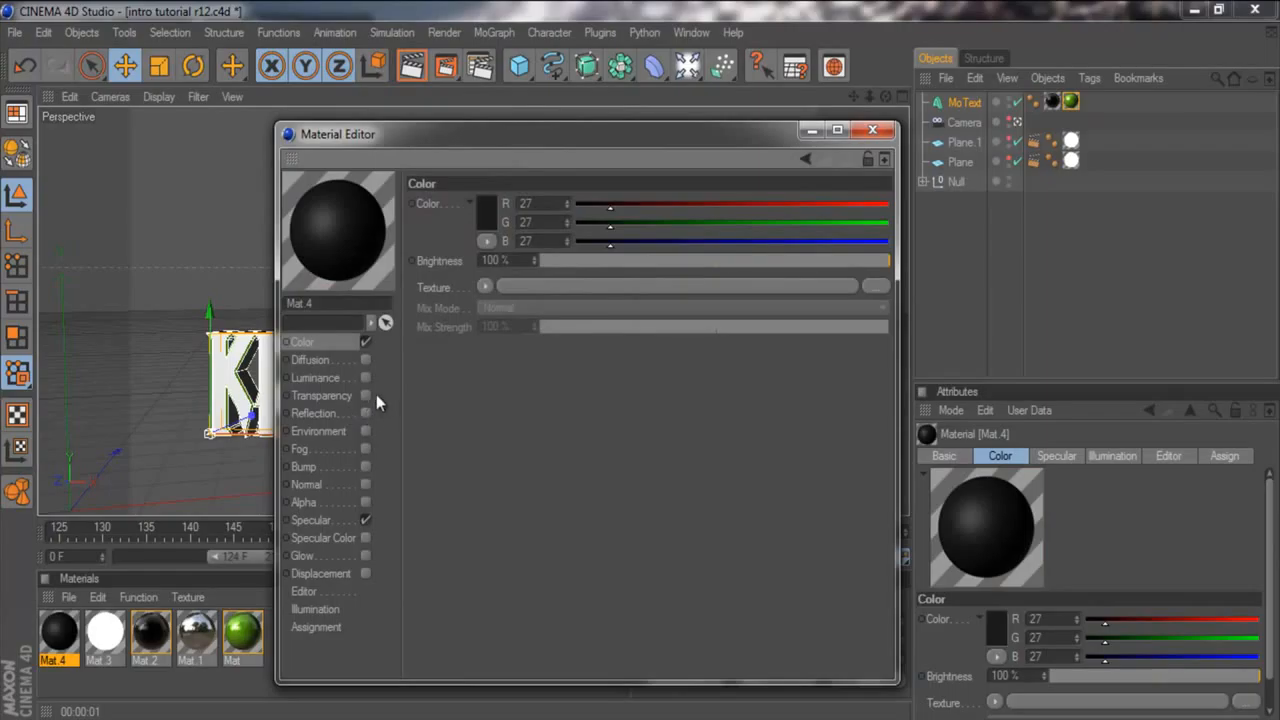
# Keep specular enabled on Mat.4, with a width of 62% and a height of about 26%.
pyautogui.click(365, 520)
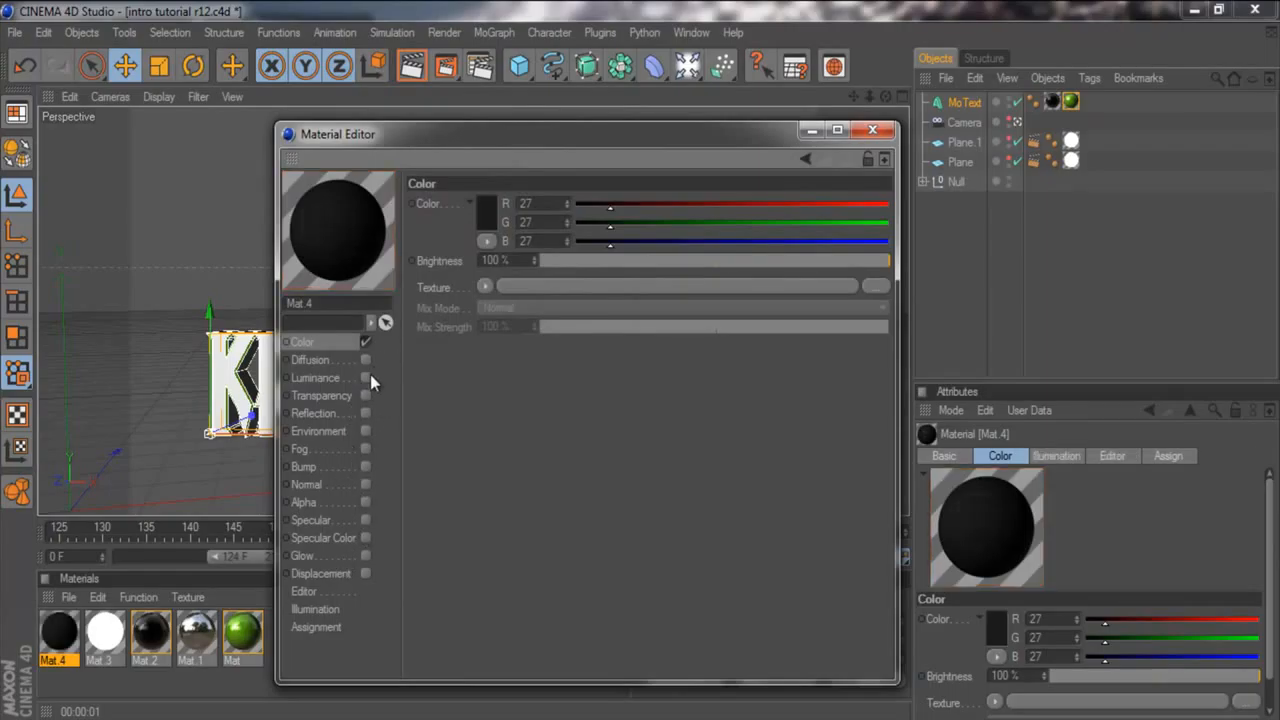
pyautogui.click(366, 519)
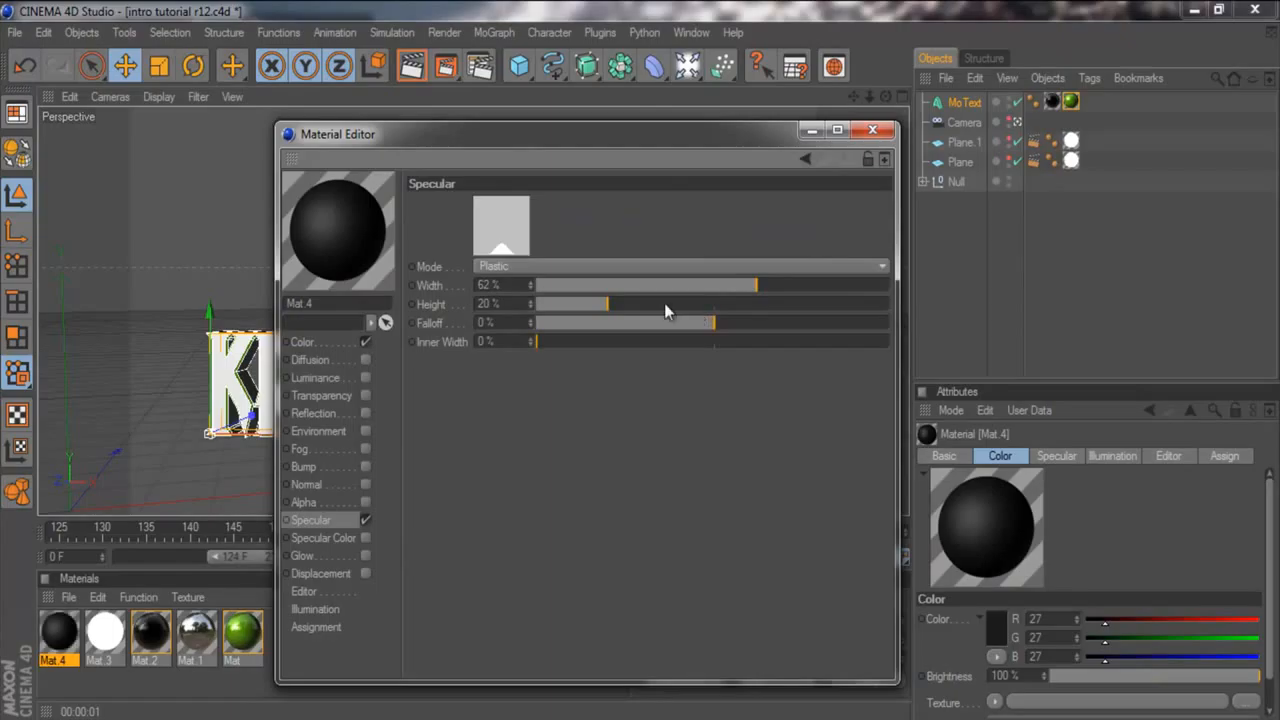
pyautogui.moveTo(627, 296); pyautogui.dragTo(625, 303)
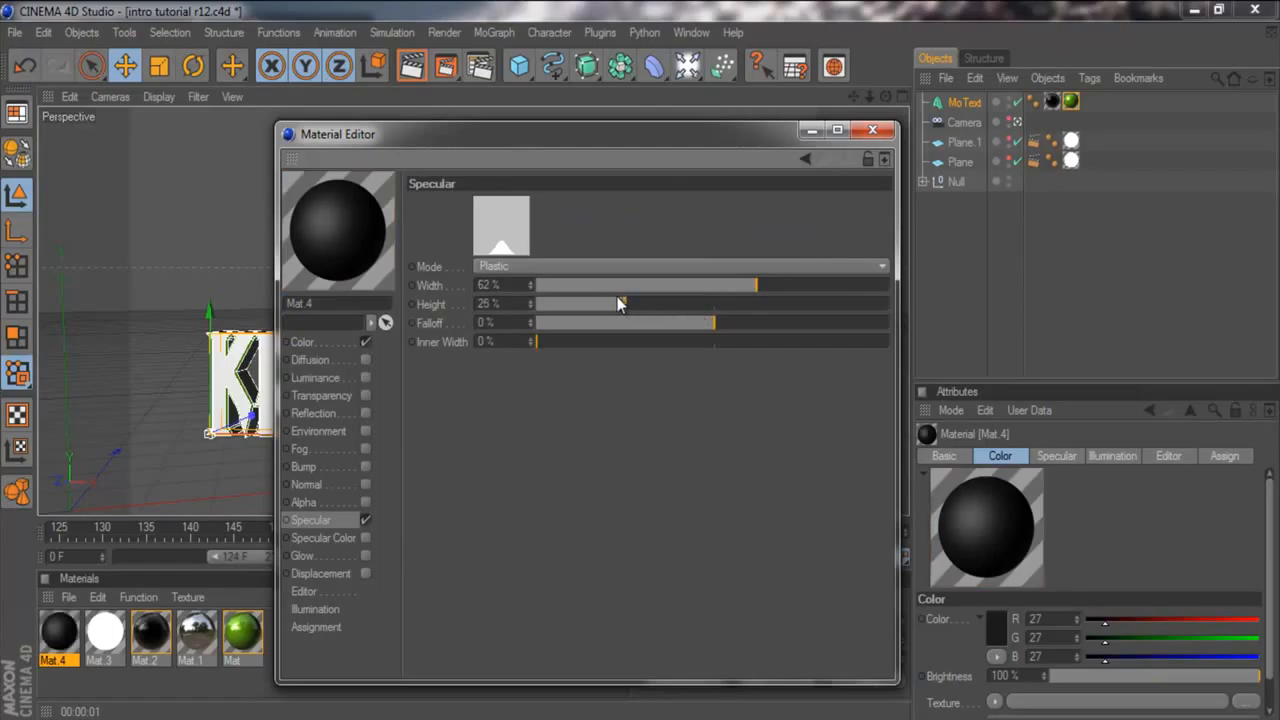
# Enable reflection on Mat.4 with a Fresnel texture and close the material editor.
pyautogui.click(365, 413)
pyautogui.click(489, 304)
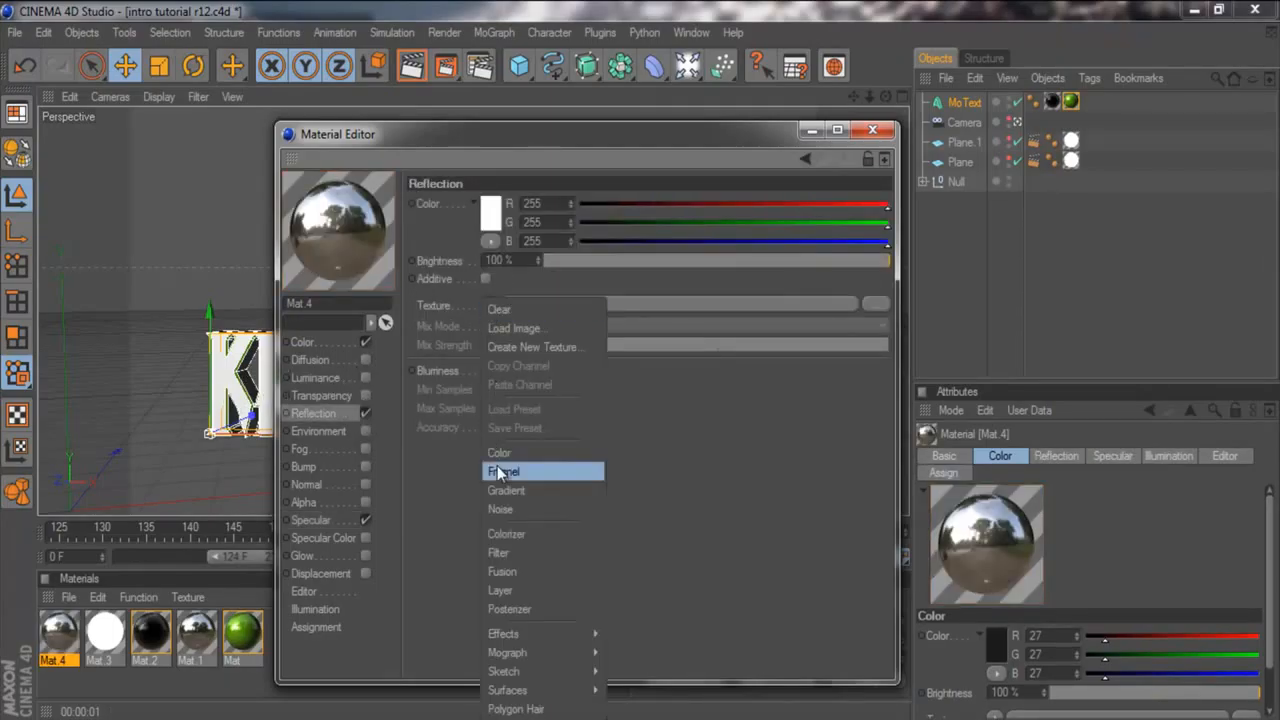
pyautogui.click(540, 474)
pyautogui.click(872, 129)
# Apply Mat.4 to the KruzeDesigns text and reorder the tags so that Mat.2 comes last.
pyautogui.moveTo(55, 638); pyautogui.dragTo(510, 358)
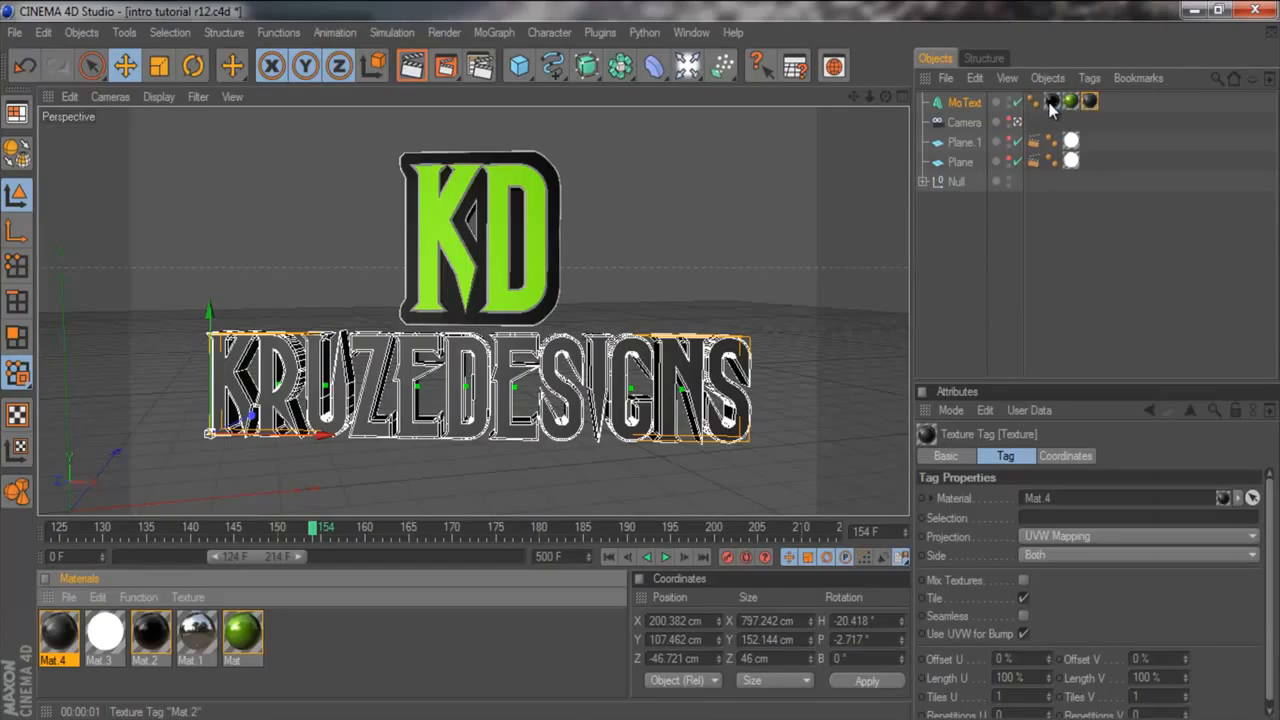
pyautogui.click(1051, 103)
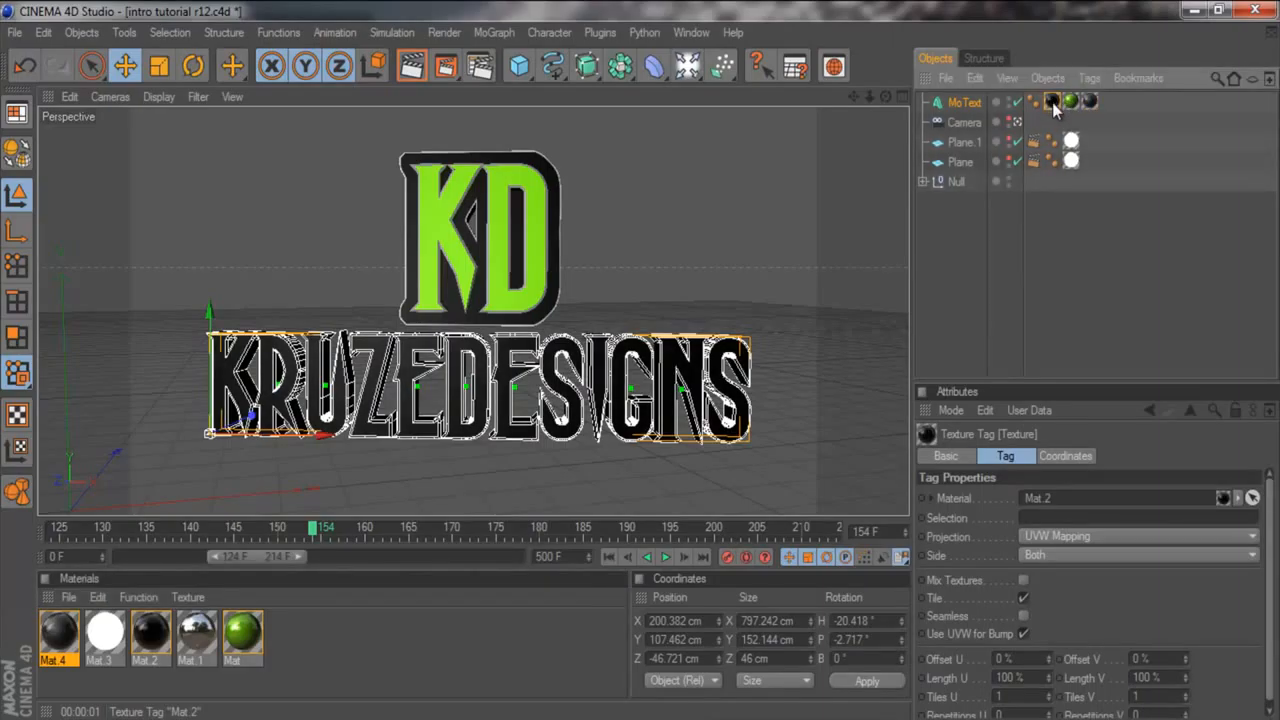
pyautogui.moveTo(1107, 99); pyautogui.dragTo(1103, 99)
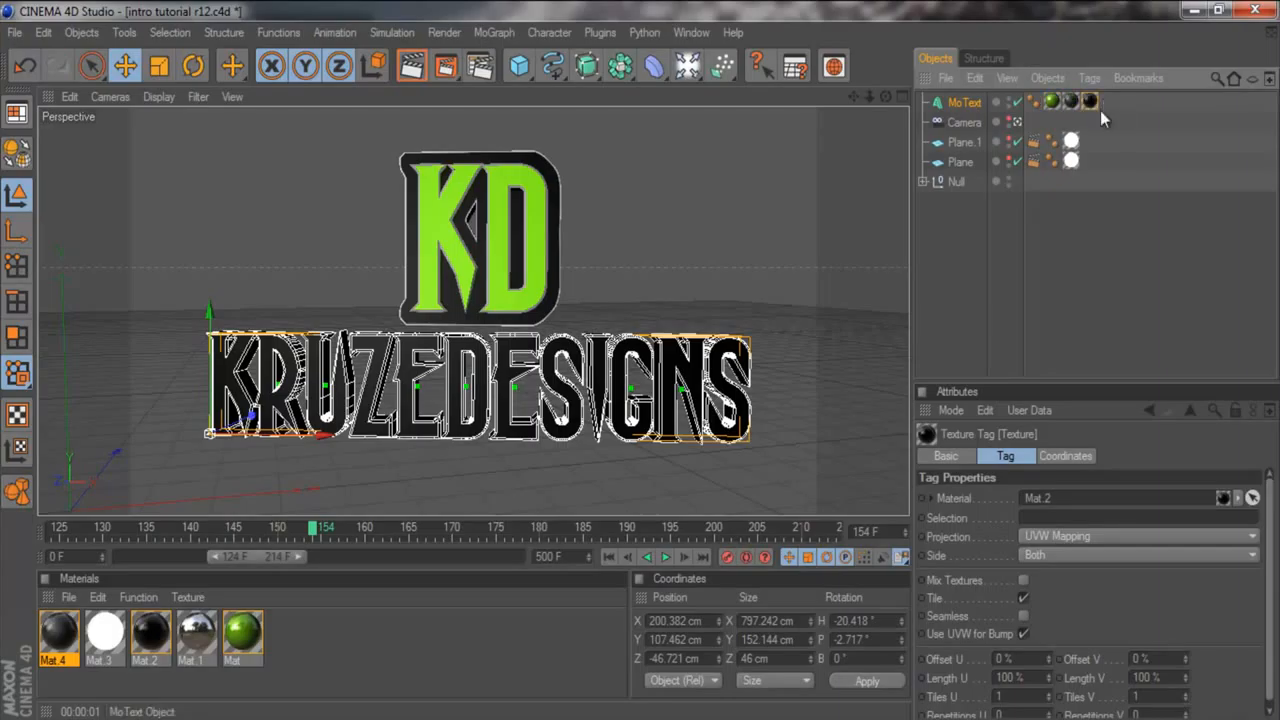
pyautogui.click(1106, 122)
# Restrict the text's Mat.2 texture tag to the C1 selection and preview the render.
pyautogui.click(1089, 101)
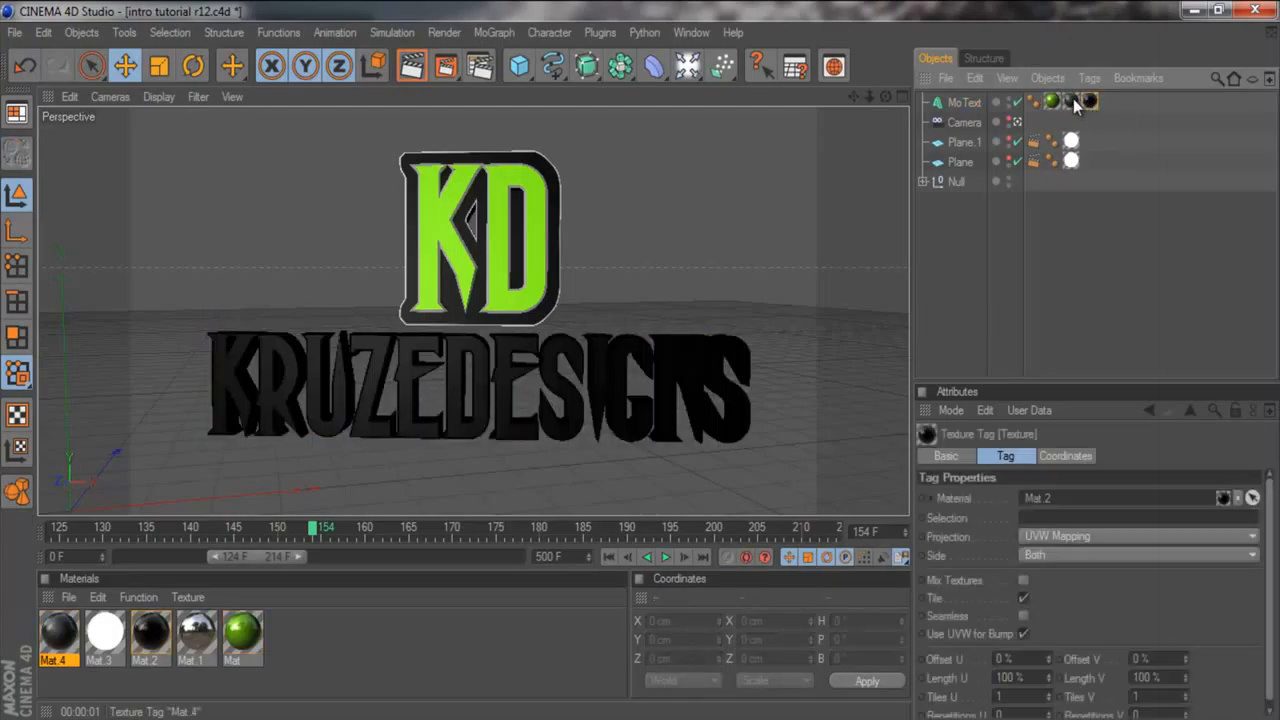
pyautogui.click(1071, 102)
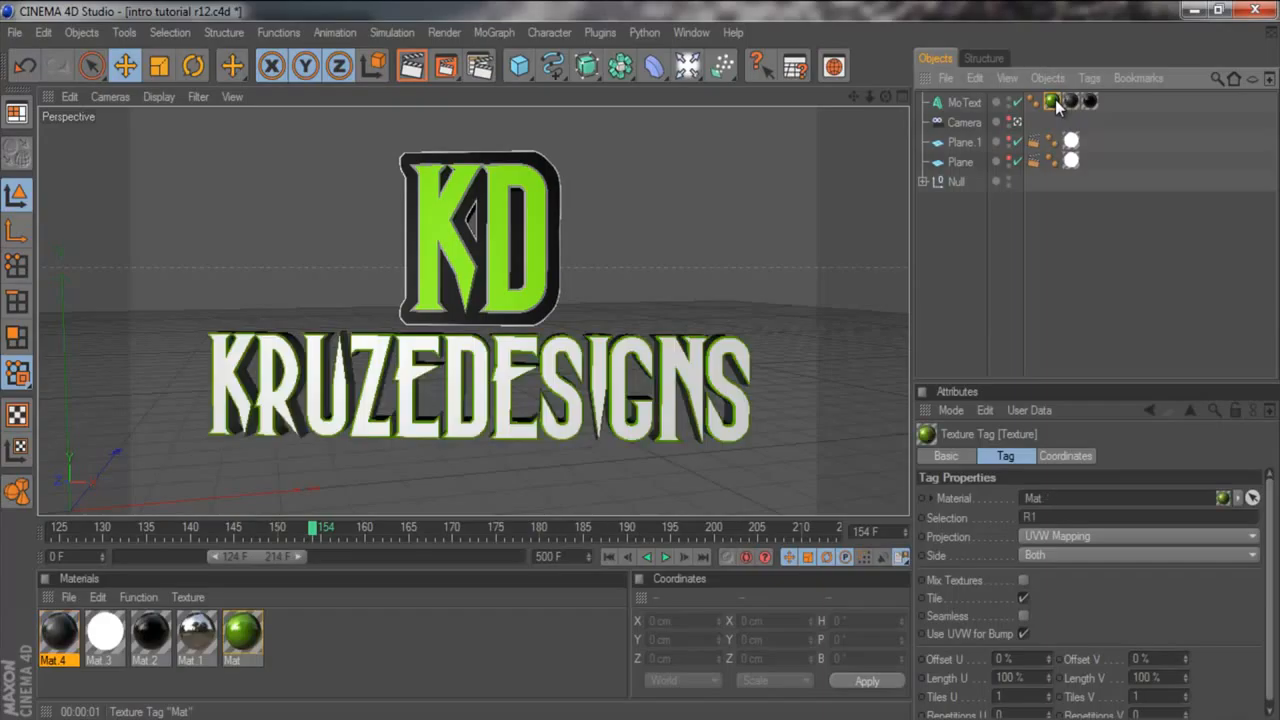
pyautogui.click(1089, 101)
pyautogui.click(1051, 101)
pyautogui.click(1090, 101)
pyautogui.click(1028, 518)
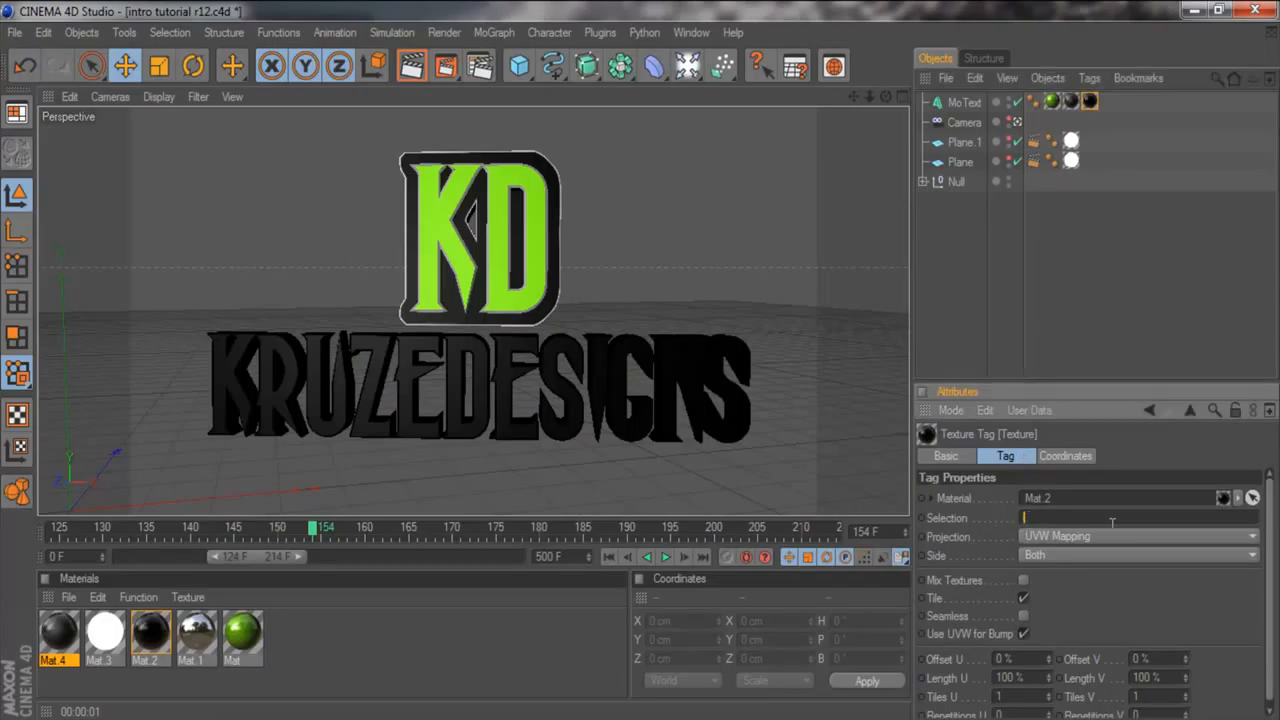
pyautogui.press('capslock')
pyautogui.write('C1')
pyautogui.press('Return')
pyautogui.press('capslock')
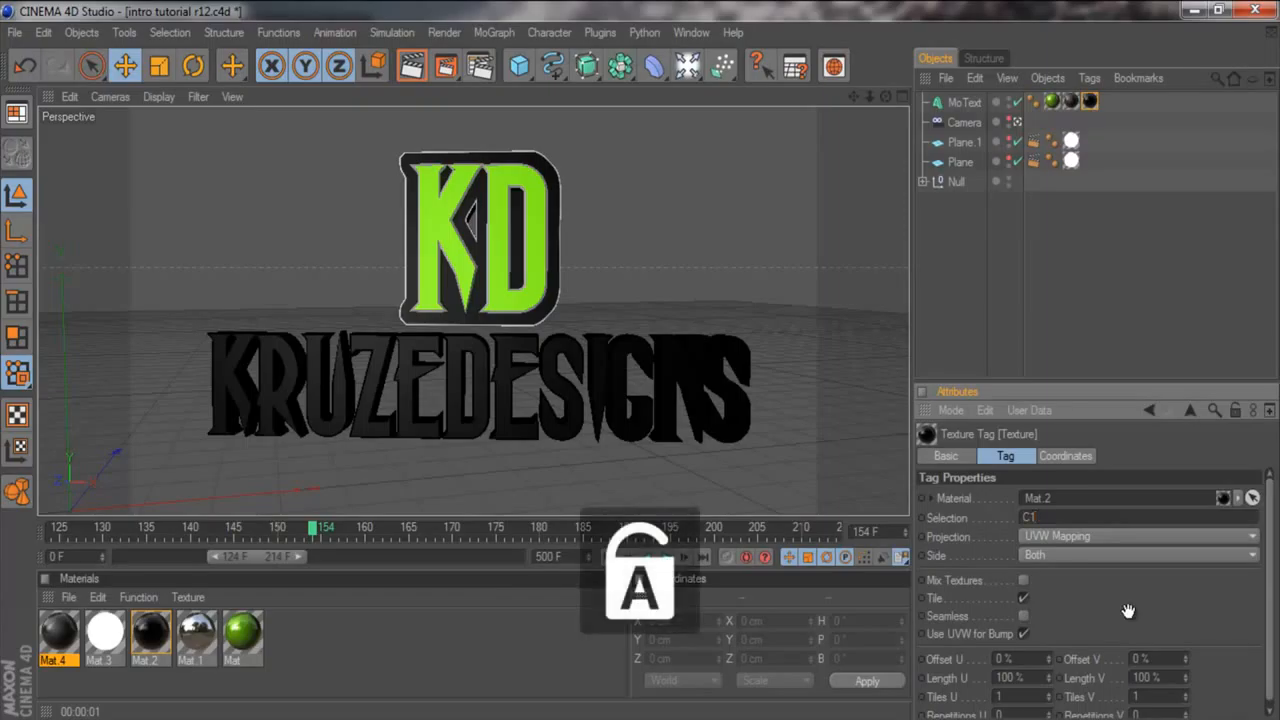
pyautogui.click(409, 66)
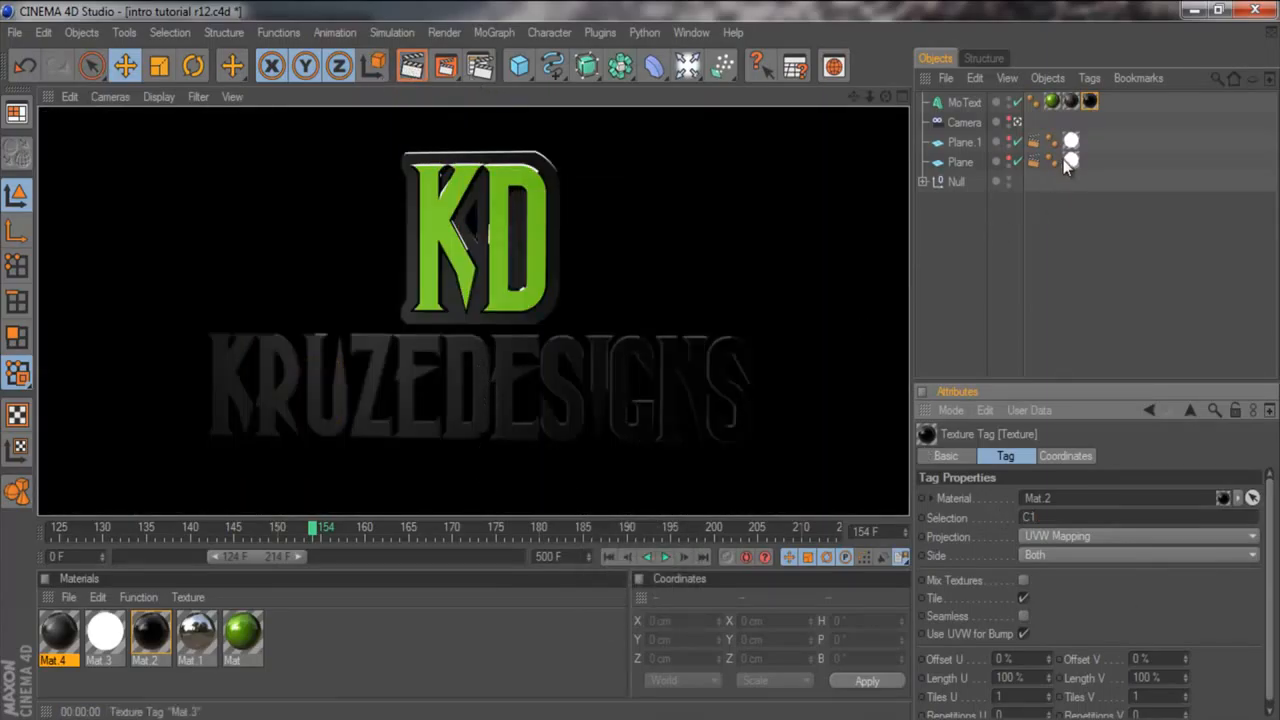
# Move the text's green material tag between the Mat.4 and Mat.2 tags and render the view again.
pyautogui.click(1051, 296)
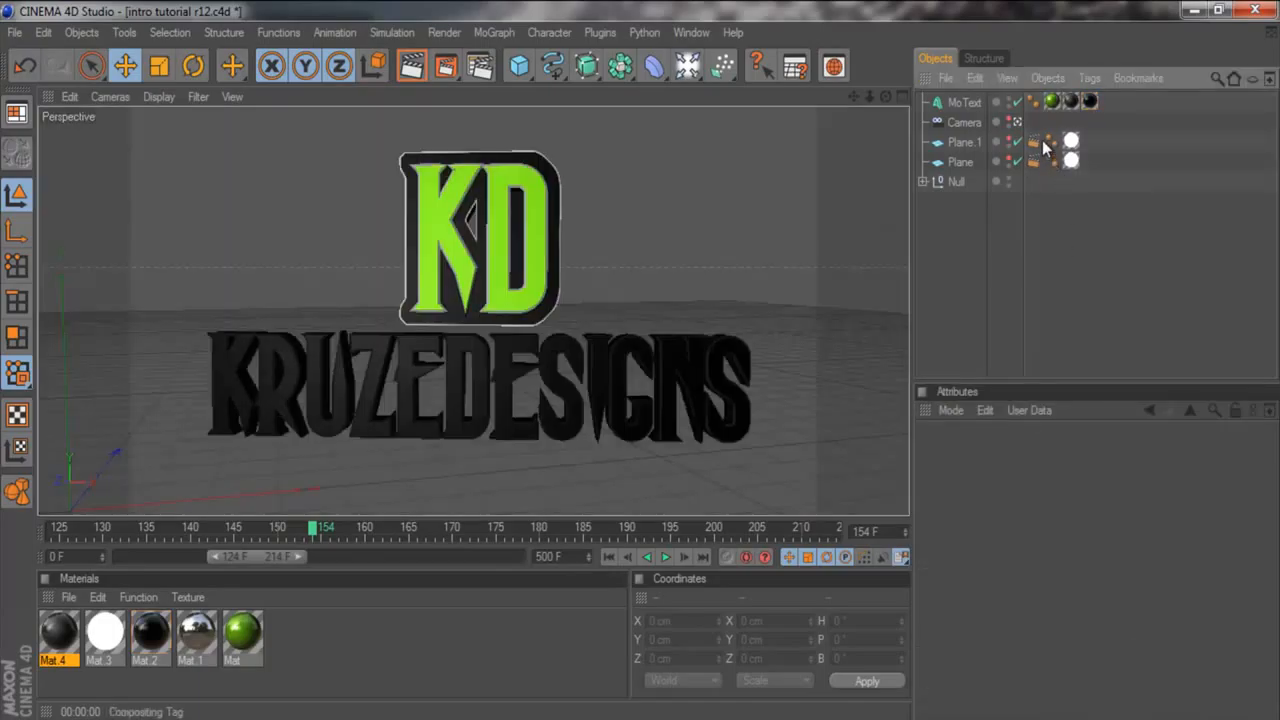
pyautogui.moveTo(1053, 101); pyautogui.dragTo(1081, 97)
pyautogui.click(411, 66)
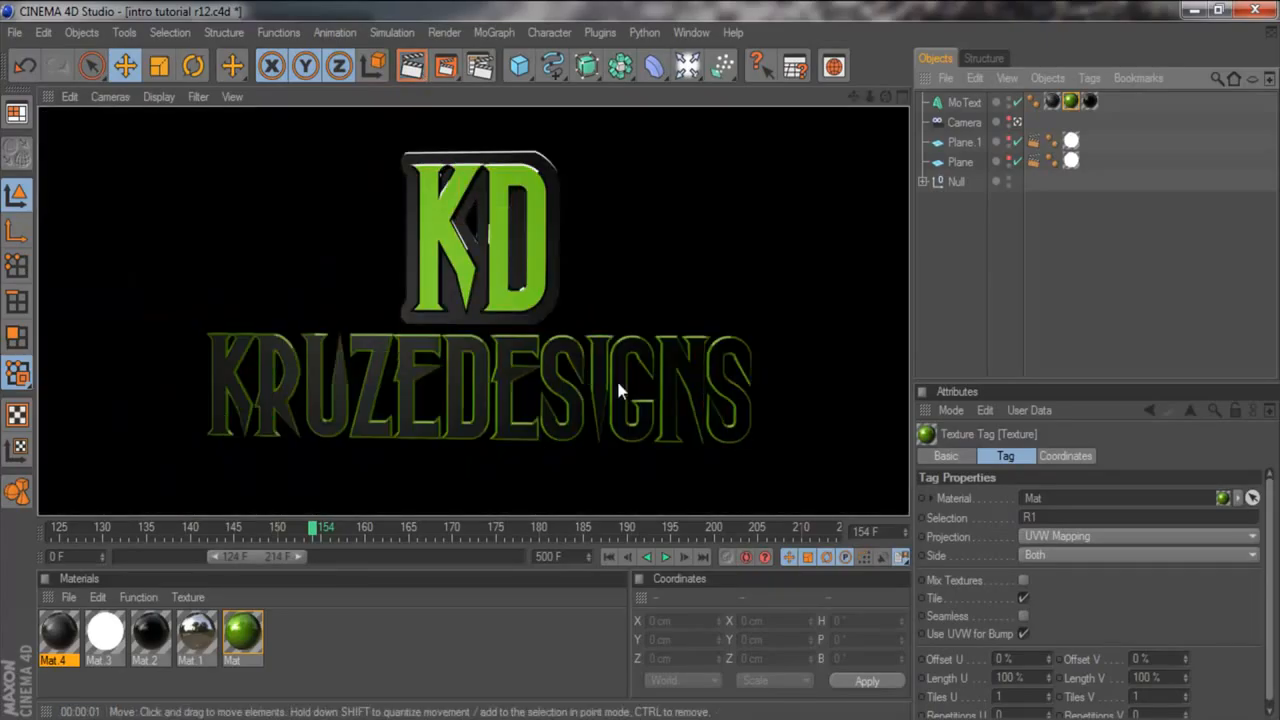
# Move the text's Mat.4 tag behind its other material tags and render it from outside and through the camera.
pyautogui.click(1017, 122)
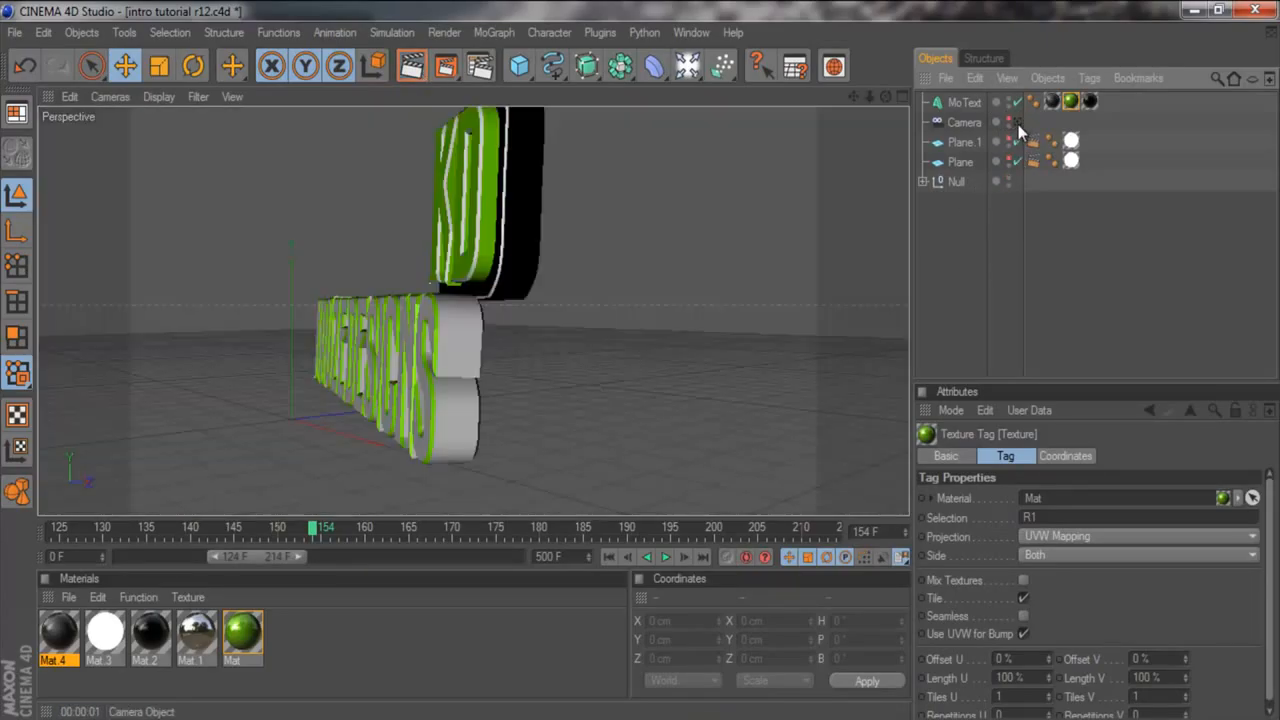
pyautogui.click(1050, 101)
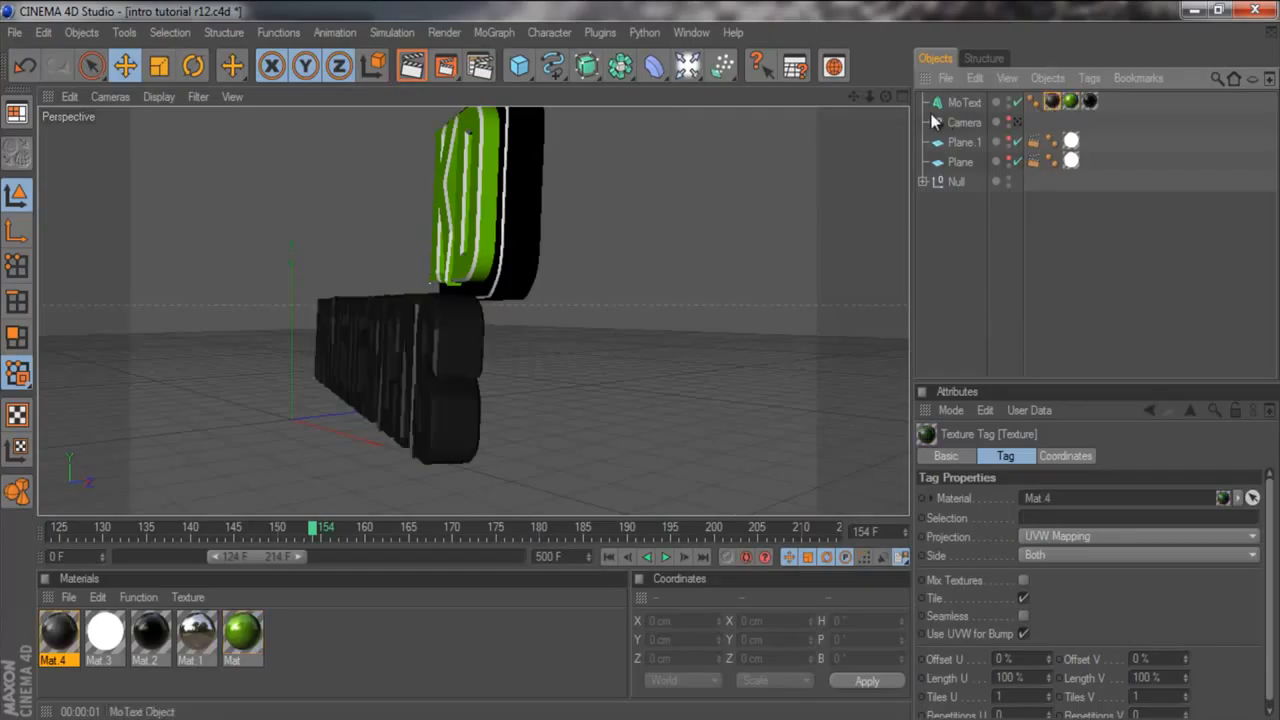
pyautogui.moveTo(1051, 101); pyautogui.dragTo(1100, 100)
pyautogui.click(412, 70)
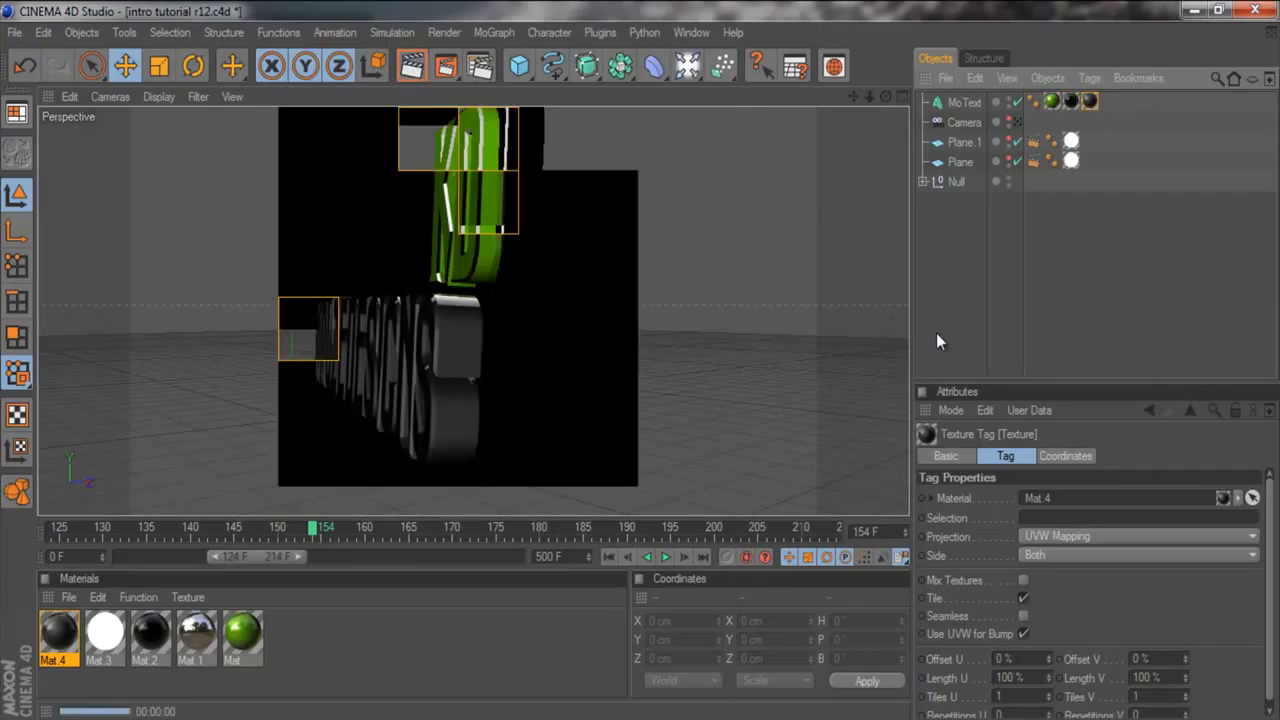
pyautogui.click(1017, 121)
pyautogui.click(412, 66)
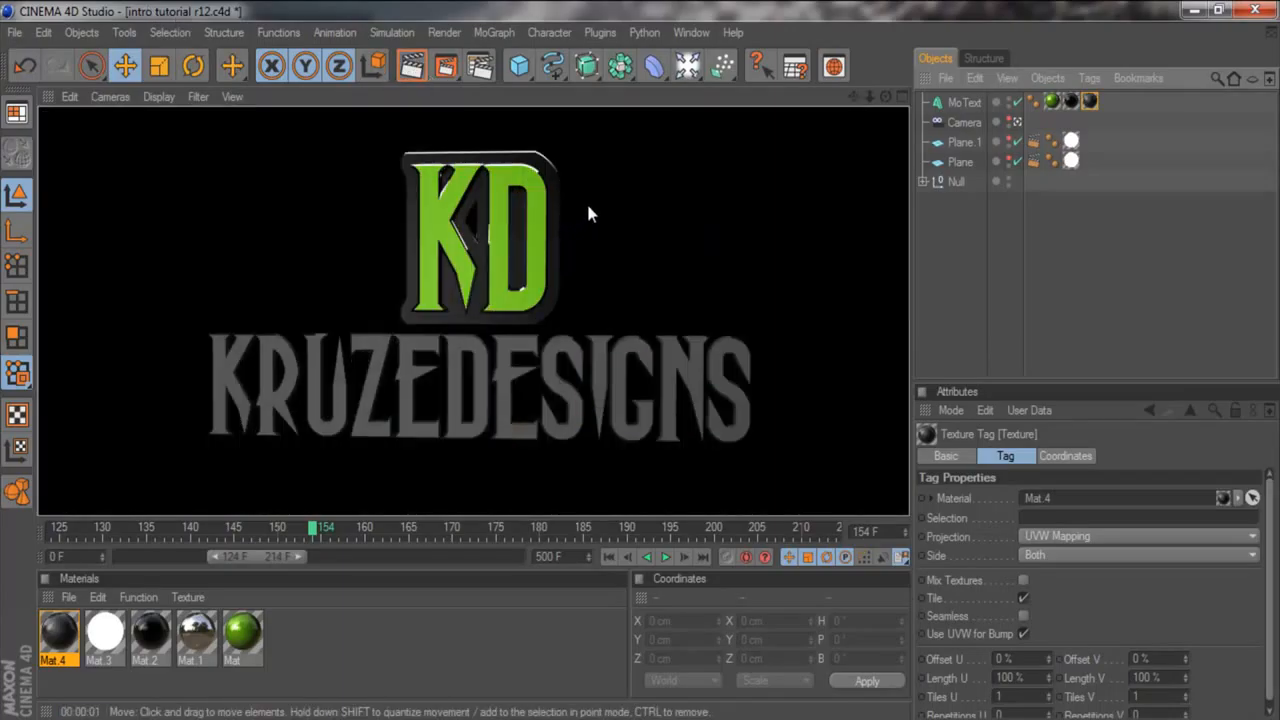
# Move the text's green material tag stepwise to the last position, rendering the view after each move.
pyautogui.moveTo(1051, 101); pyautogui.dragTo(1077, 102)
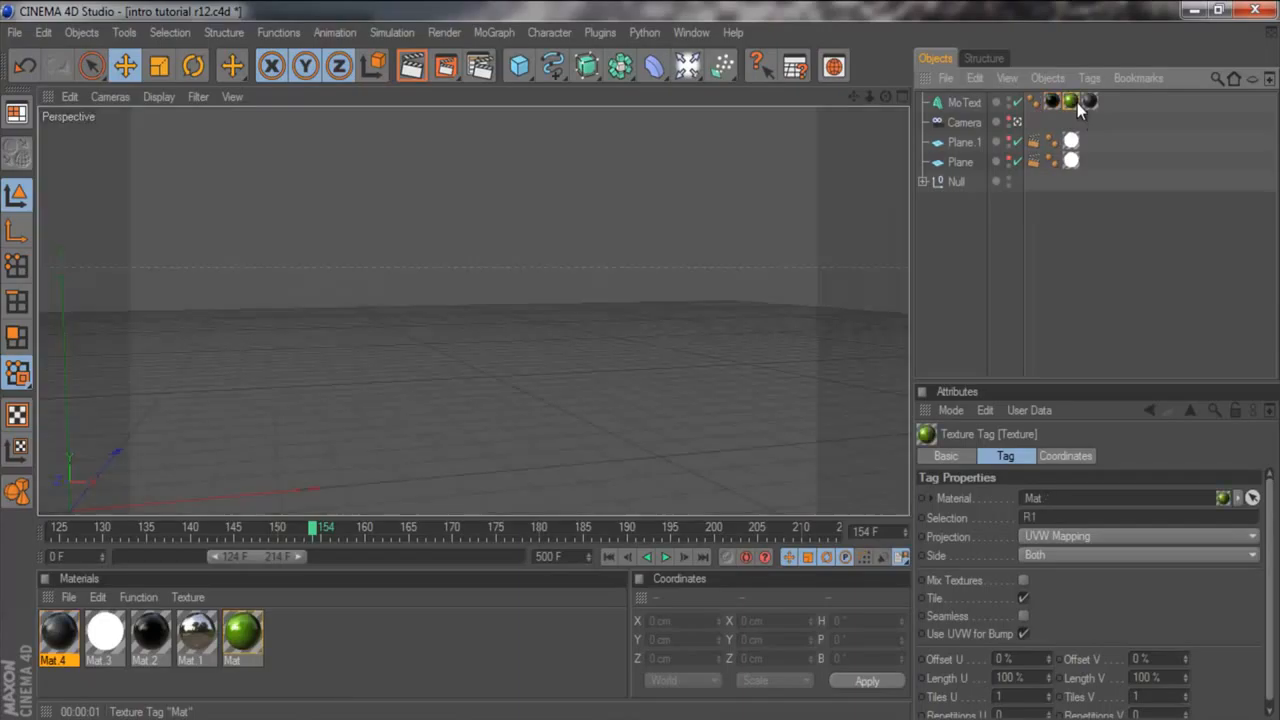
pyautogui.click(412, 66)
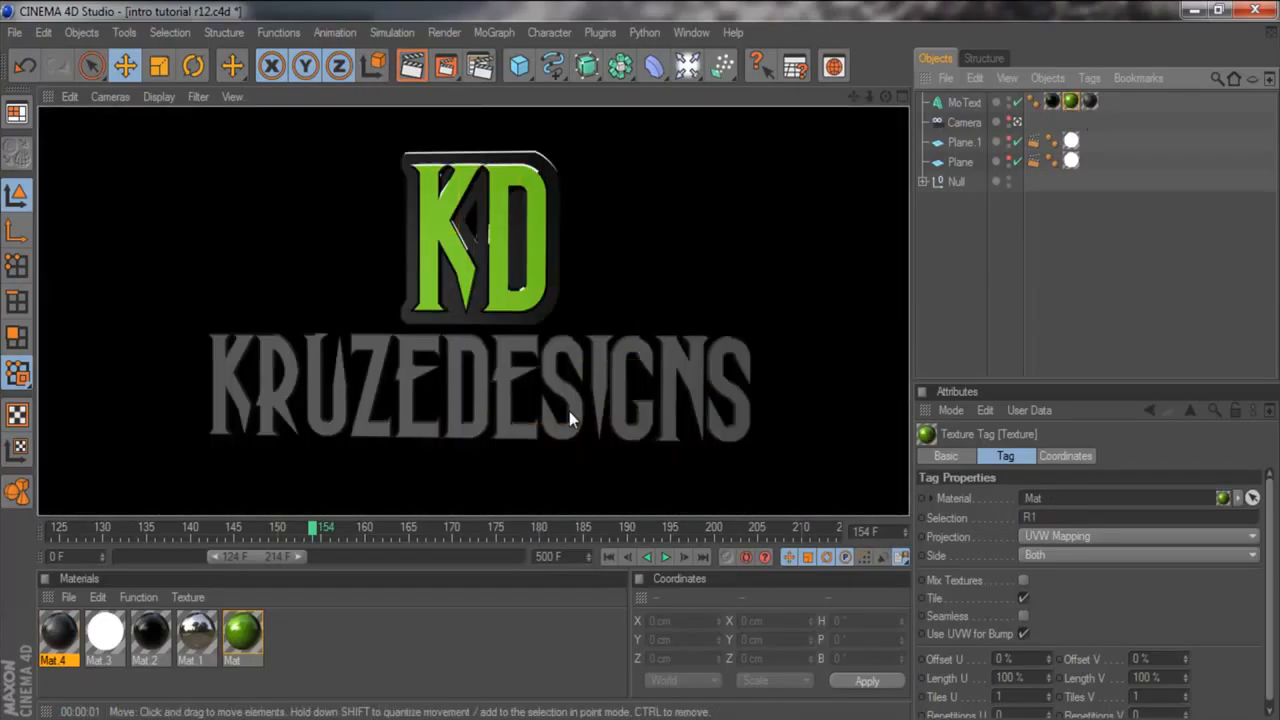
pyautogui.moveTo(1070, 101); pyautogui.dragTo(1089, 101)
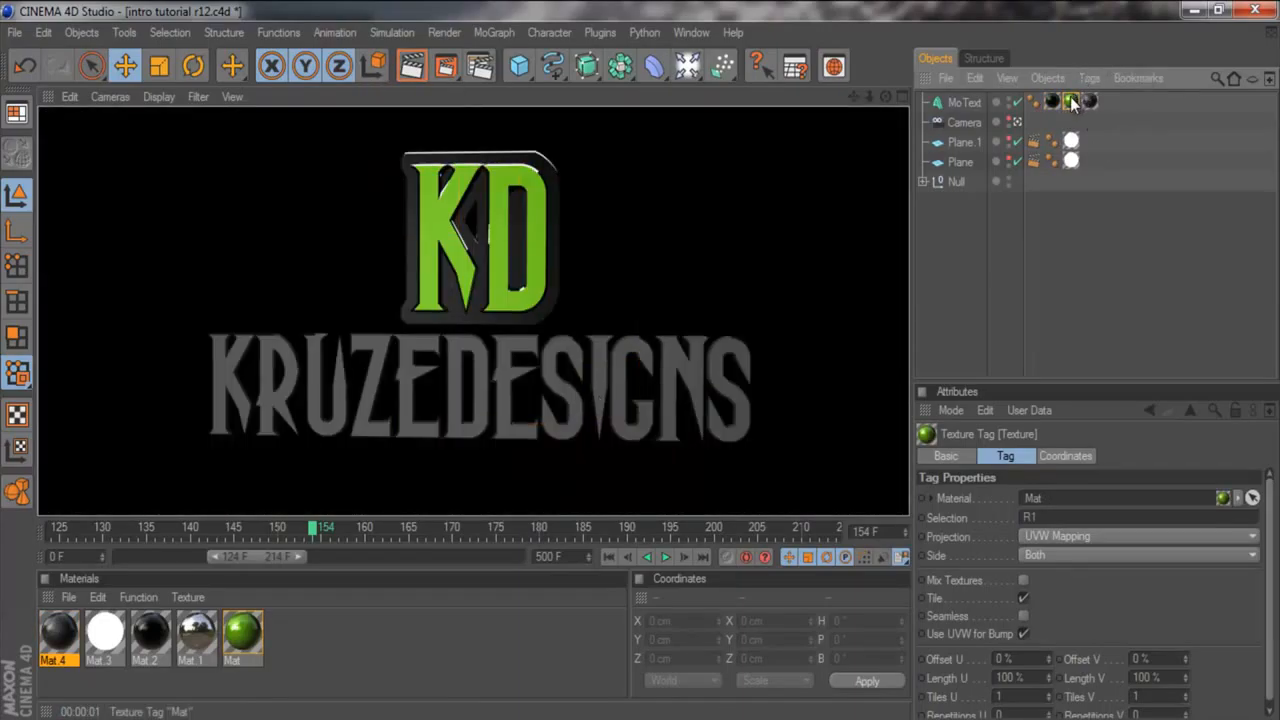
pyautogui.click(412, 66)
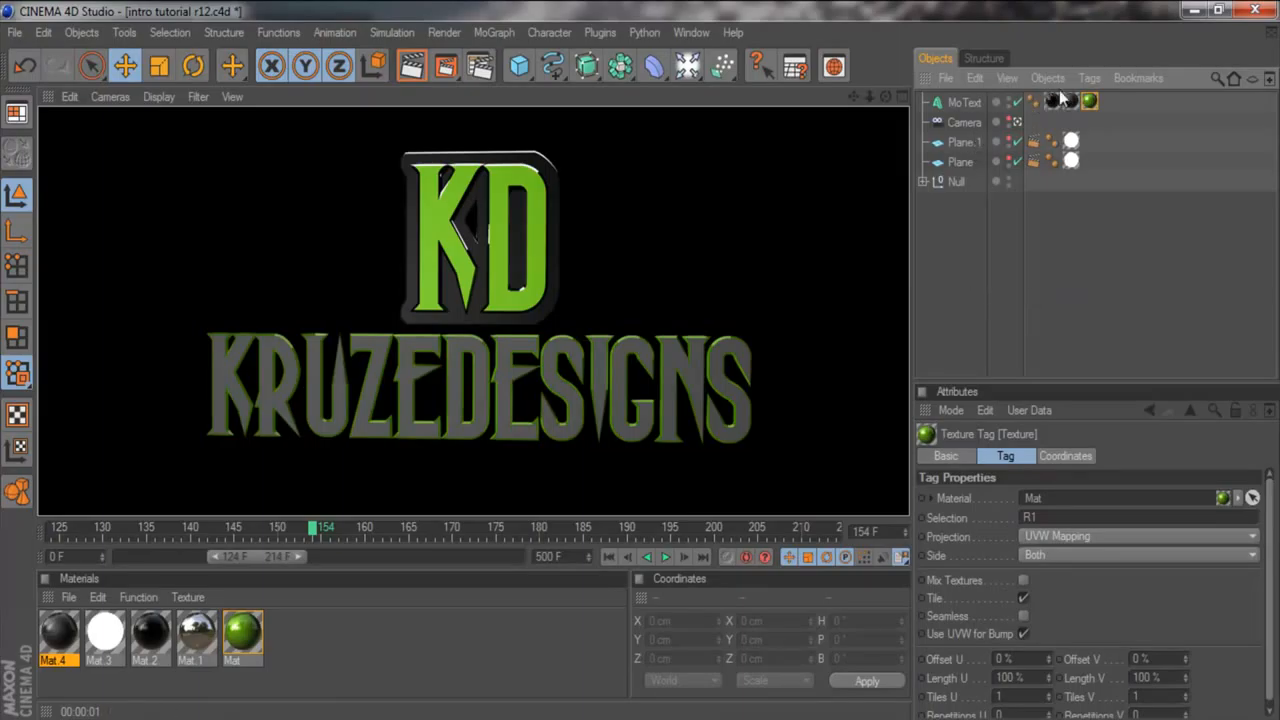
# Place the text's Mat.2 tag directly before the green one, delete its Mat.4 tag and render the view.
pyautogui.moveTo(1054, 101); pyautogui.dragTo(1088, 104)
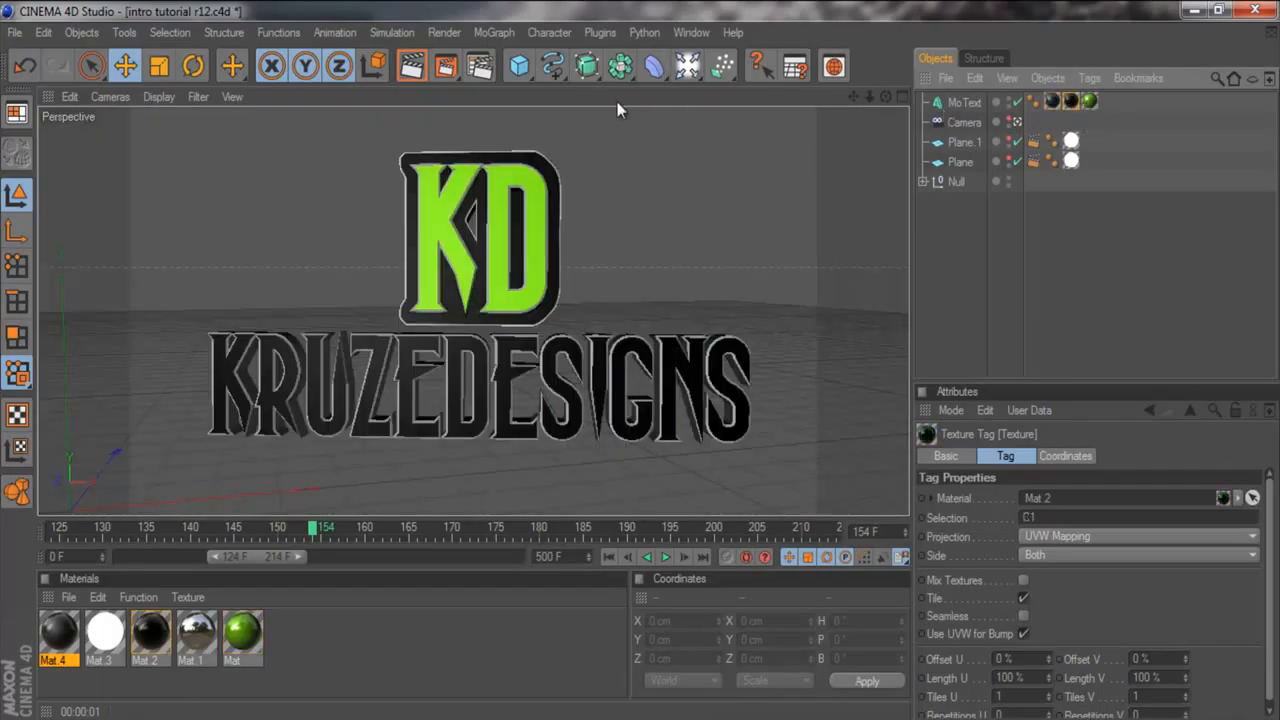
pyautogui.click(410, 66)
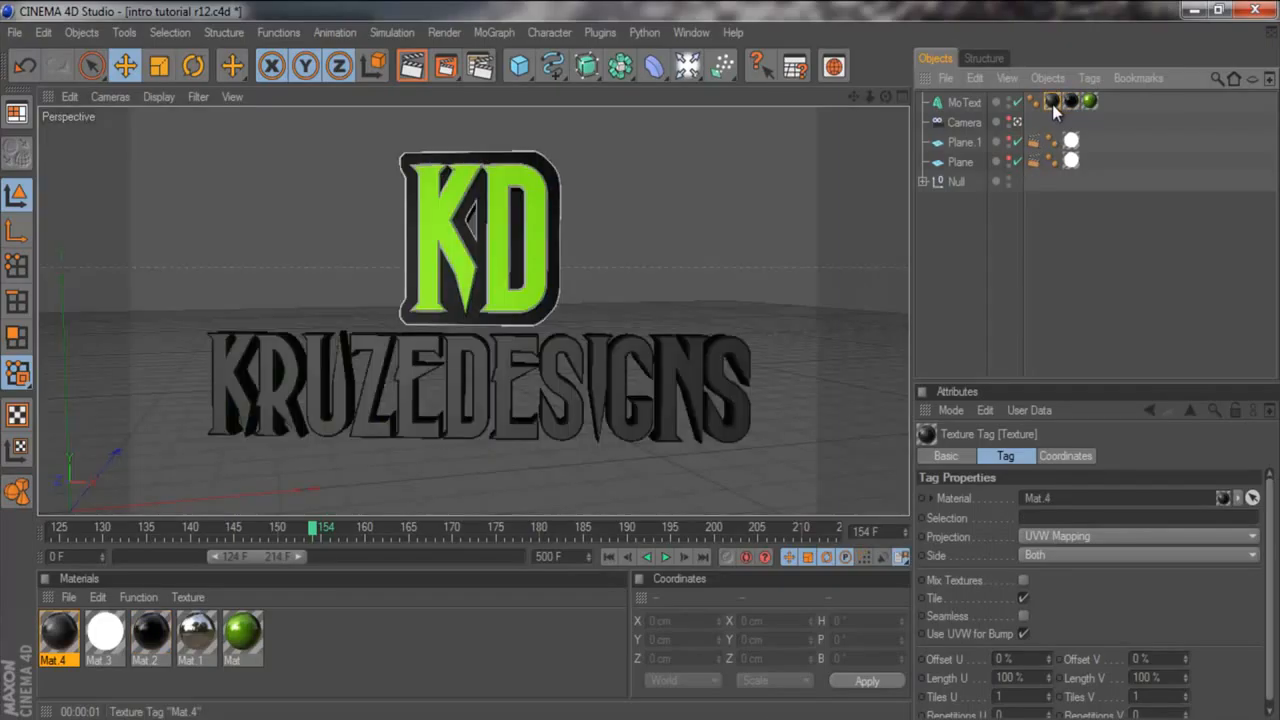
pyautogui.press('Delete')
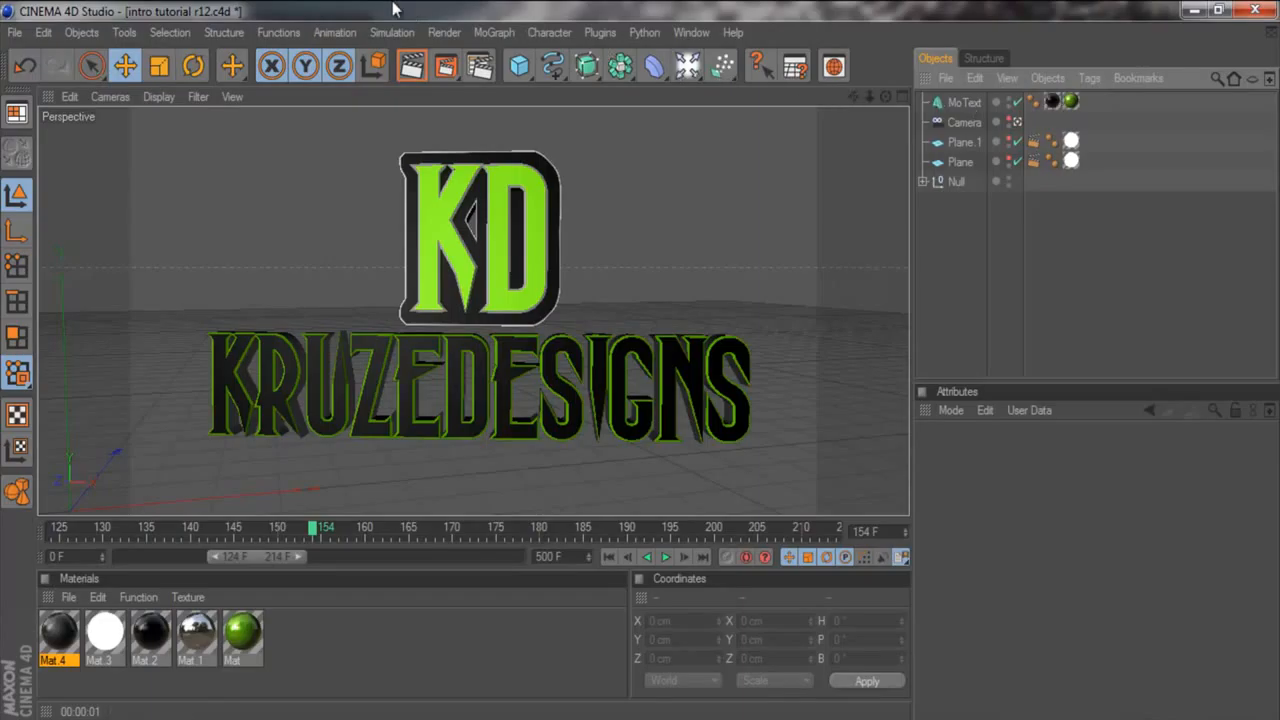
pyautogui.click(423, 74)
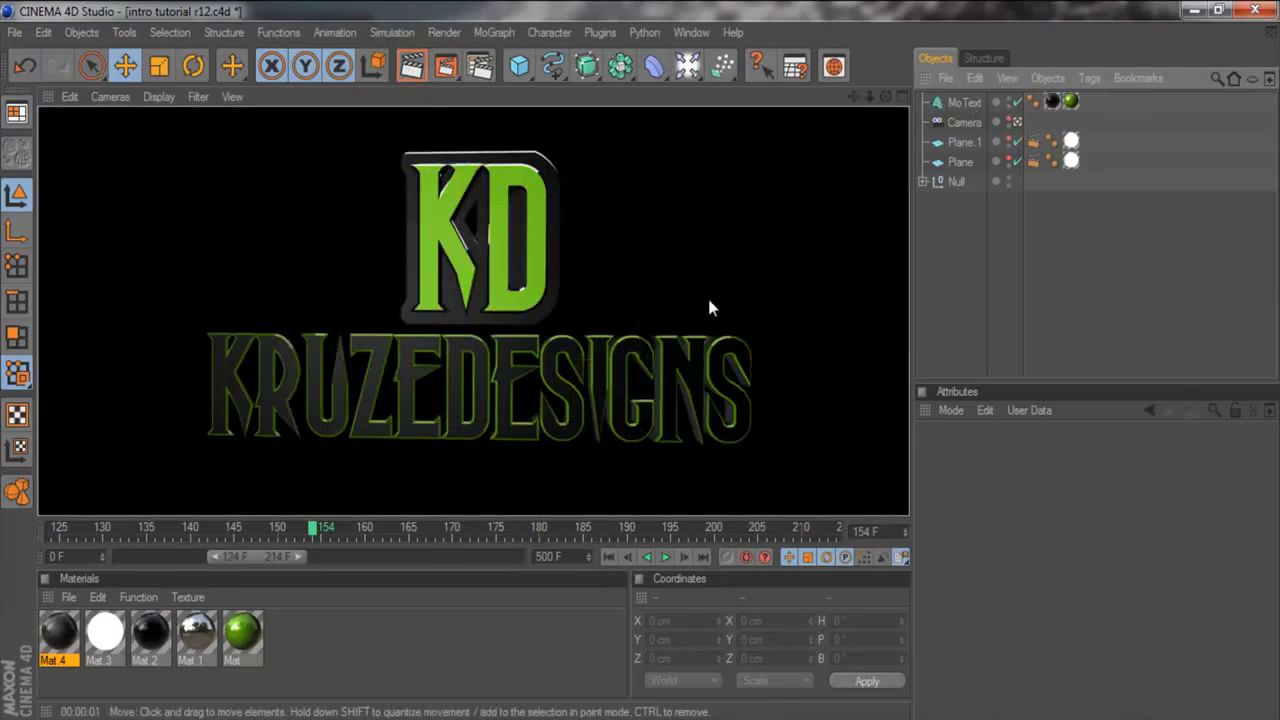
# Set the projection of the text's Mat.2 texture tag to Cubic and preview the render.
pyautogui.click(1052, 101)
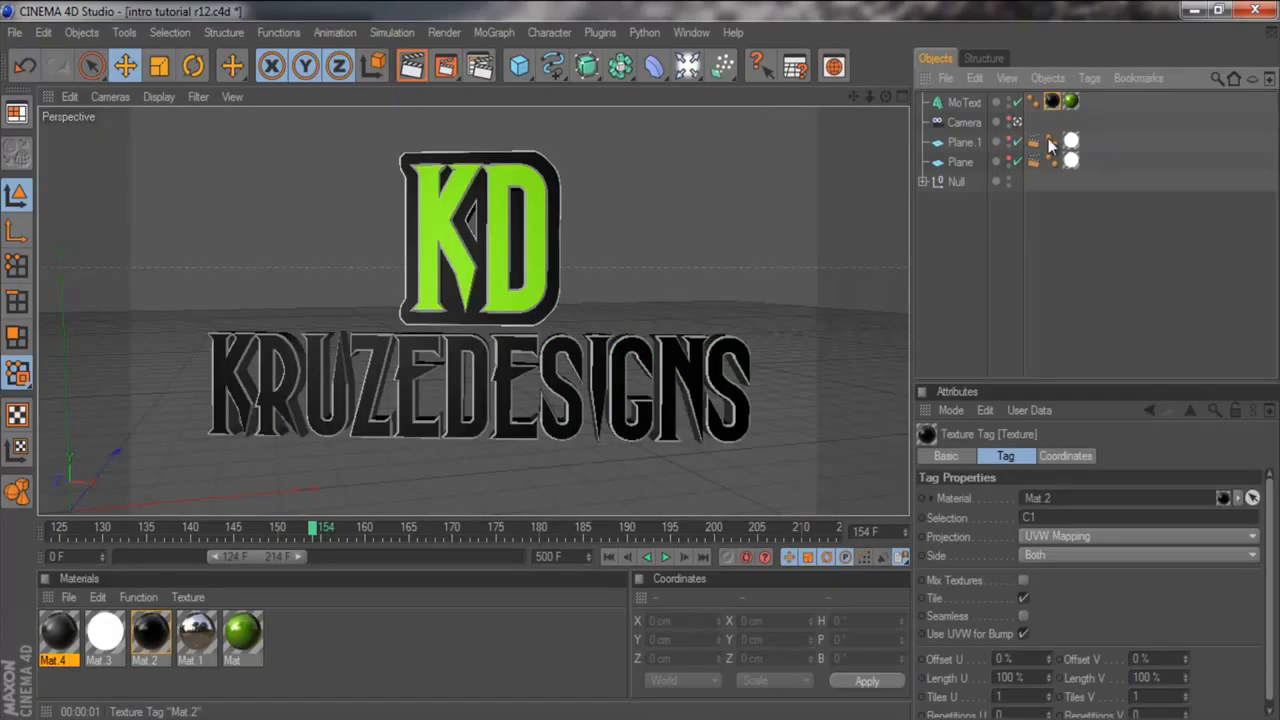
pyautogui.click(1037, 540)
pyautogui.click(1047, 611)
pyautogui.click(408, 63)
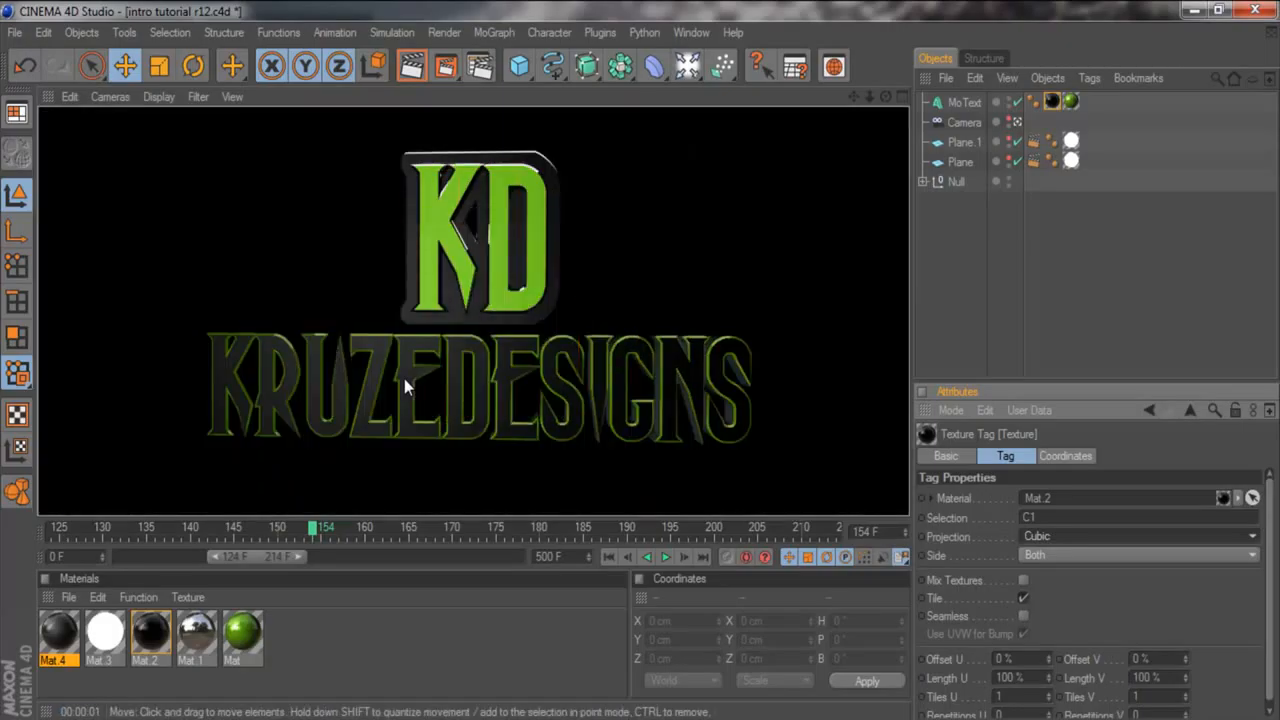
pyautogui.click(1151, 295)
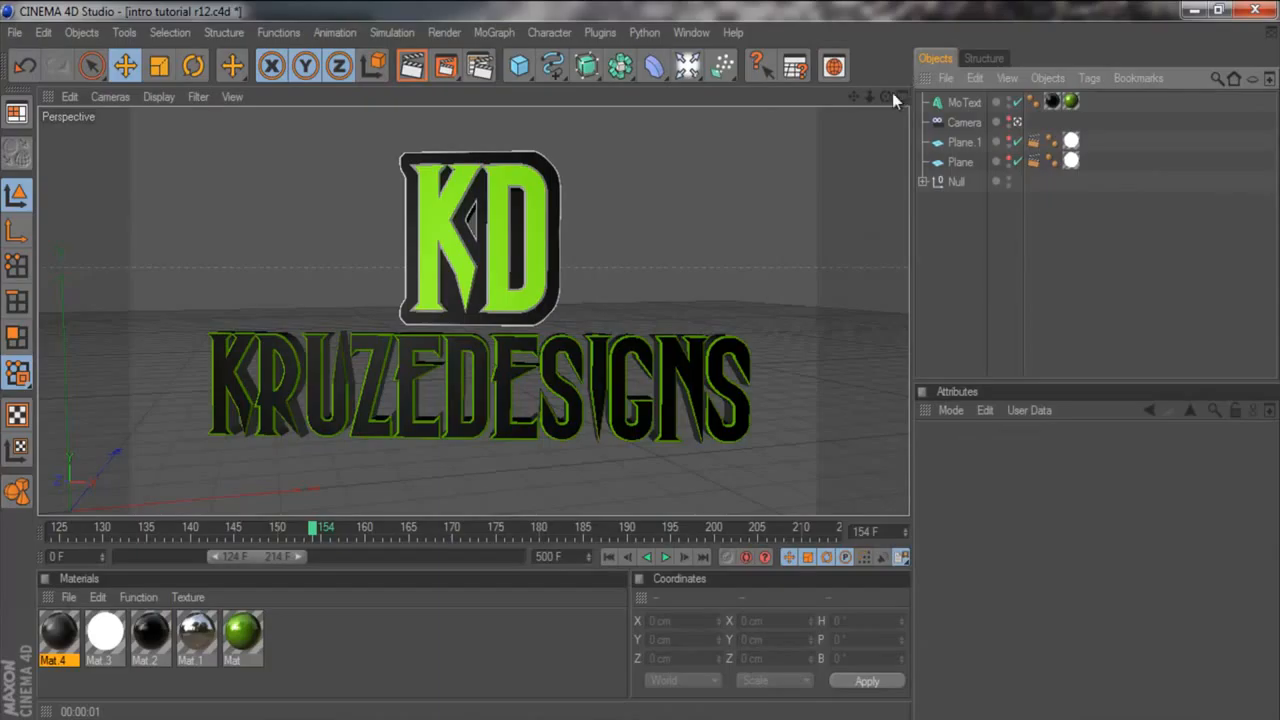
# Compare the scene in the editor view and through the camera, and render the camera view again.
pyautogui.click(1016, 122)
pyautogui.click(1016, 123)
pyautogui.click(1016, 123)
pyautogui.click(1016, 123)
pyautogui.click(411, 66)
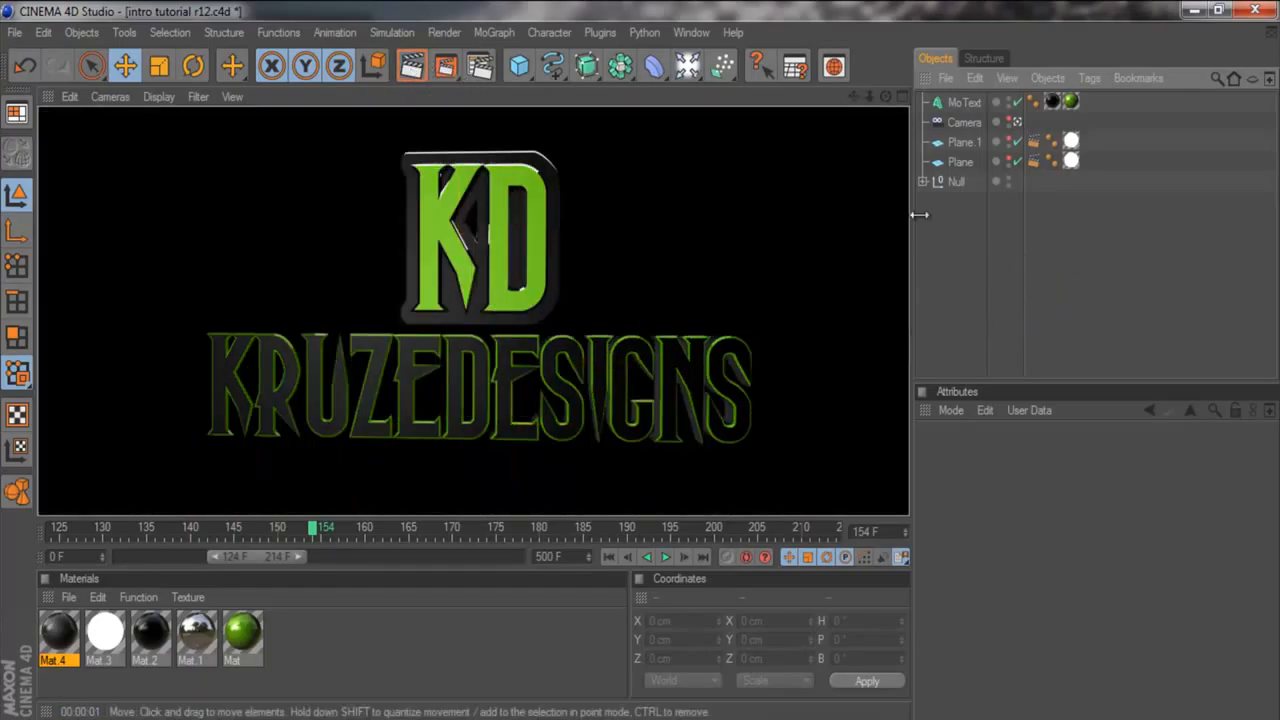
# Add a MoGraph Plain effector to the KruzeDesigns MoText.
pyautogui.click(966, 102)
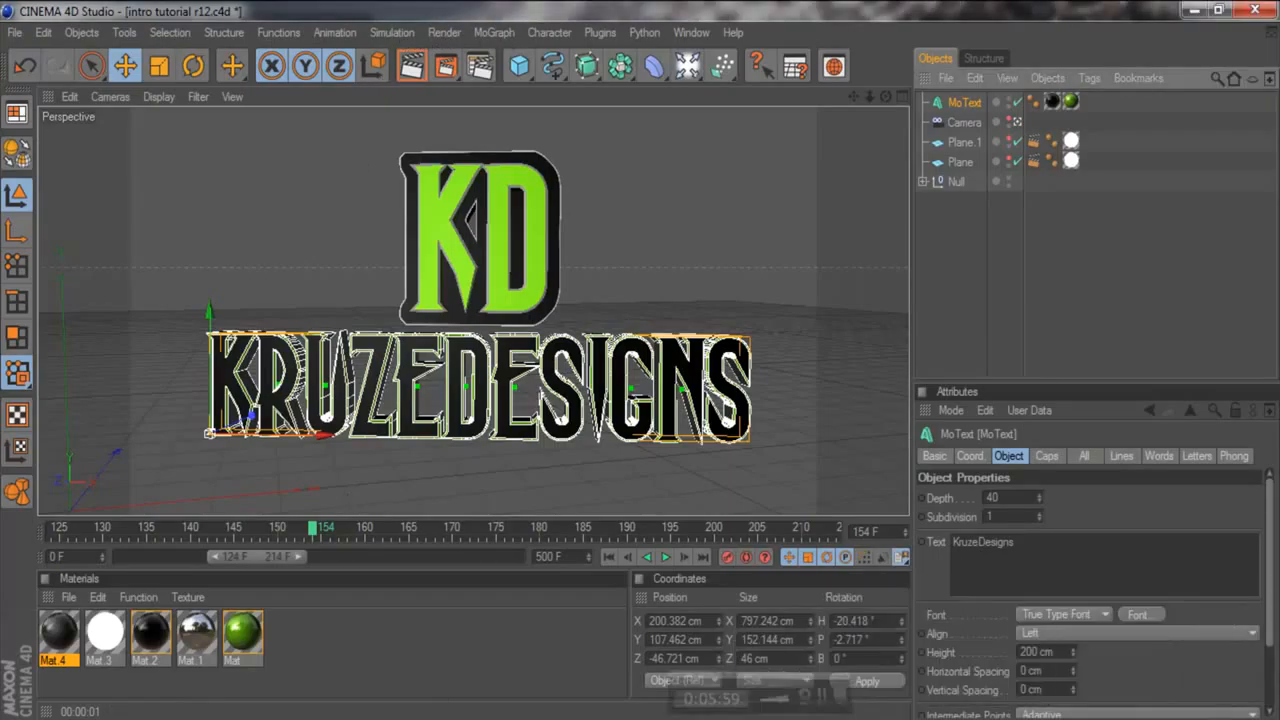
pyautogui.click(392, 32)
pyautogui.moveTo(494, 32)
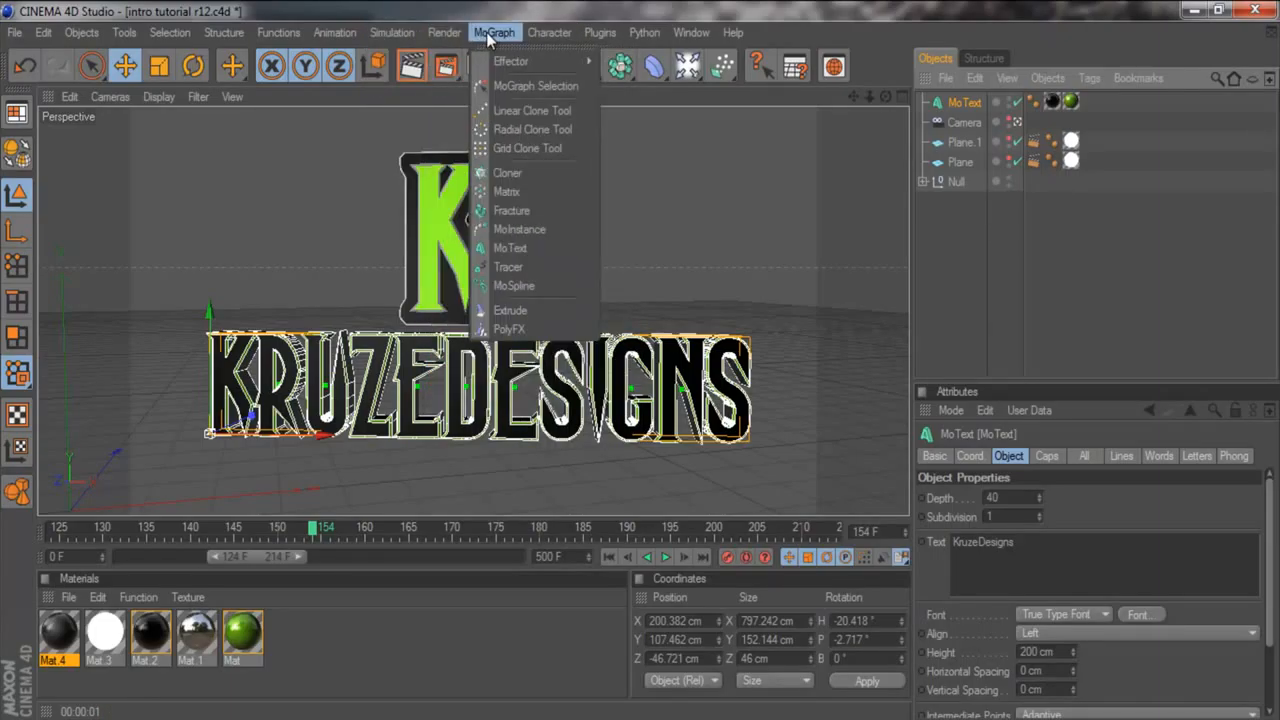
pyautogui.moveTo(511, 66)
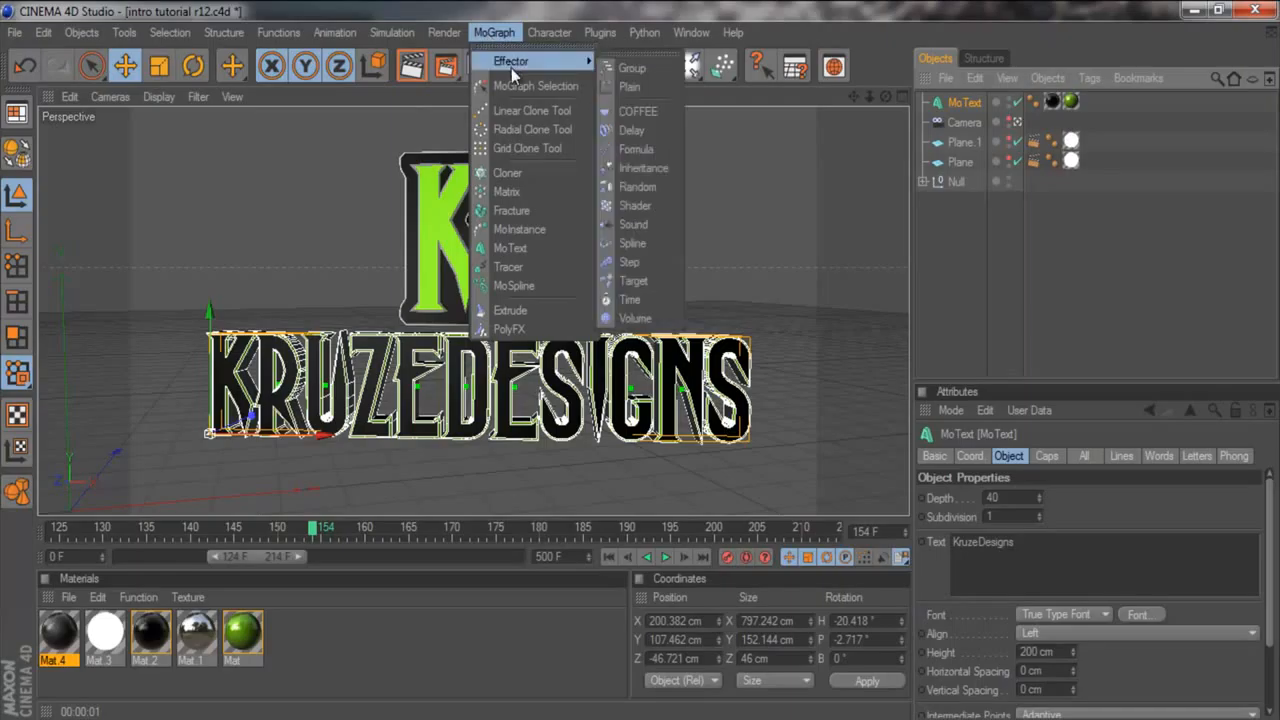
pyautogui.click(629, 87)
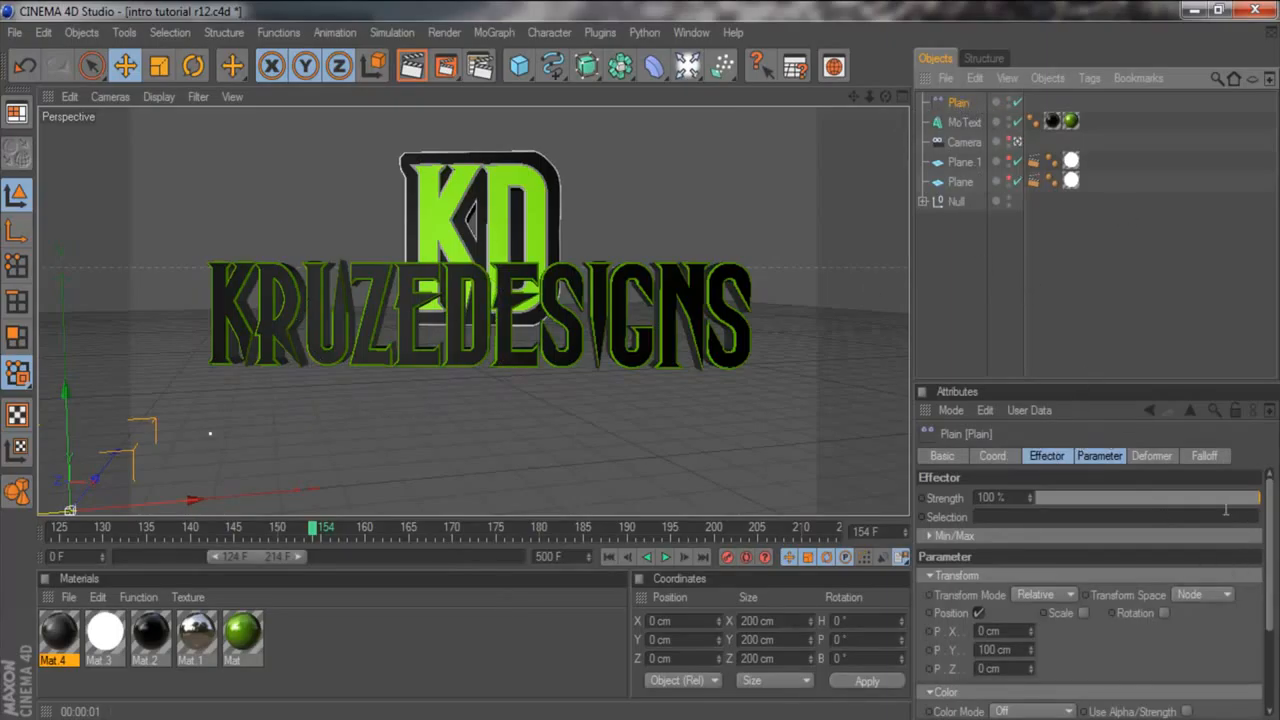
# Set the Plain effector's falloff shape to Box.
pyautogui.click(1202, 456)
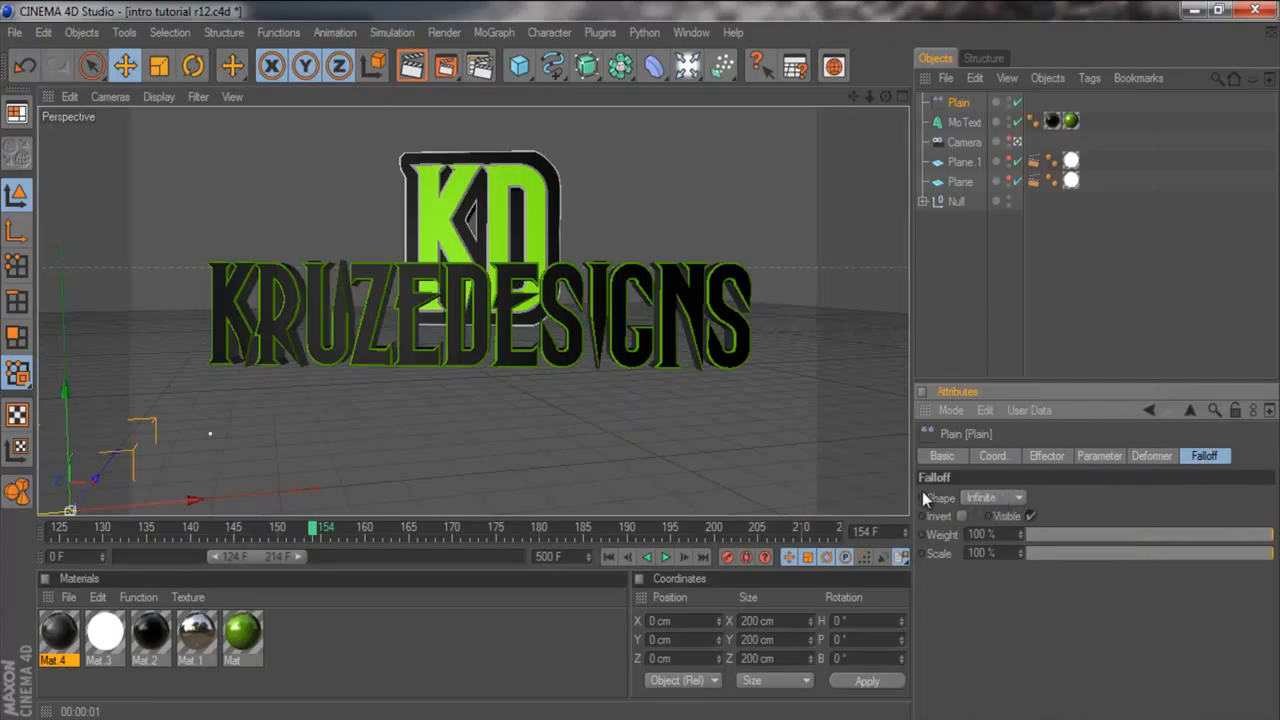
pyautogui.click(993, 497)
pyautogui.click(979, 534)
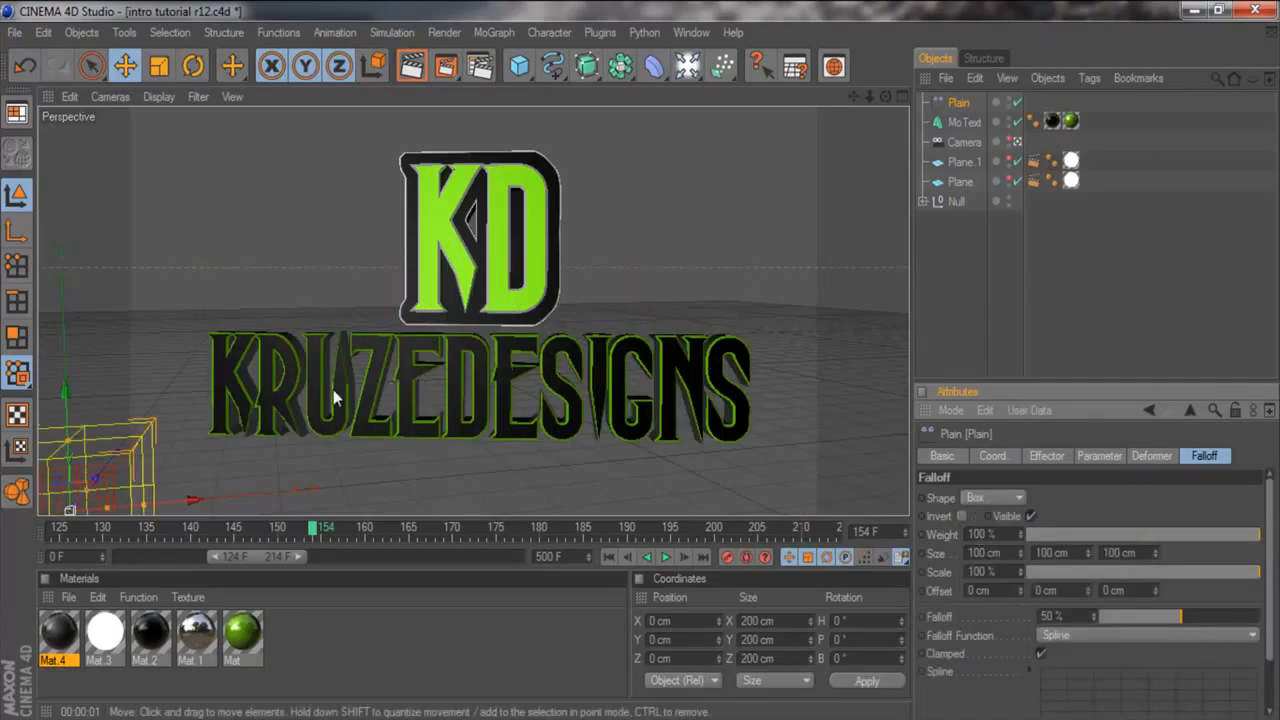
# Leave the camera view and rotate the Plain effector to about H -18.2°, P 20° and B 7.3°.
pyautogui.click(1018, 142)
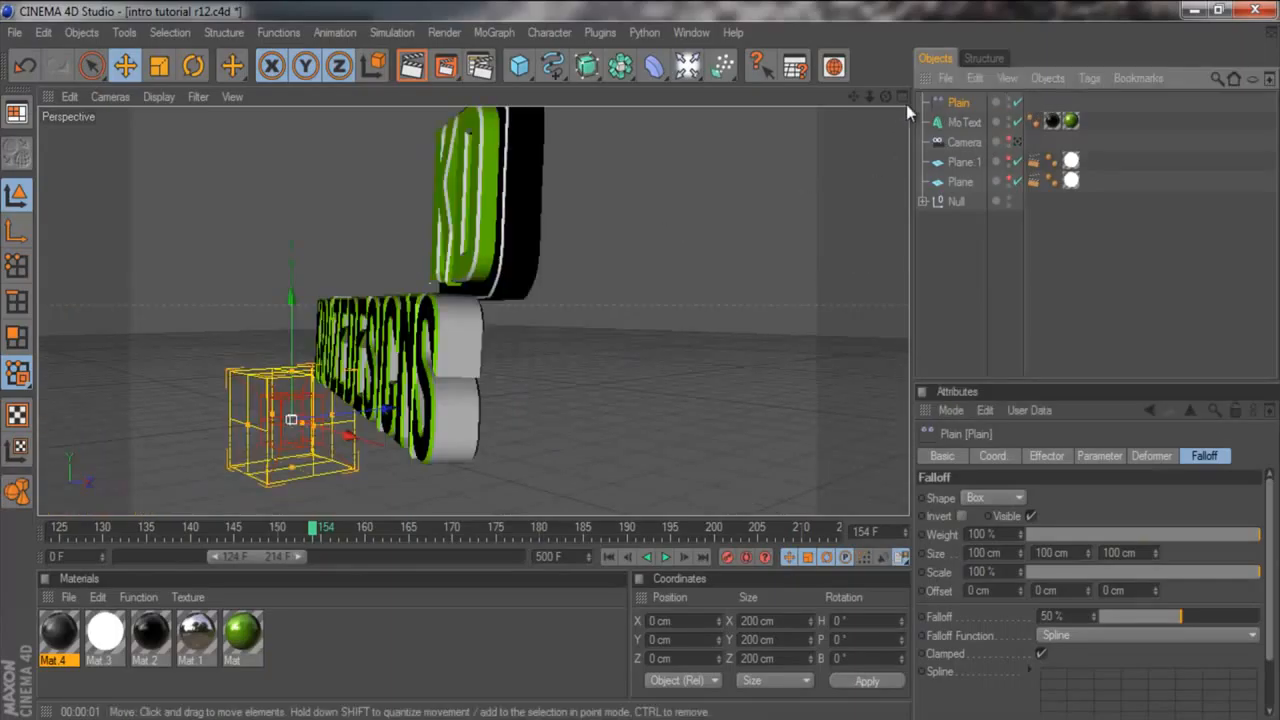
pyautogui.moveTo(886, 97); pyautogui.dragTo(233, 58)
pyautogui.click(193, 65)
pyautogui.moveTo(342, 386)
pyautogui.mouseDown()
pyautogui.moveTo(363, 363)
pyautogui.moveTo(347, 388)
pyautogui.mouseUp()
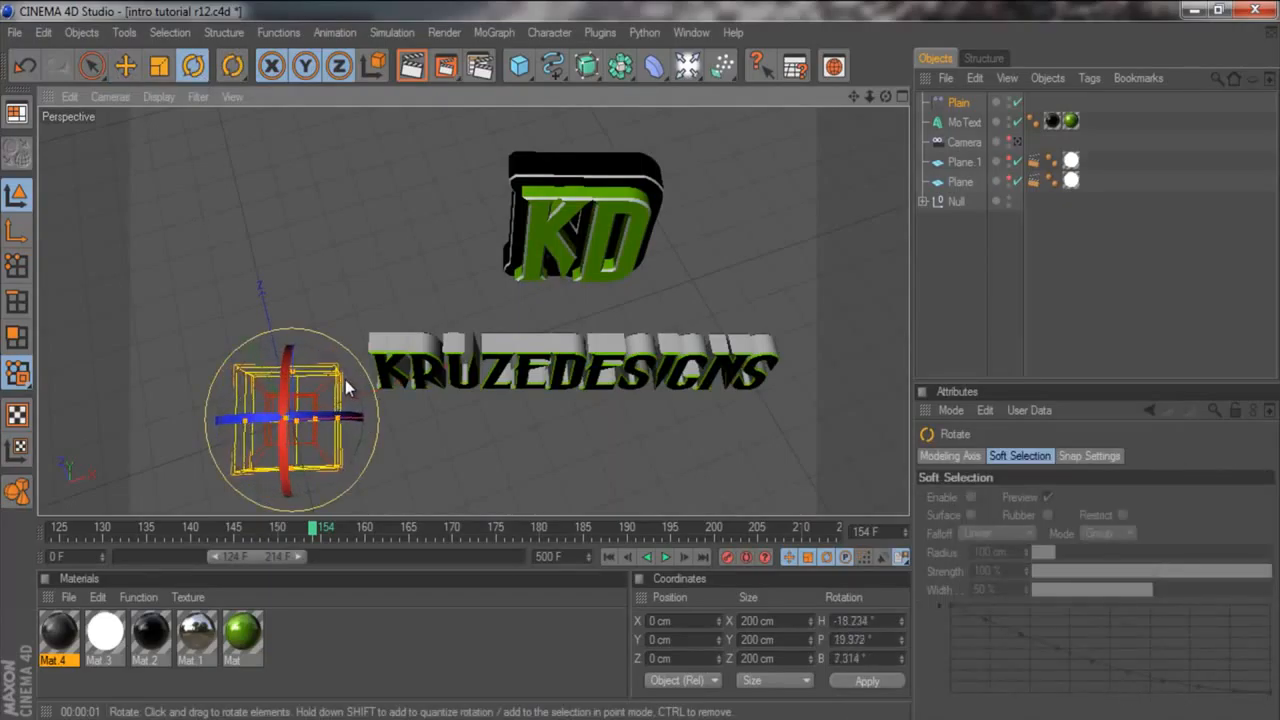
# Scale the Plain effector uniformly to about 306 cm and stretch it along X to about 985 cm.
pyautogui.click(125, 65)
pyautogui.click(159, 65)
pyautogui.moveTo(409, 437); pyautogui.dragTo(657, 370)
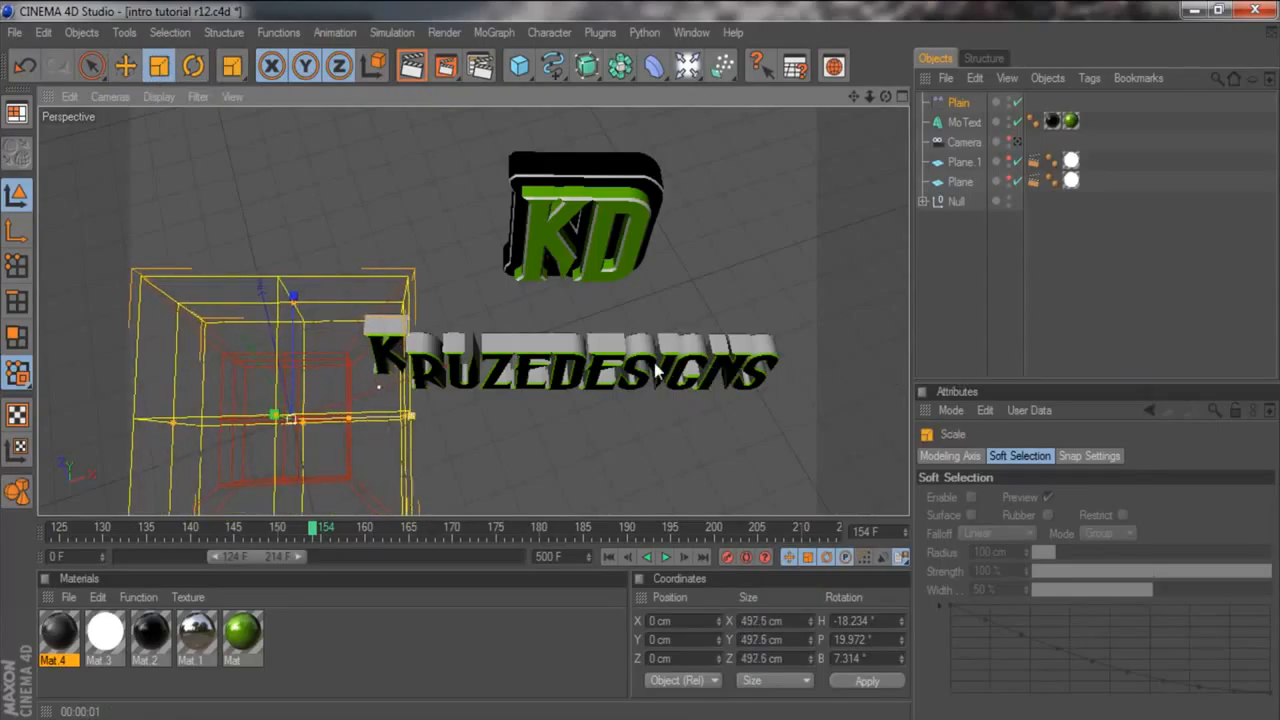
pyautogui.moveTo(396, 427); pyautogui.dragTo(330, 422)
pyautogui.click(16, 230)
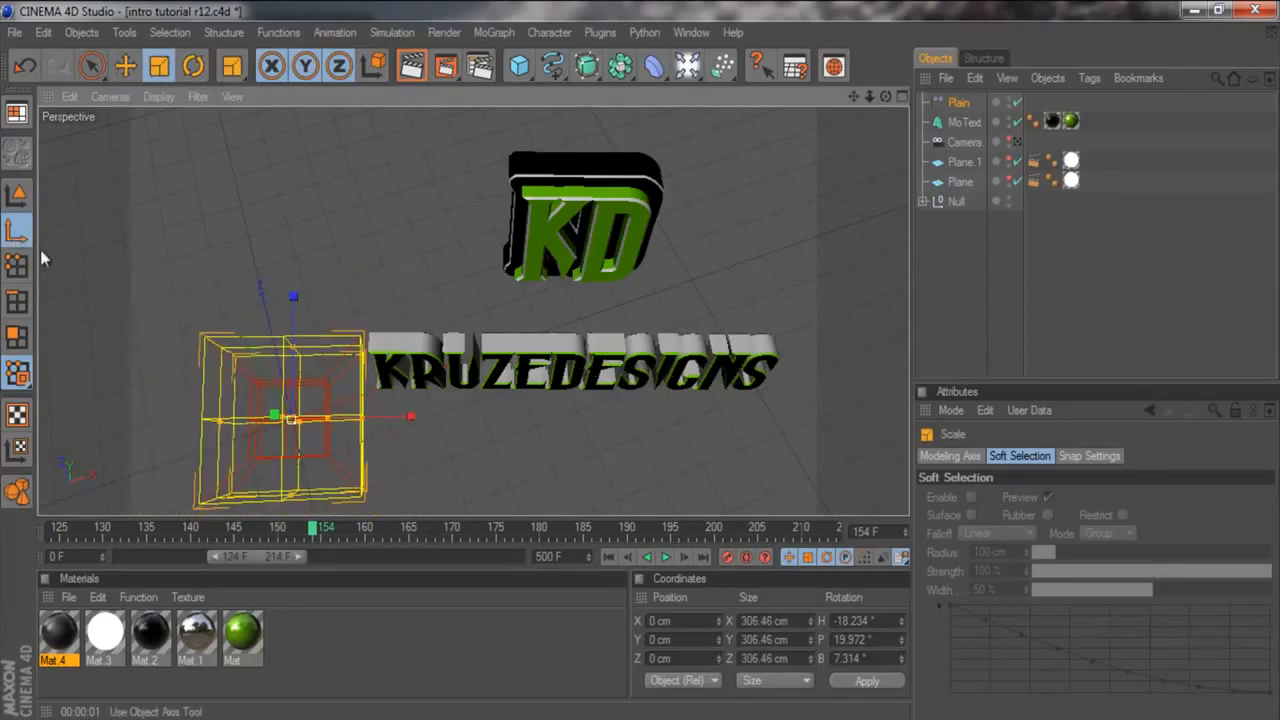
pyautogui.moveTo(416, 436); pyautogui.dragTo(1180, 330)
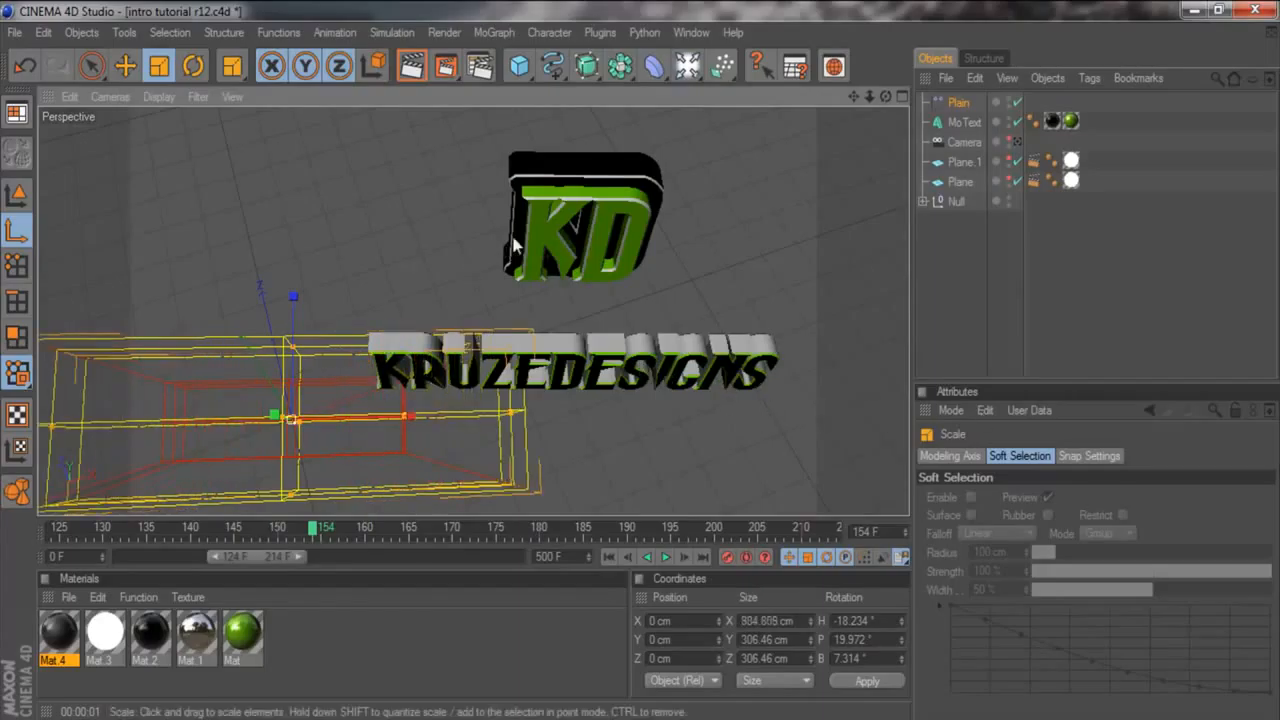
# Rotate the Plain effector parallel to the text, to about H -21.3°, P -1.2° and B 0.3°.
pyautogui.moveTo(886, 96); pyautogui.dragTo(639, 356)
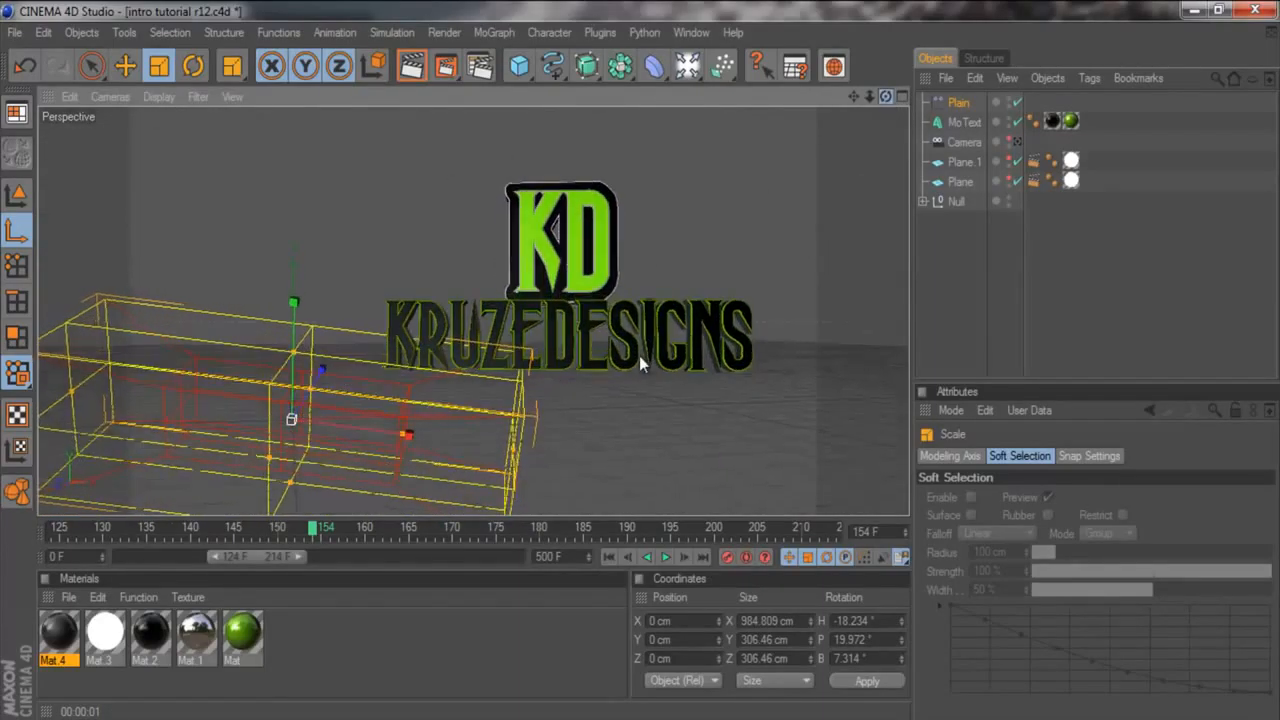
pyautogui.click(194, 67)
pyautogui.moveTo(280, 400)
pyautogui.mouseDown()
pyautogui.moveTo(253, 353)
pyautogui.moveTo(324, 453)
pyautogui.moveTo(338, 372)
pyautogui.moveTo(292, 372)
pyautogui.moveTo(288, 417)
pyautogui.moveTo(293, 404)
pyautogui.mouseUp()
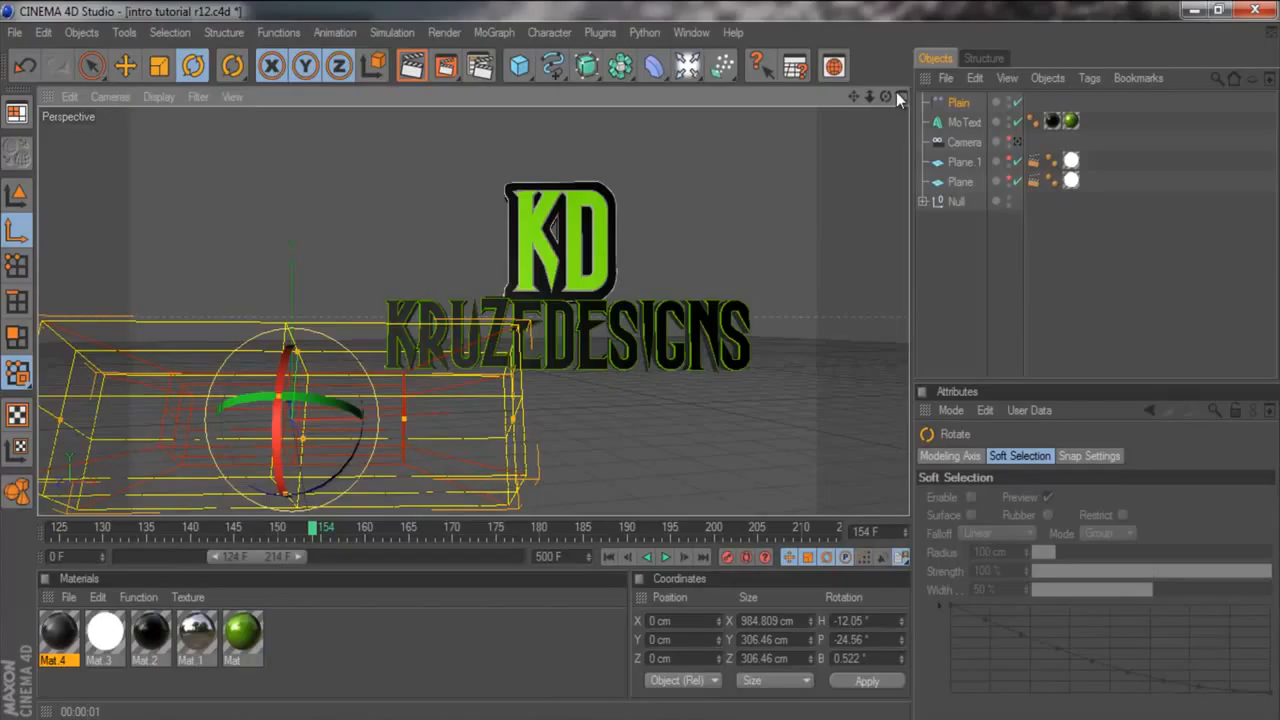
pyautogui.moveTo(885, 96); pyautogui.dragTo(210, 386)
pyautogui.moveTo(234, 458); pyautogui.dragTo(282, 438)
# Undo the last change and stretch the Plain effector along X to about 1792 cm.
pyautogui.click(159, 66)
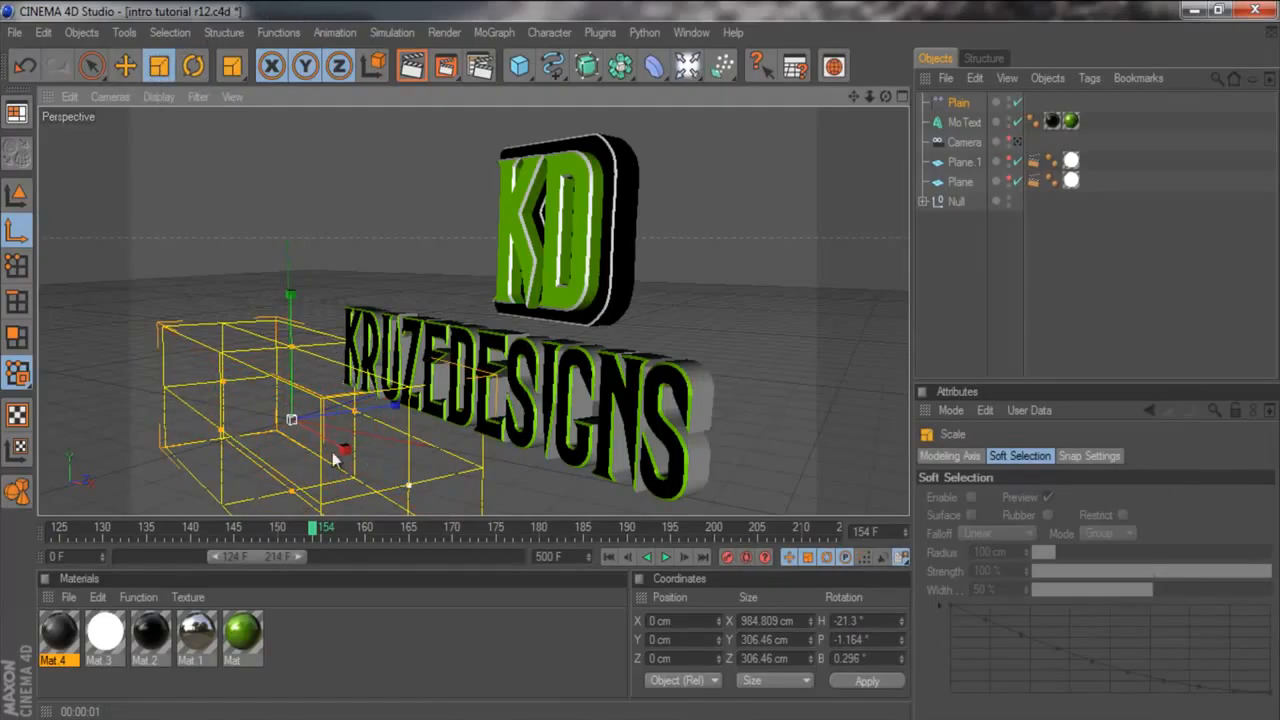
pyautogui.hotkey('ctrl', 'z')
pyautogui.moveTo(886, 96); pyautogui.dragTo(584, 271)
pyautogui.moveTo(390, 405); pyautogui.dragTo(795, 378)
# Move the Plain effector under the text, to about X 566 cm, Y 149 cm and Z -217 cm.
pyautogui.click(125, 66)
pyautogui.moveTo(366, 427); pyautogui.dragTo(649, 358)
pyautogui.moveTo(551, 404); pyautogui.dragTo(641, 362)
# Increase the Plain effector's height to about 353 cm so it reaches the text, and return to the camera view.
pyautogui.click(158, 66)
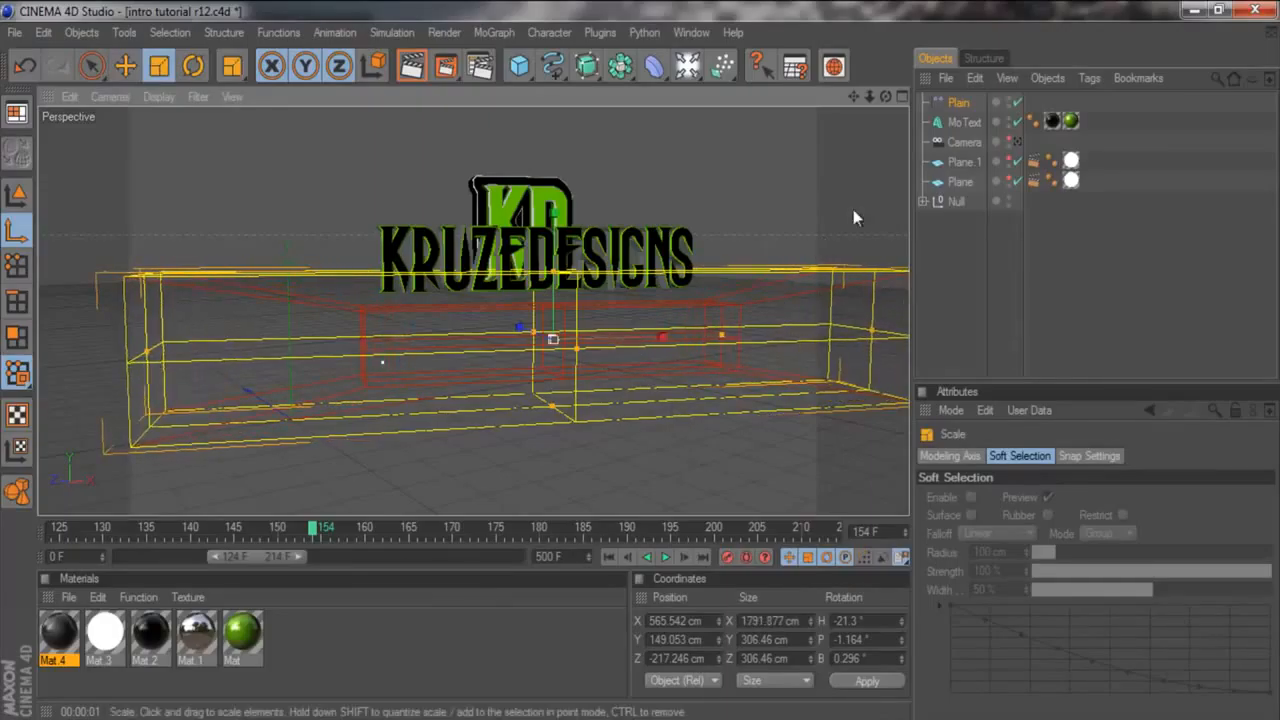
pyautogui.moveTo(885, 96); pyautogui.dragTo(642, 363)
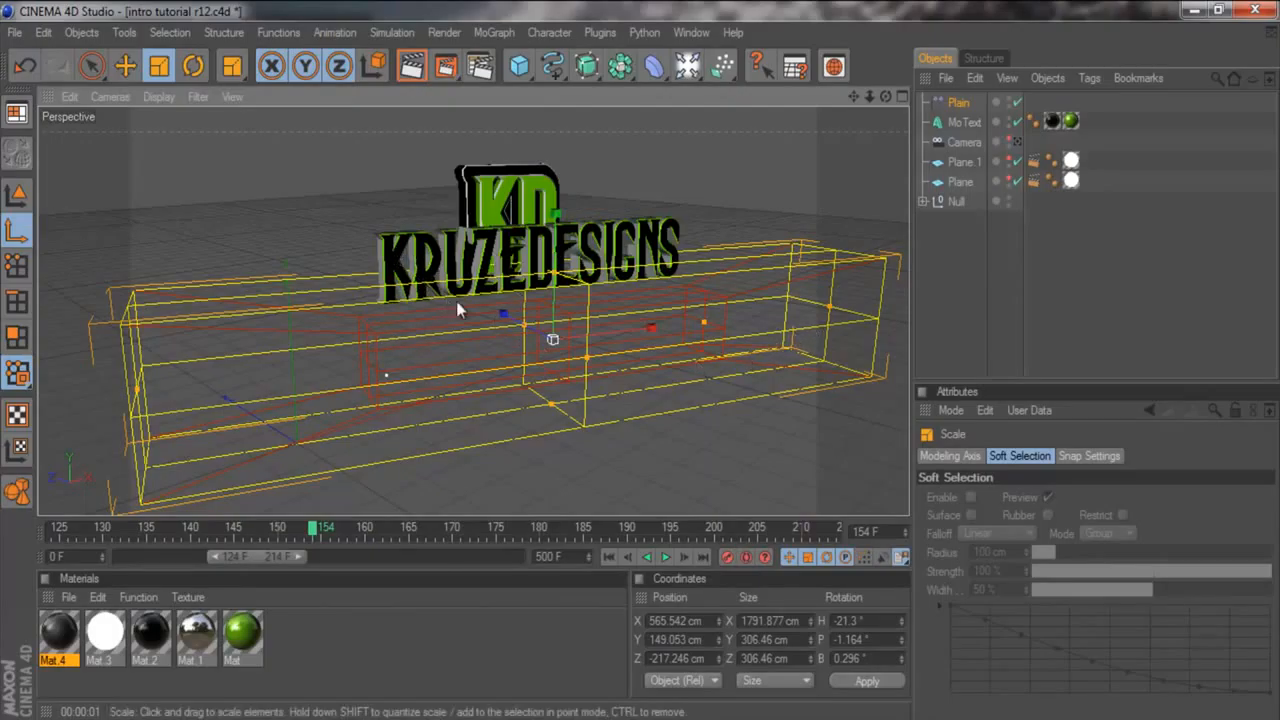
pyautogui.click(125, 66)
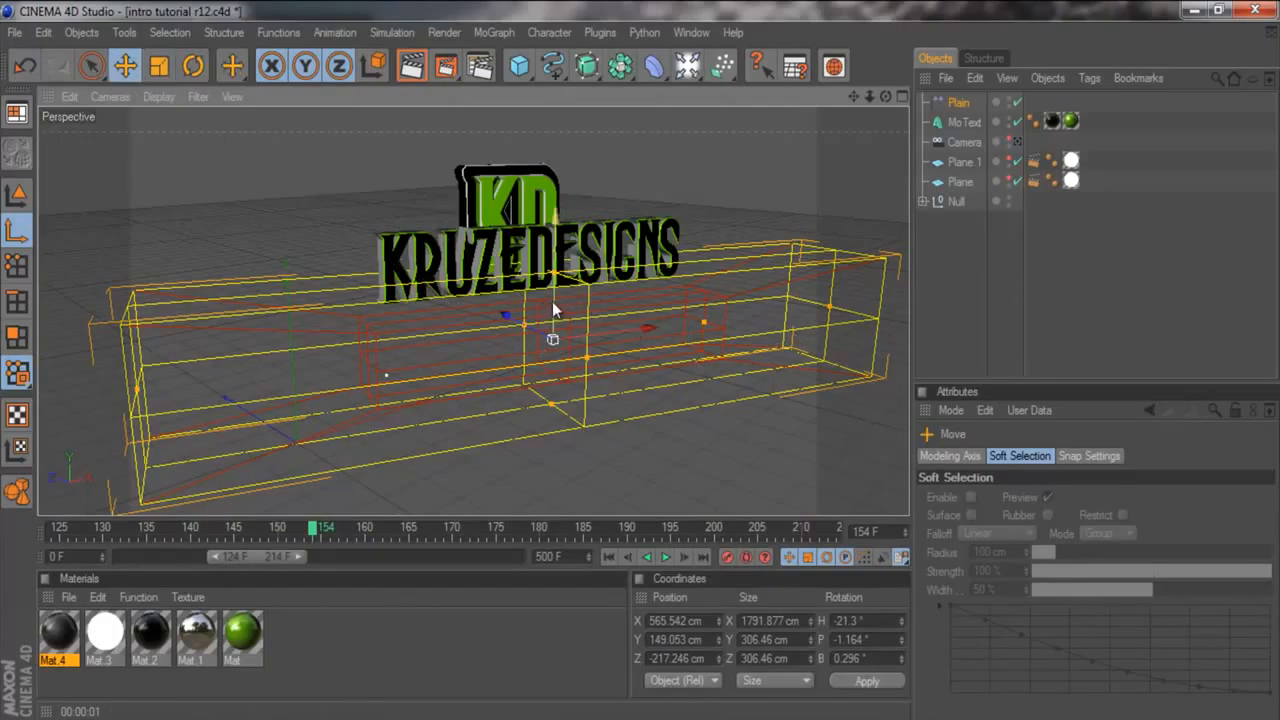
pyautogui.moveTo(640, 368); pyautogui.dragTo(640, 363)
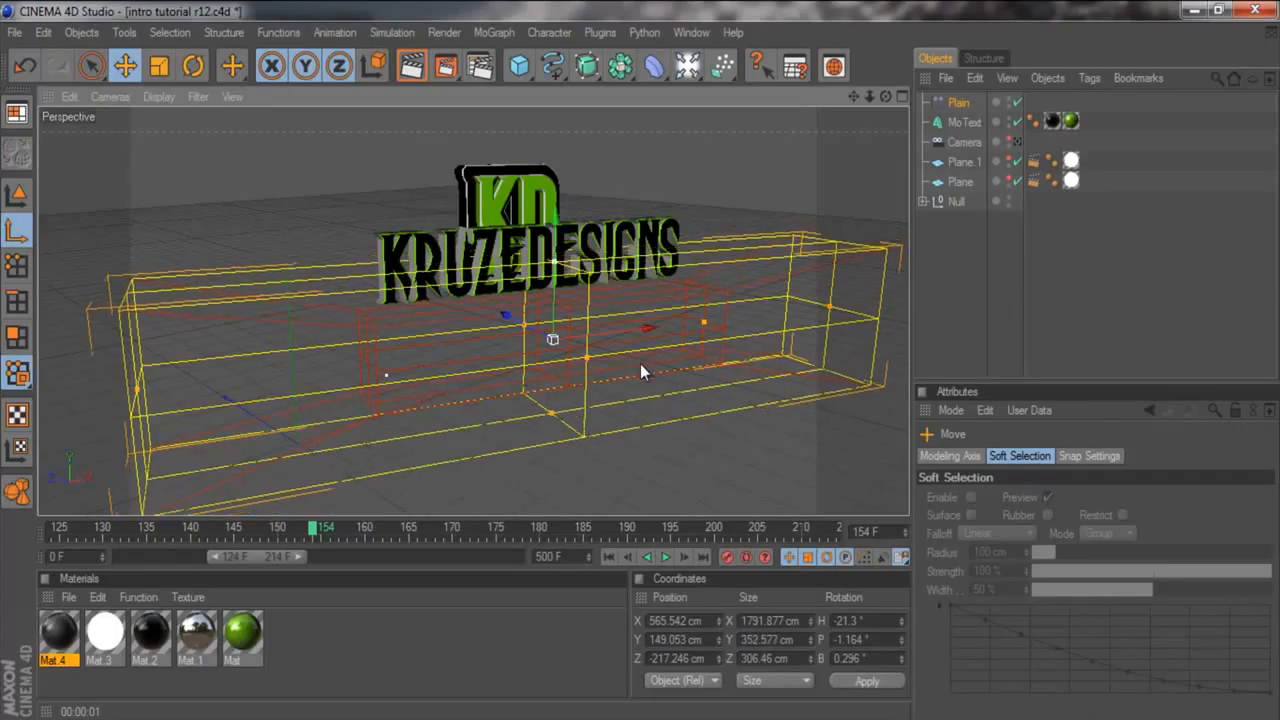
pyautogui.click(1017, 142)
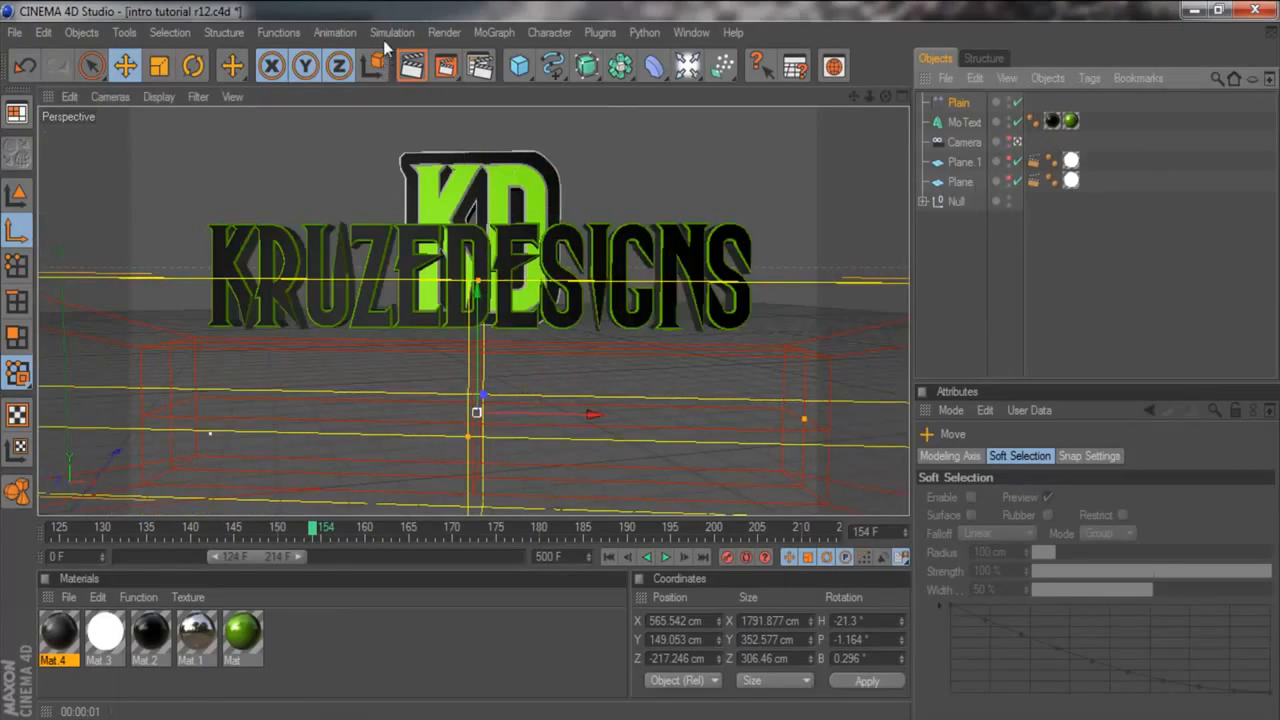
# Preview the current frame's render and set the Plain effector's Y position offset to 0 cm.
pyautogui.click(410, 66)
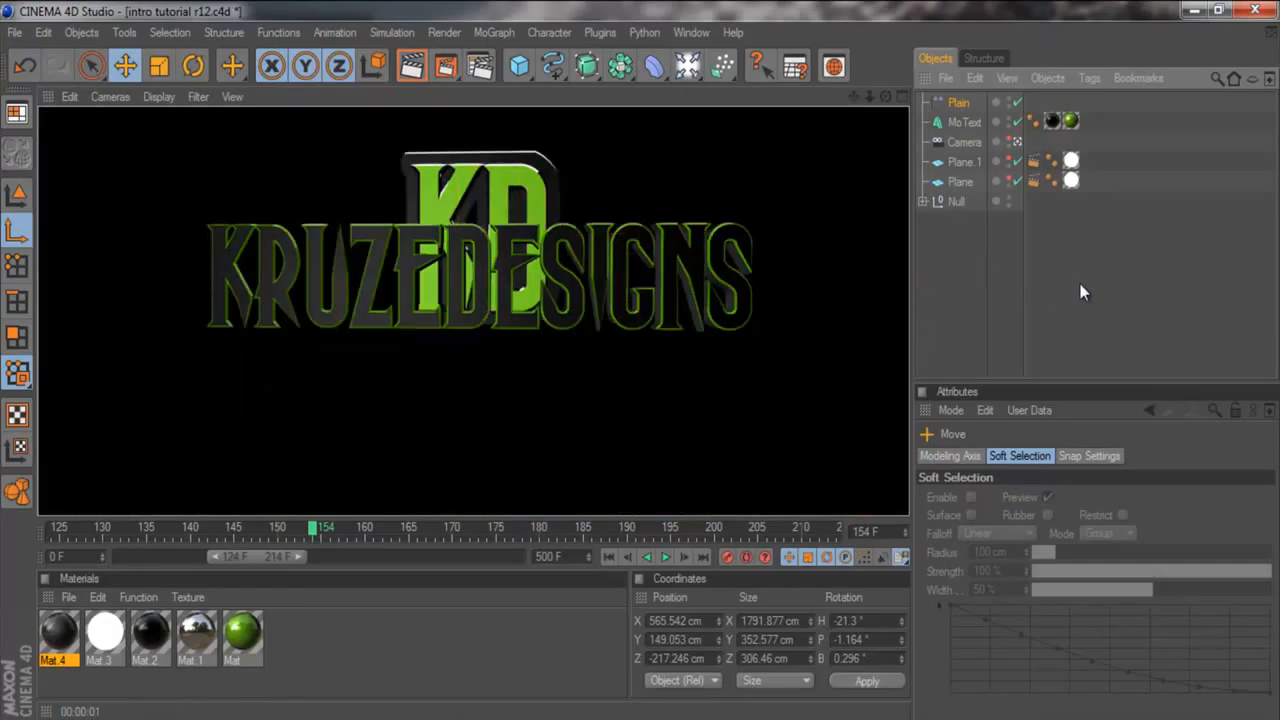
pyautogui.click(962, 103)
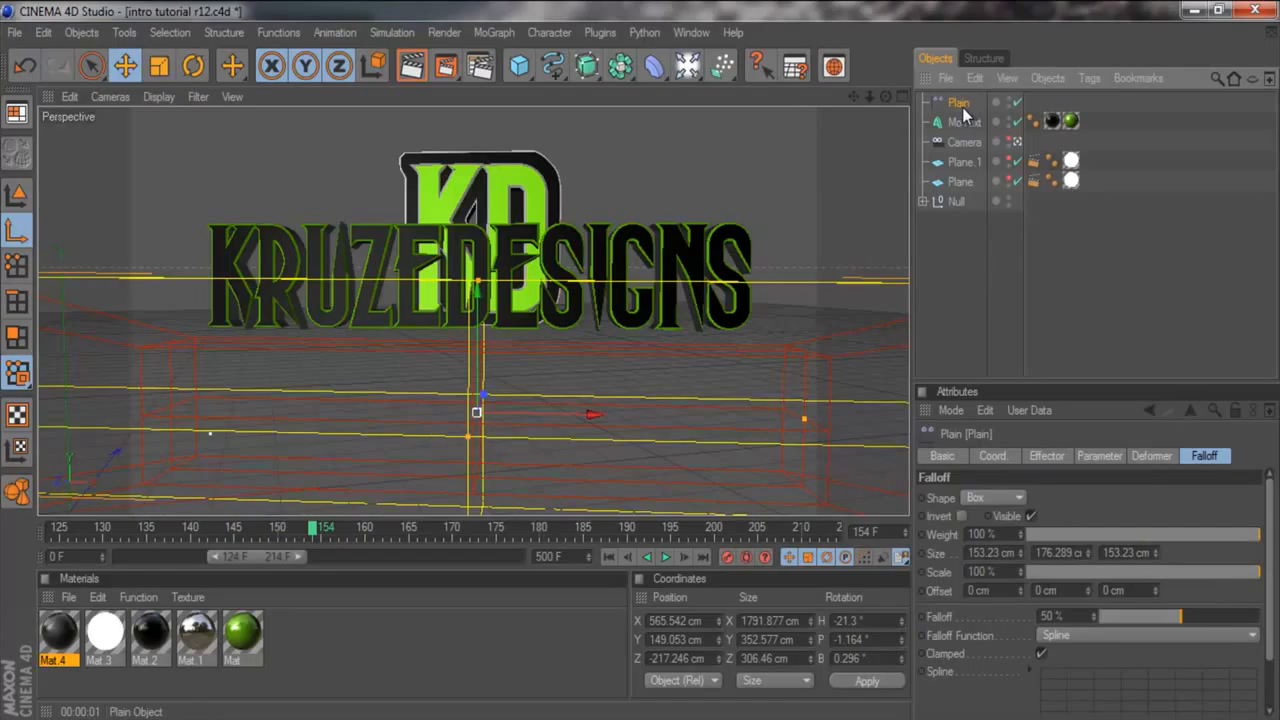
pyautogui.click(1045, 456)
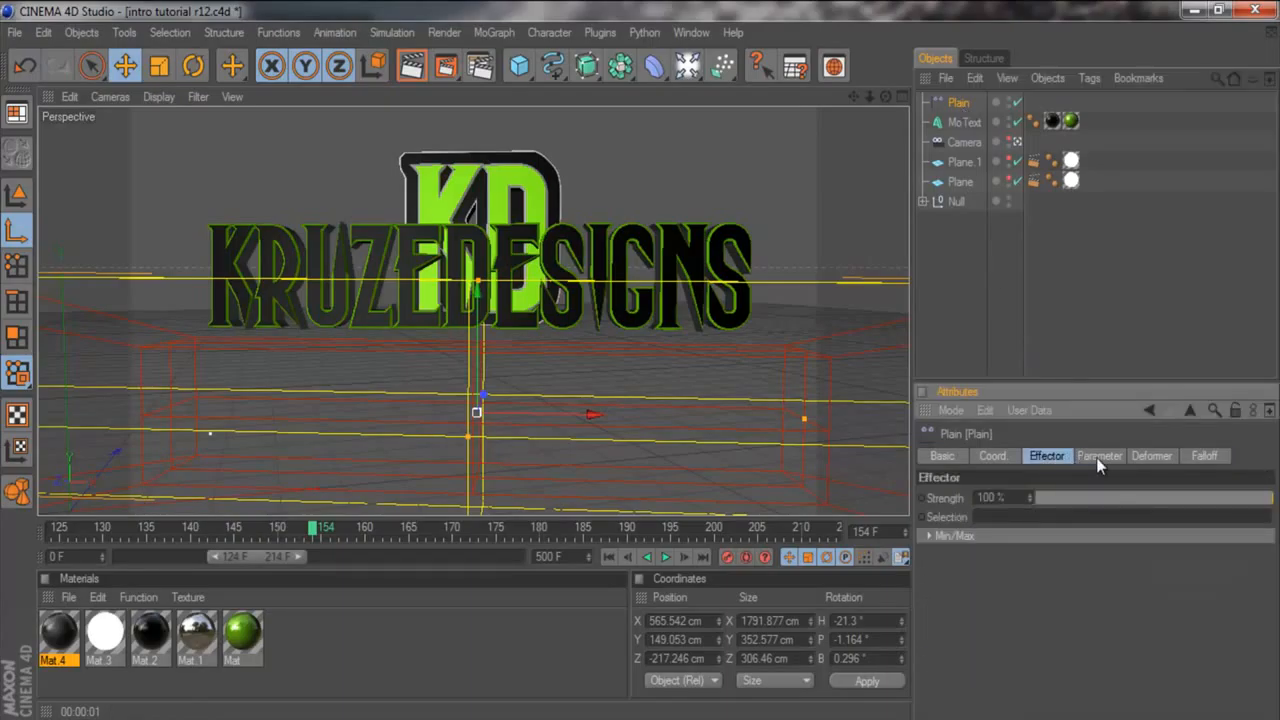
pyautogui.click(1098, 456)
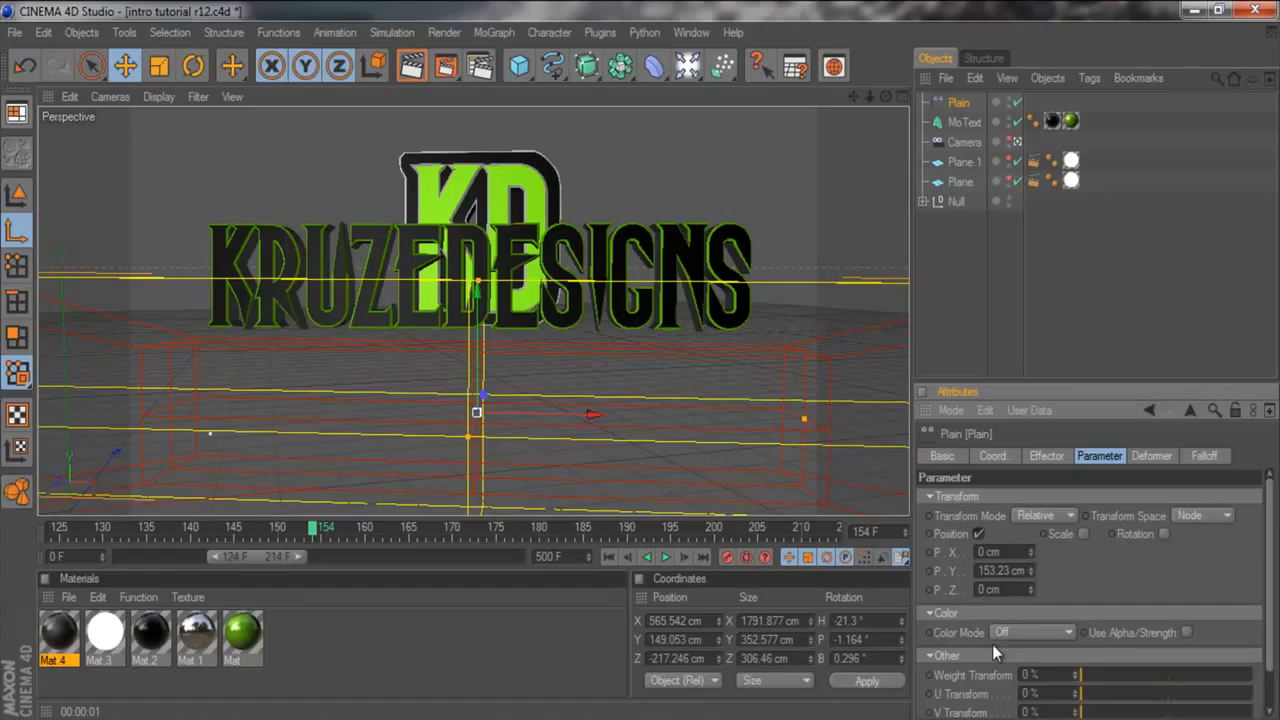
pyautogui.doubleClick(1025, 570)
pyautogui.write('0')
pyautogui.press('Return')
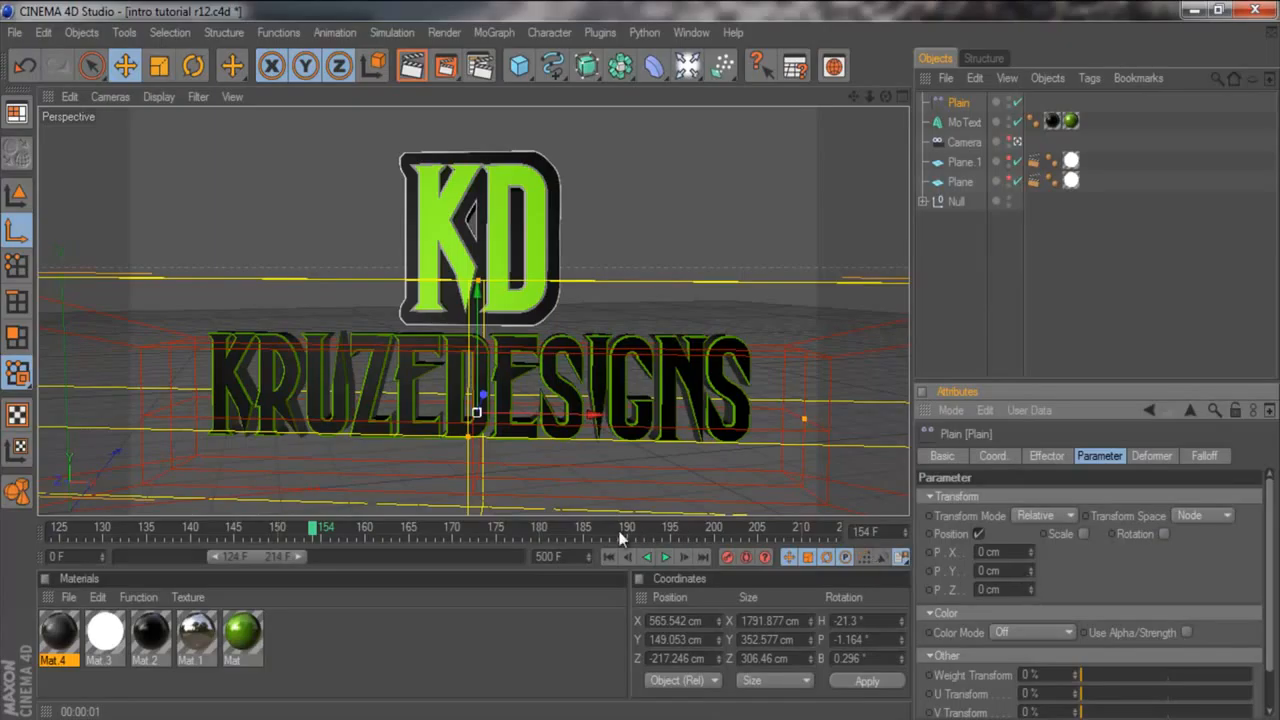
# At frame 135, set the Plain effector's Z position offset to -1027 cm to push the letters behind the camera.
pyautogui.moveTo(281, 548); pyautogui.dragTo(454, 589)
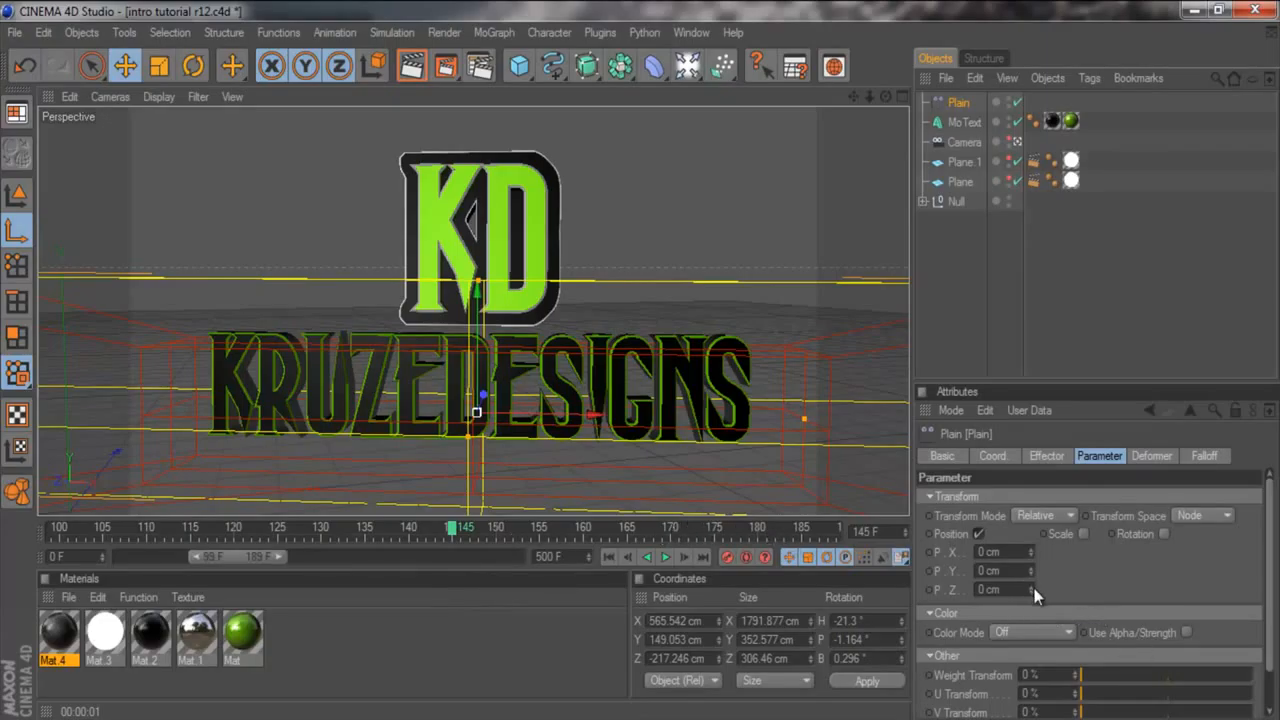
pyautogui.moveTo(452, 526); pyautogui.dragTo(332, 536)
pyautogui.moveTo(1032, 587); pyautogui.dragTo(1028, 652)
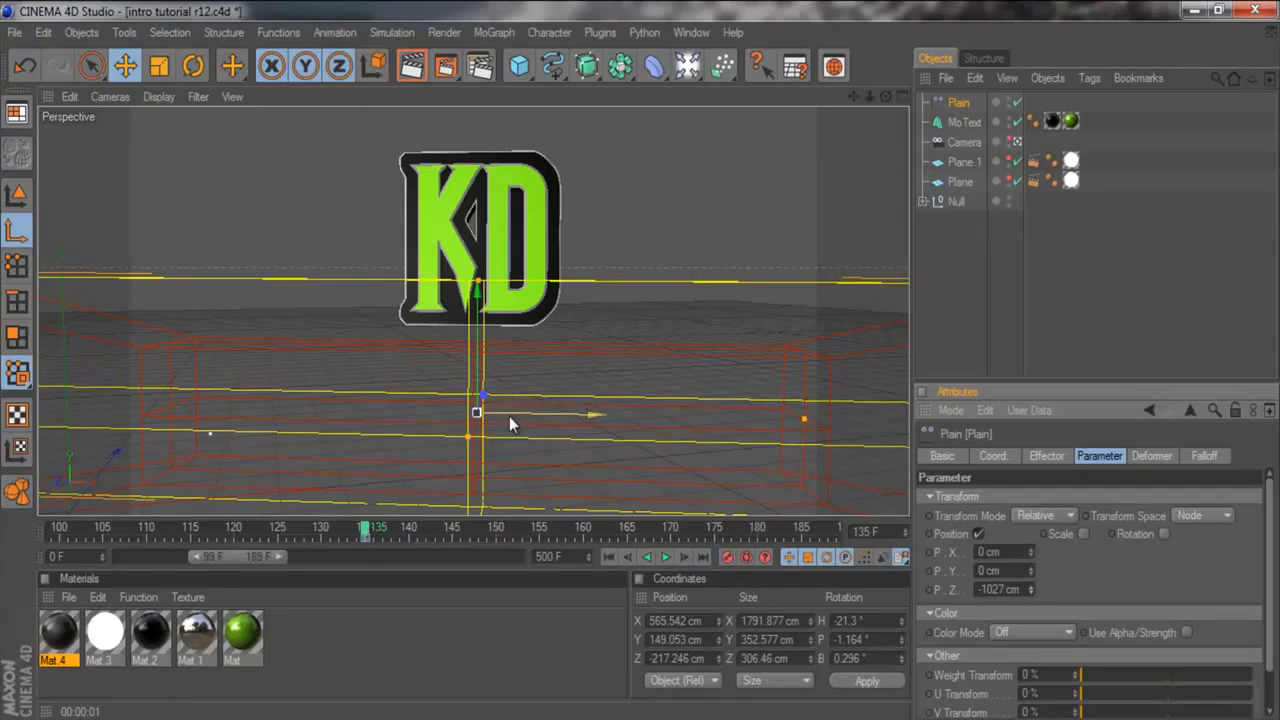
# Keyframe the Plain effector at frame 135, and at frame 170 about X 2083 cm, Y 141 cm and Z -809 cm.
pyautogui.moveTo(467, 527); pyautogui.dragTo(669, 552)
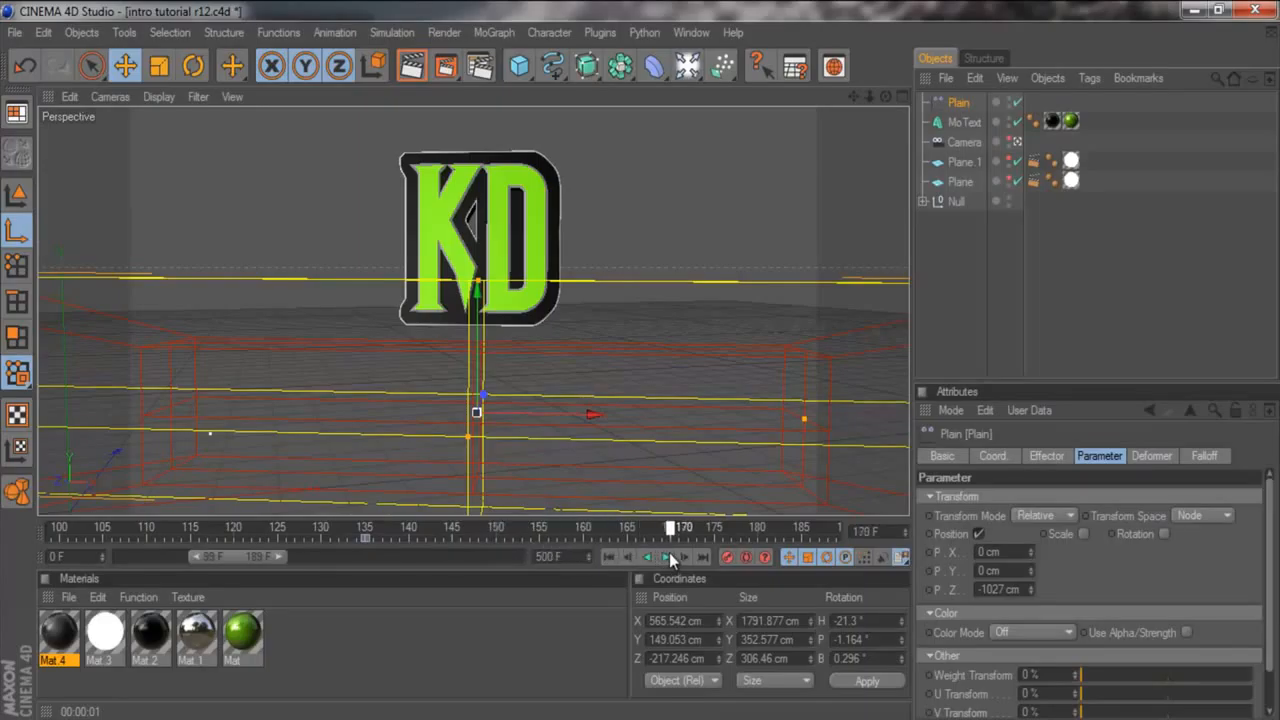
pyautogui.moveTo(576, 416); pyautogui.dragTo(676, 367)
pyautogui.click(728, 557)
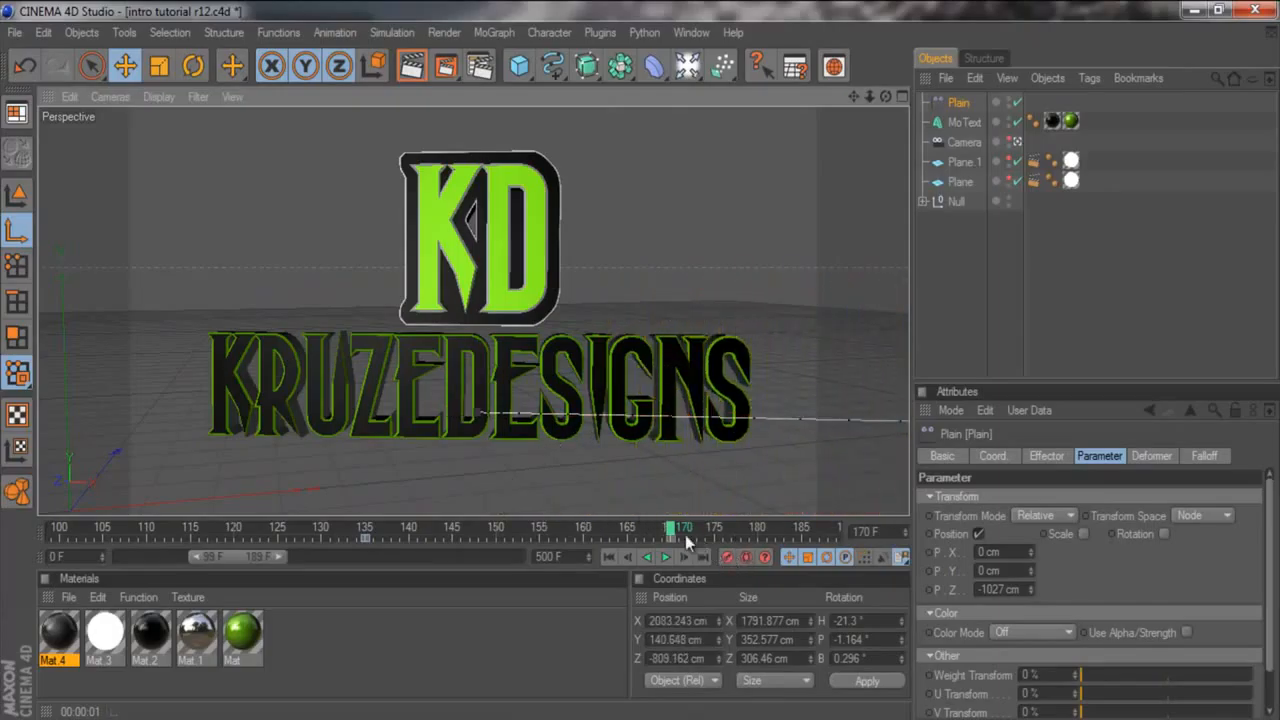
# Play back the letter animation and move the Plain effector's end keyframe to frame 185.
pyautogui.moveTo(670, 530); pyautogui.dragTo(283, 530)
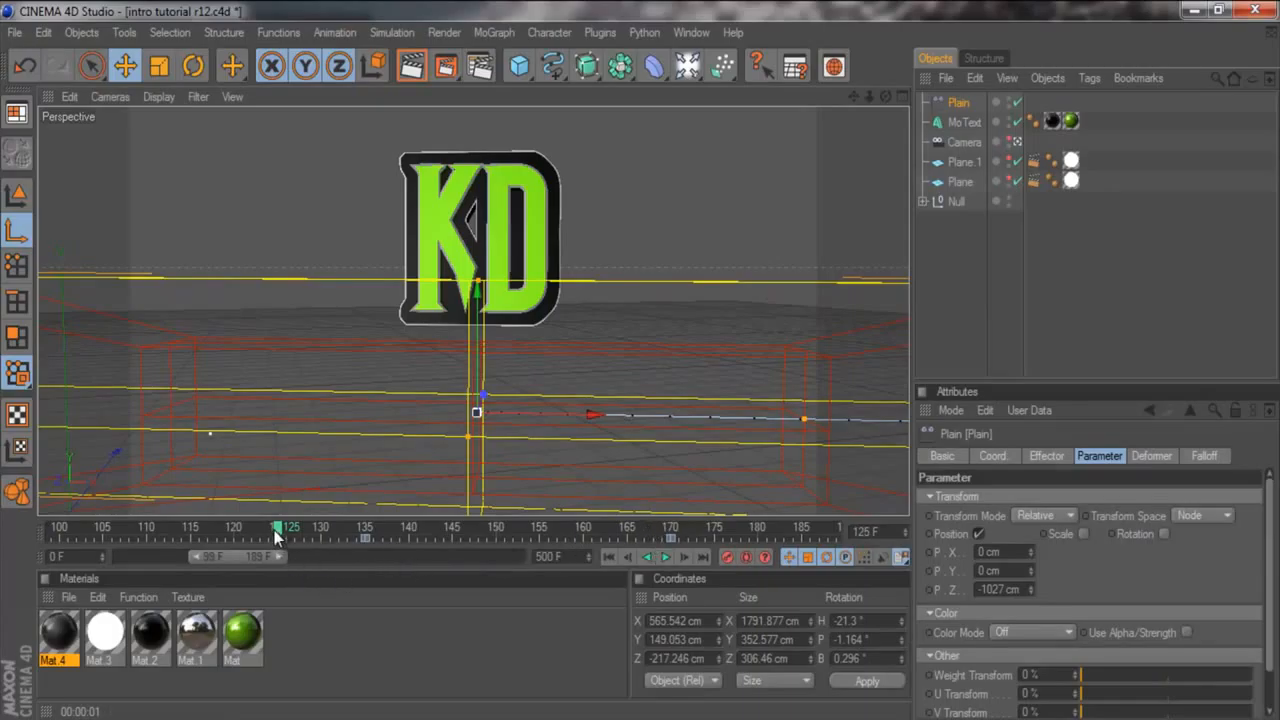
pyautogui.moveTo(283, 531); pyautogui.dragTo(3, 490)
pyautogui.click(667, 557)
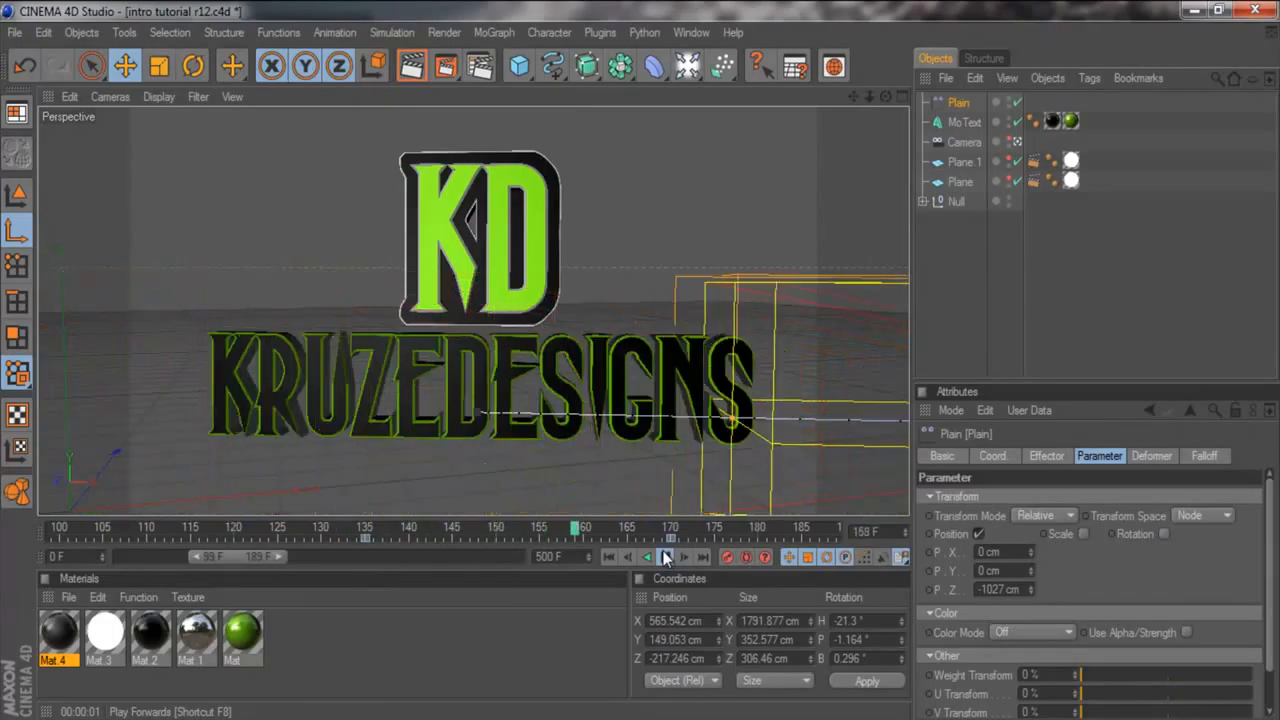
pyautogui.click(663, 554)
pyautogui.click(671, 537)
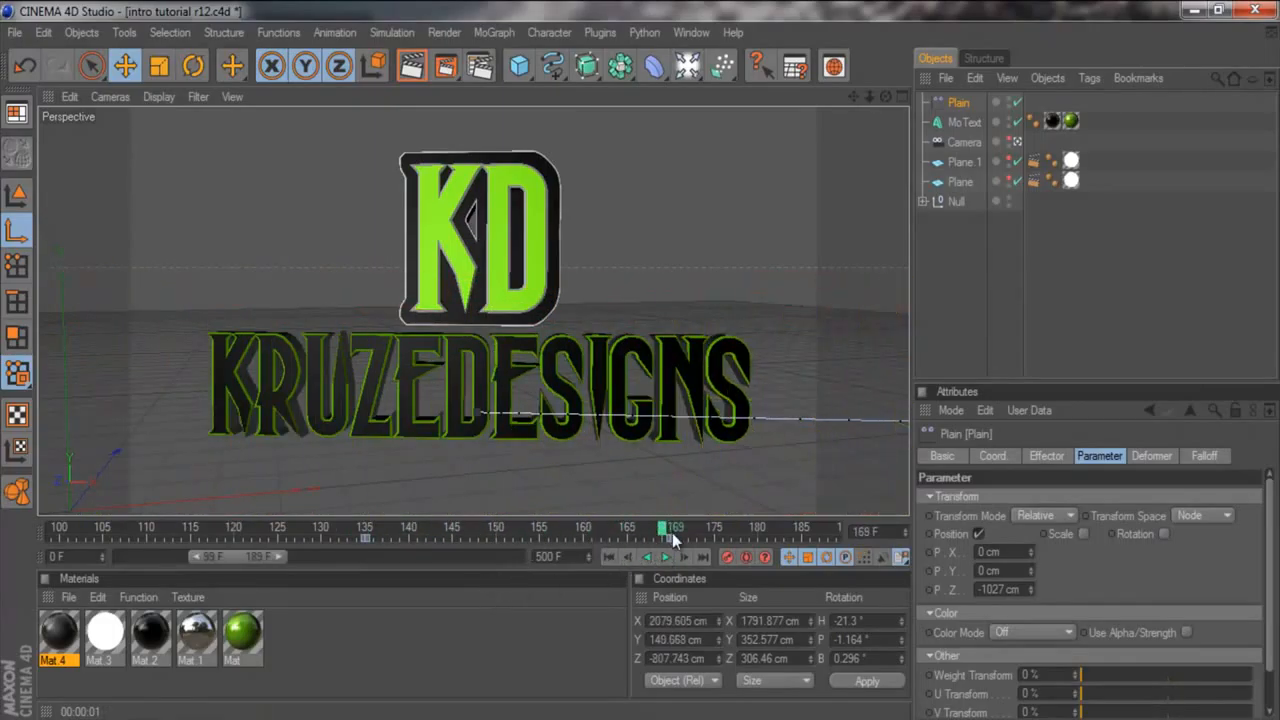
pyautogui.moveTo(672, 536); pyautogui.dragTo(802, 543)
# At frame 135, leave the camera view and enable the Plain effector's rotation with H 147°, P -105° and B -68°.
pyautogui.moveTo(658, 530); pyautogui.dragTo(364, 567)
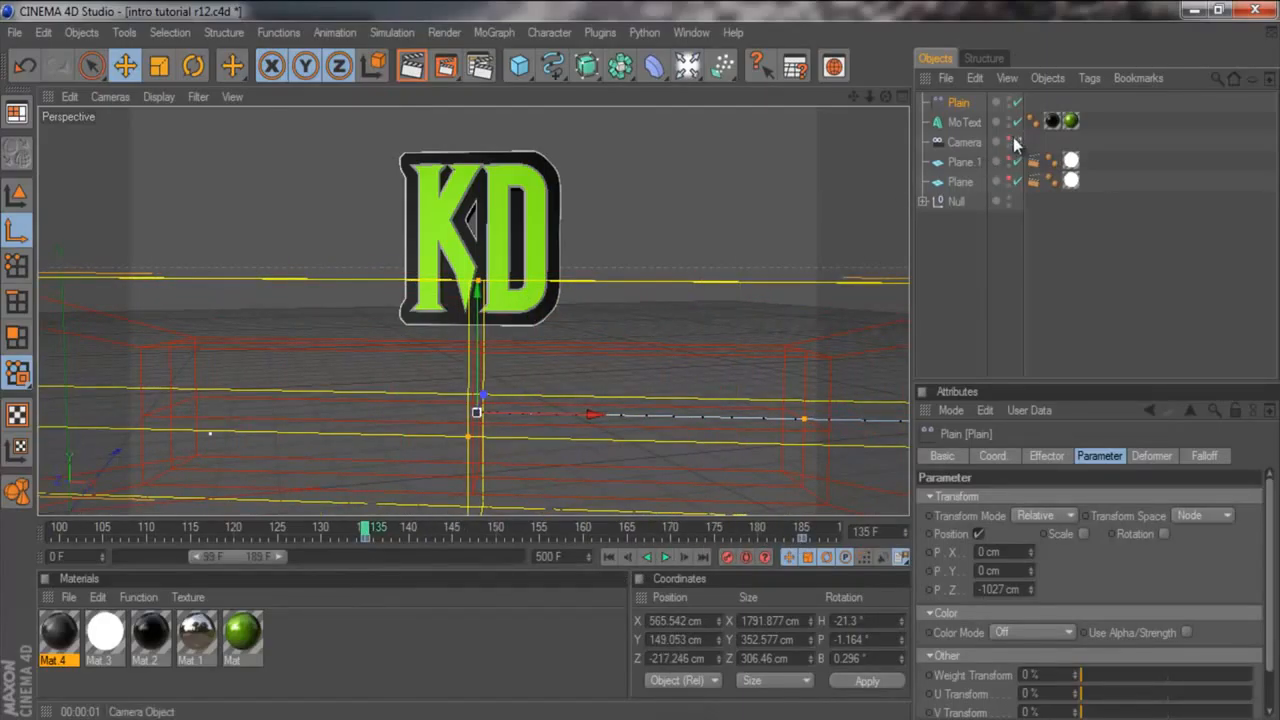
pyautogui.click(1014, 141)
pyautogui.moveTo(884, 96); pyautogui.dragTo(861, 244)
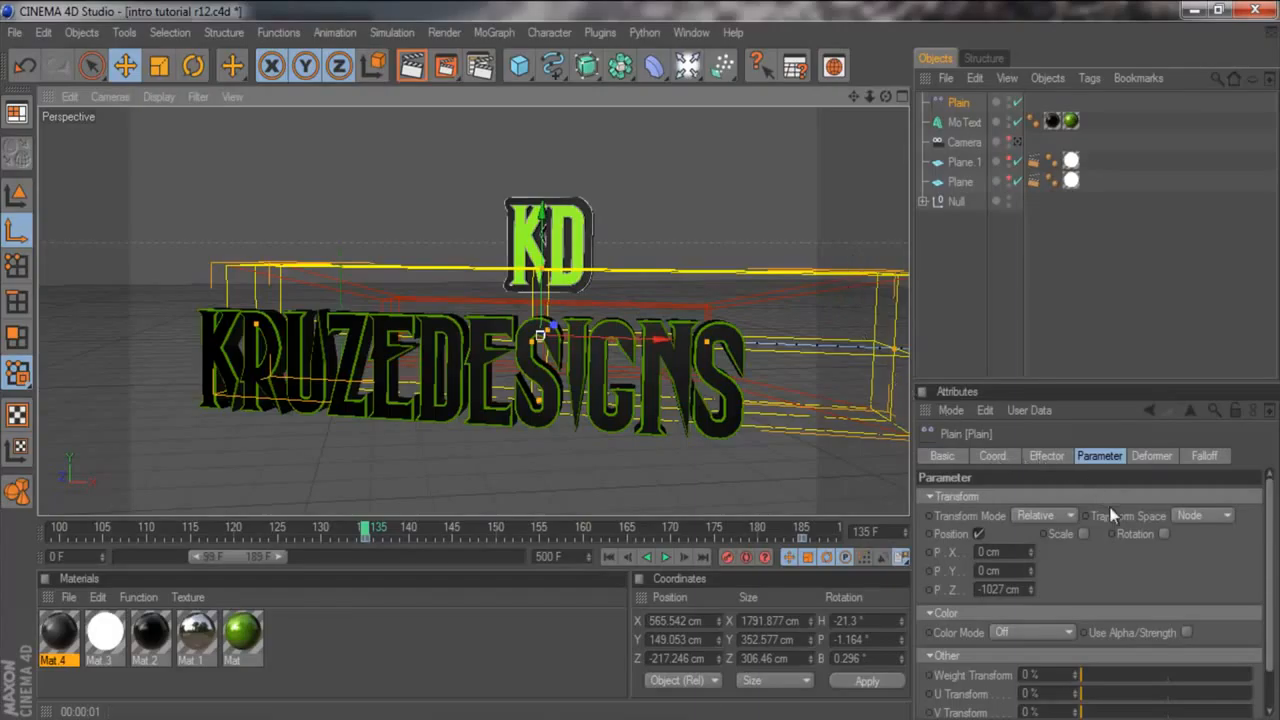
pyautogui.click(1163, 534)
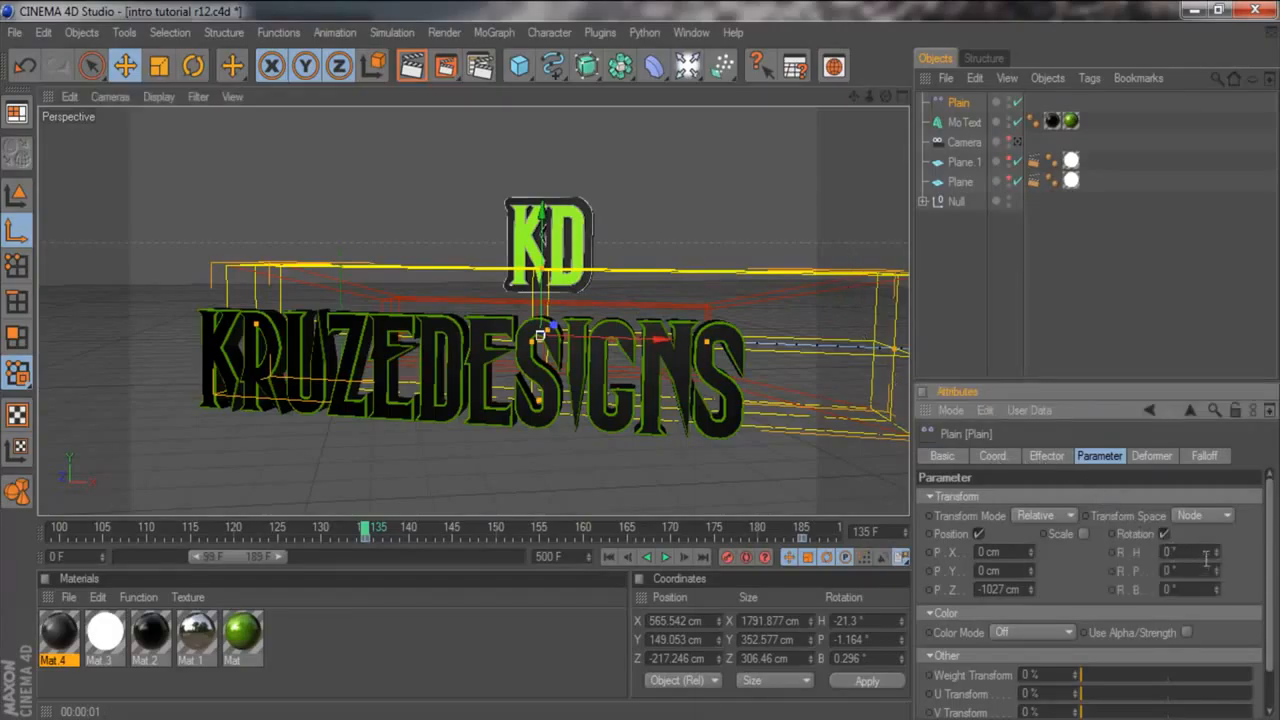
pyautogui.click(1218, 548)
pyautogui.moveTo(1219, 550); pyautogui.dragTo(1214, 606)
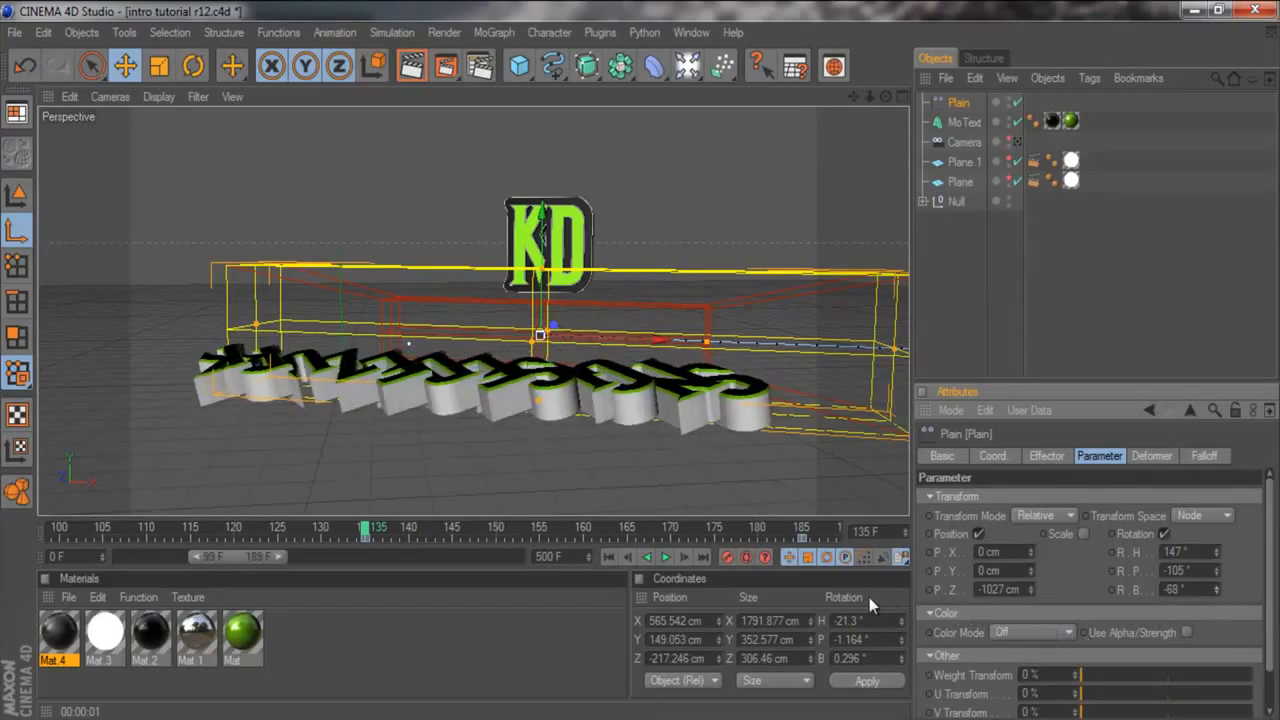
# Play back the rotating letters, first in the free view and again through the camera from frame 99.
pyautogui.click(665, 558)
pyautogui.click(665, 558)
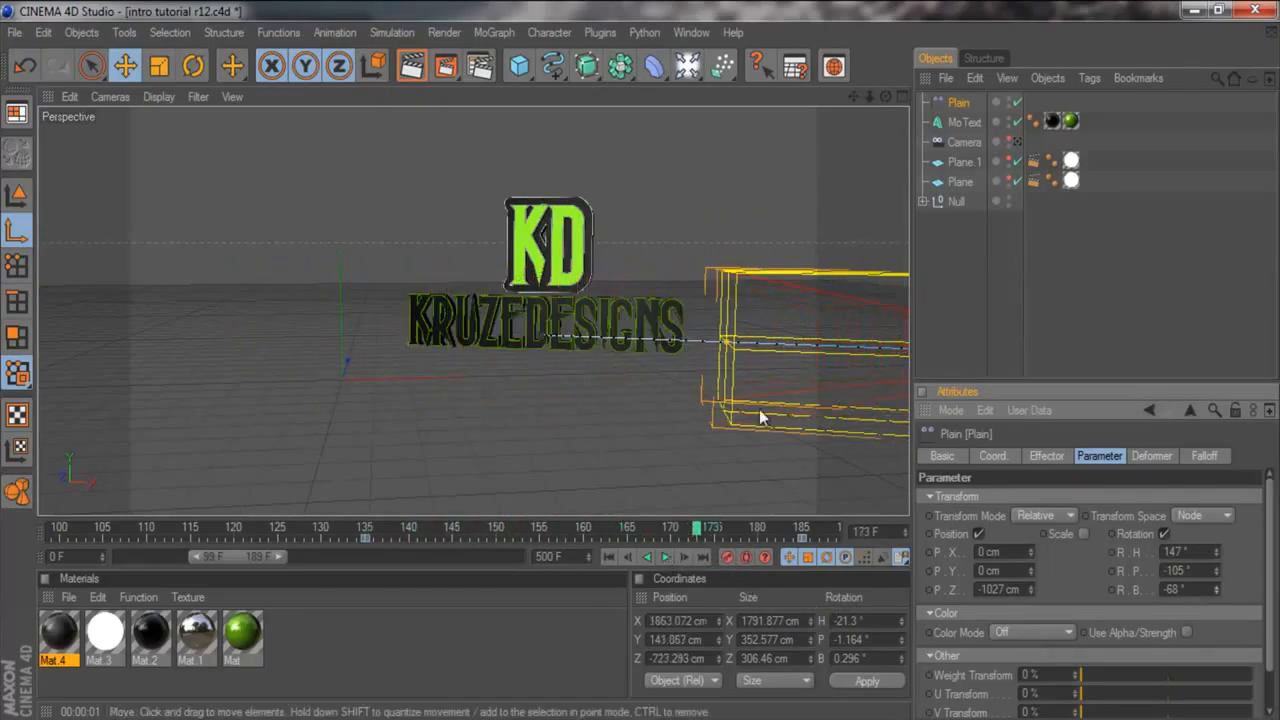
pyautogui.click(1017, 142)
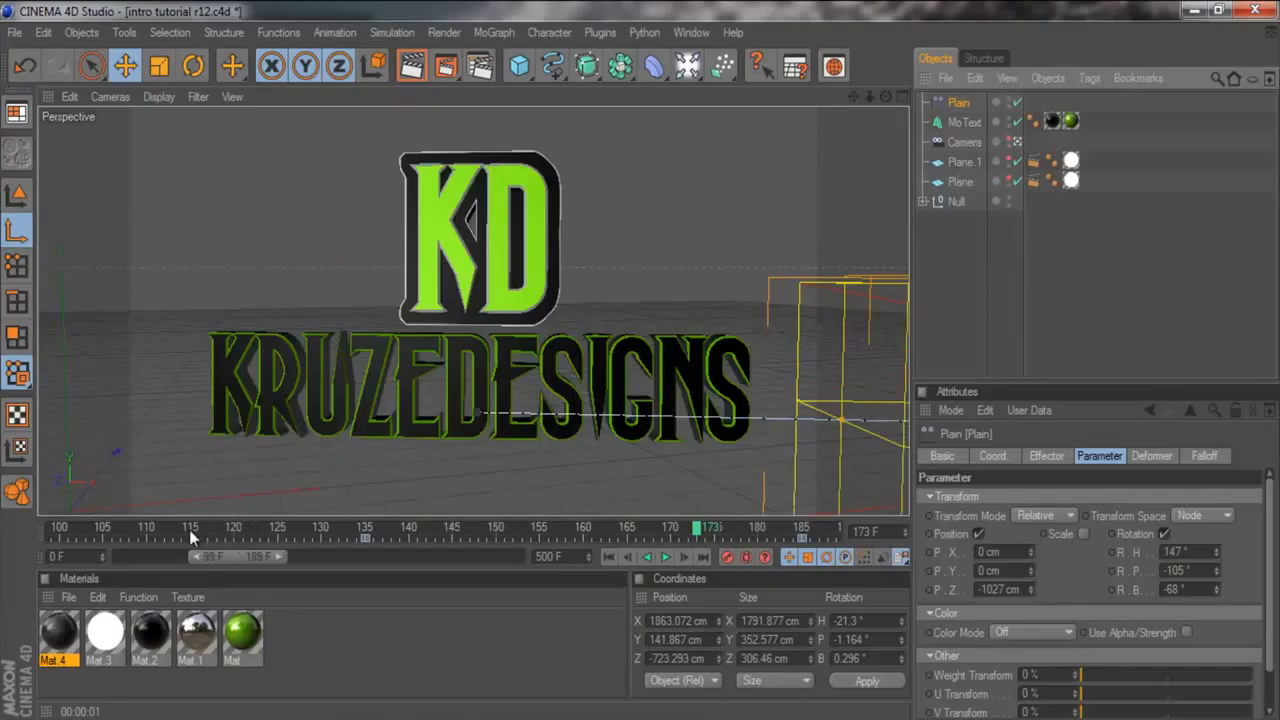
pyautogui.click(54, 530)
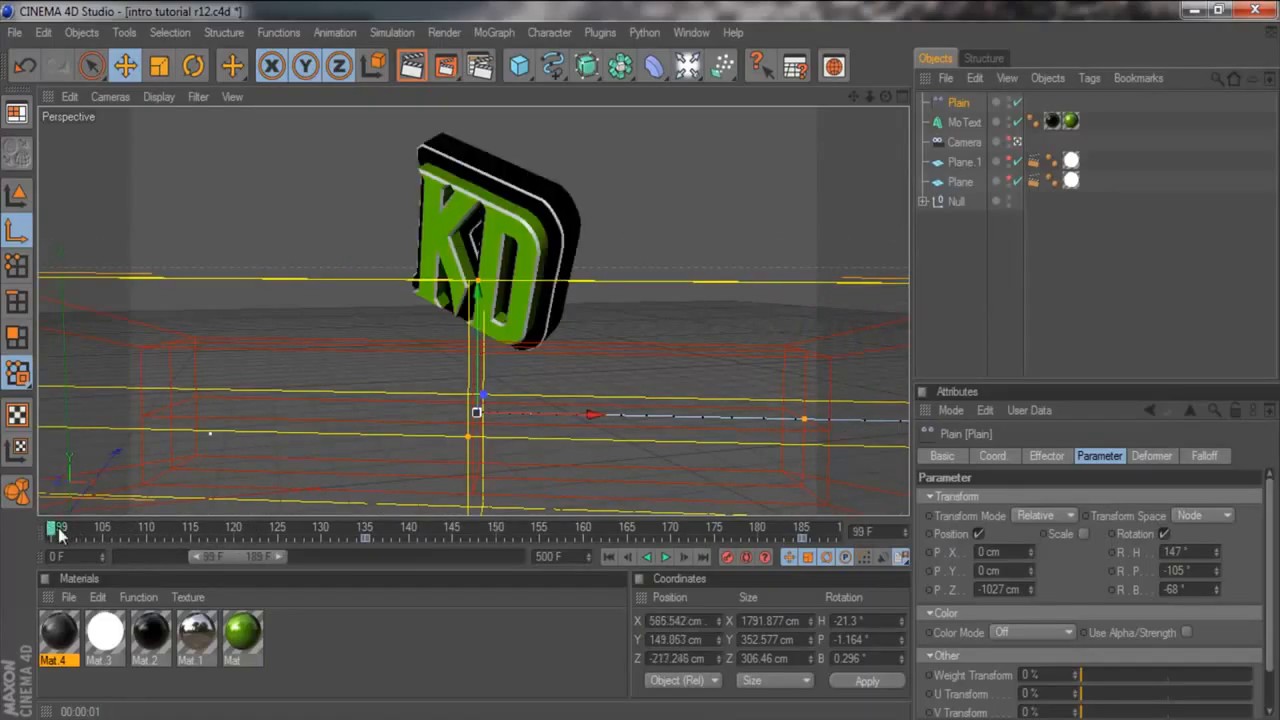
pyautogui.click(666, 558)
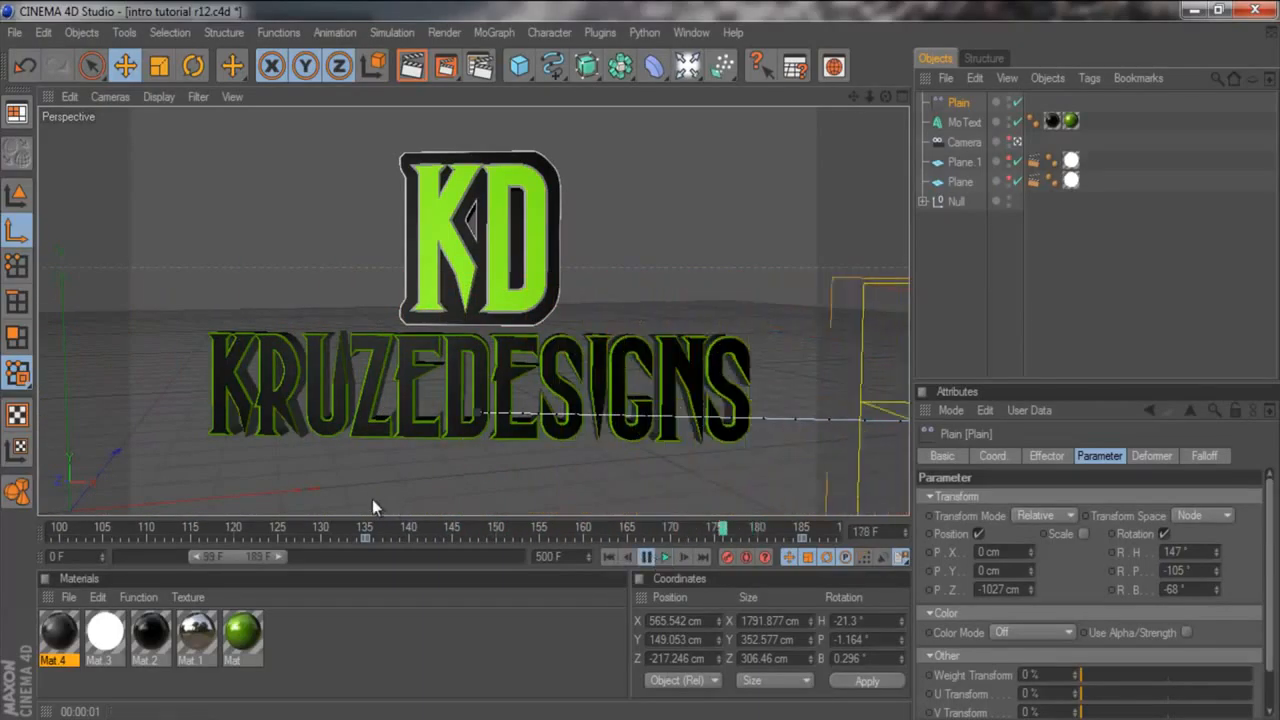
pyautogui.click(646, 557)
# Return to frame 135, leave the camera view and set the Plain effector's rotation to H 166° and P -247°.
pyautogui.click(372, 530)
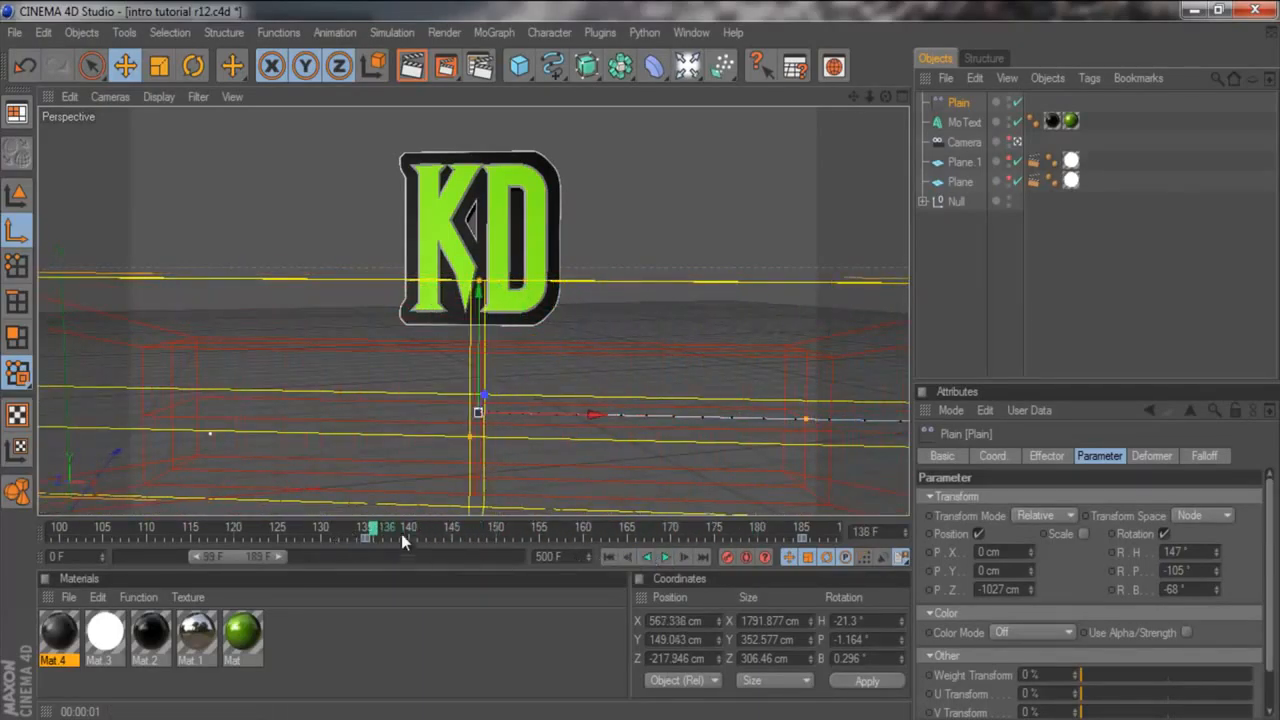
pyautogui.moveTo(376, 535)
pyautogui.mouseDown()
pyautogui.moveTo(670, 540)
pyautogui.moveTo(567, 548)
pyautogui.moveTo(506, 541)
pyautogui.moveTo(599, 538)
pyautogui.moveTo(480, 535)
pyautogui.moveTo(705, 538)
pyautogui.moveTo(366, 535)
pyautogui.mouseUp()
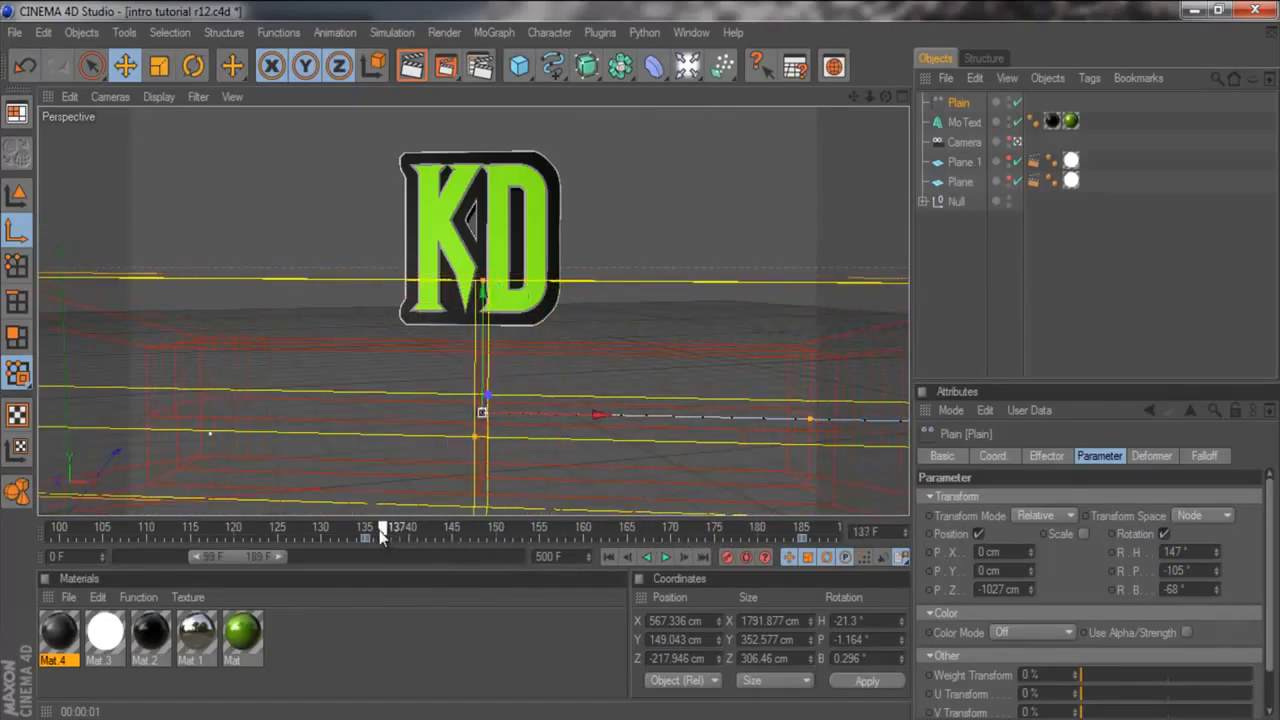
pyautogui.click(1017, 142)
pyautogui.moveTo(1216, 553); pyautogui.dragTo(1214, 590)
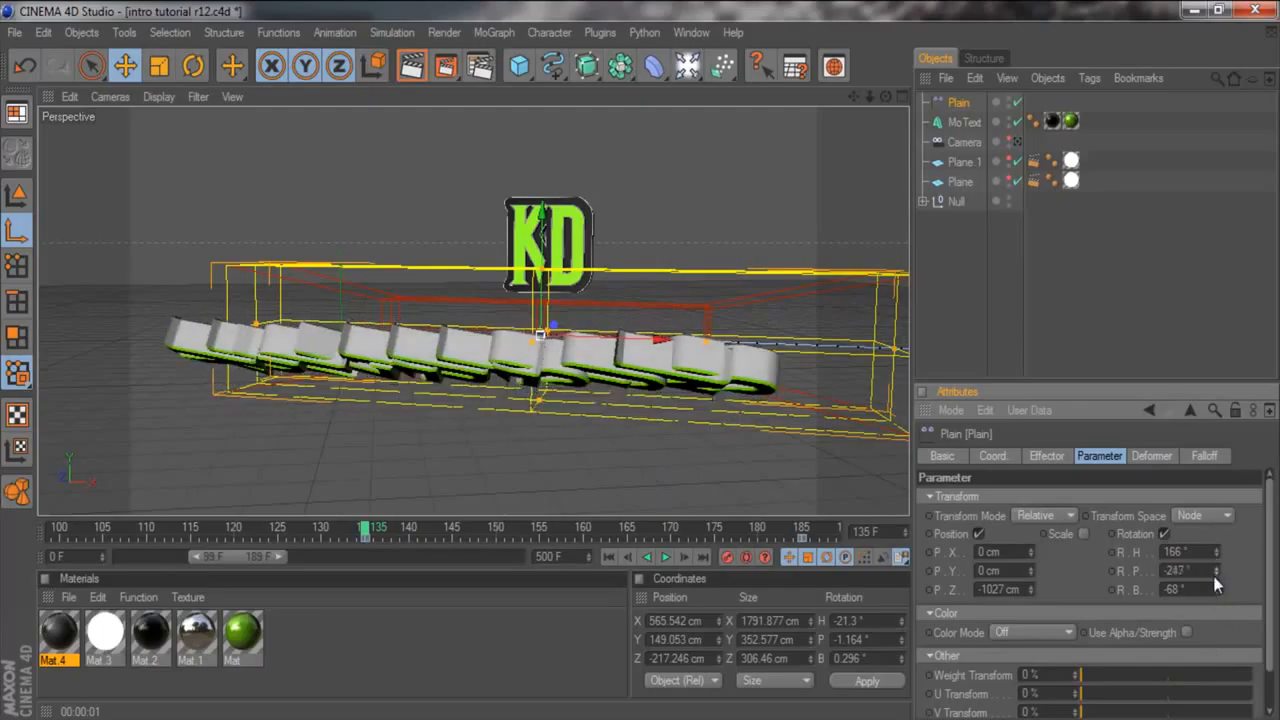
# Play back the tumbling letters, replay them through the camera, and preview the render at frame 180.
pyautogui.click(667, 557)
pyautogui.click(667, 557)
pyautogui.click(1017, 142)
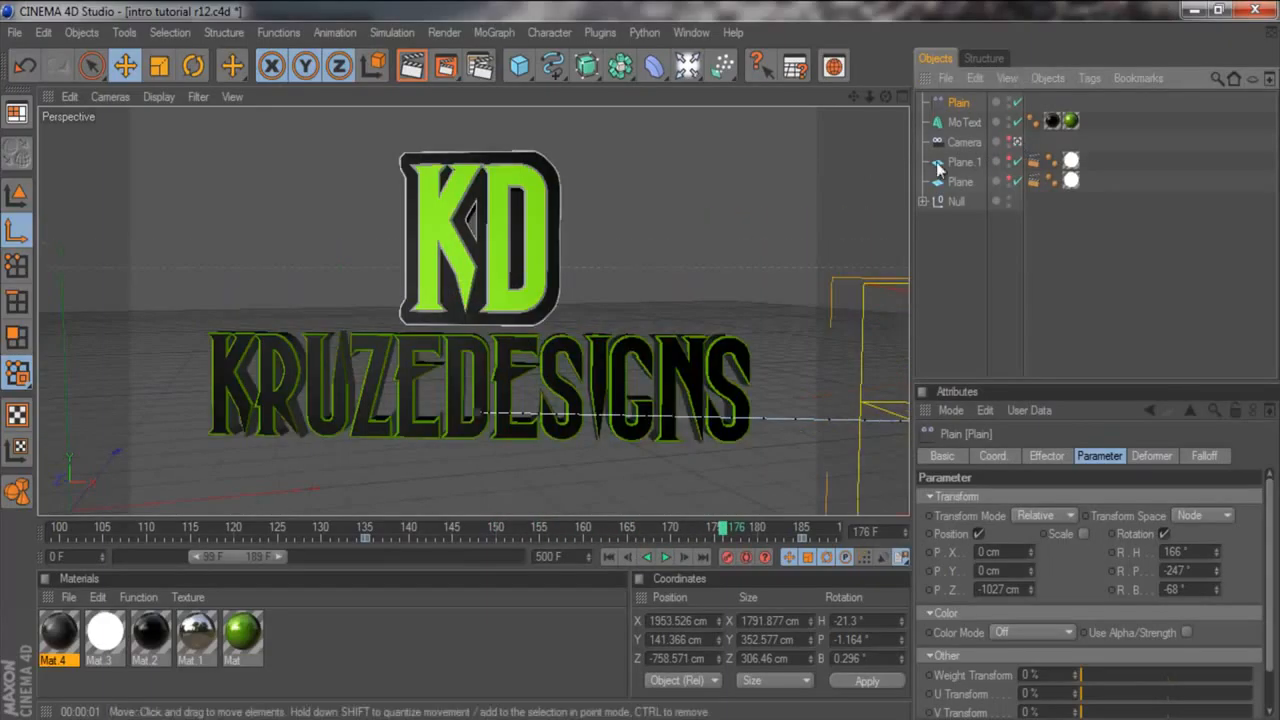
pyautogui.click(272, 530)
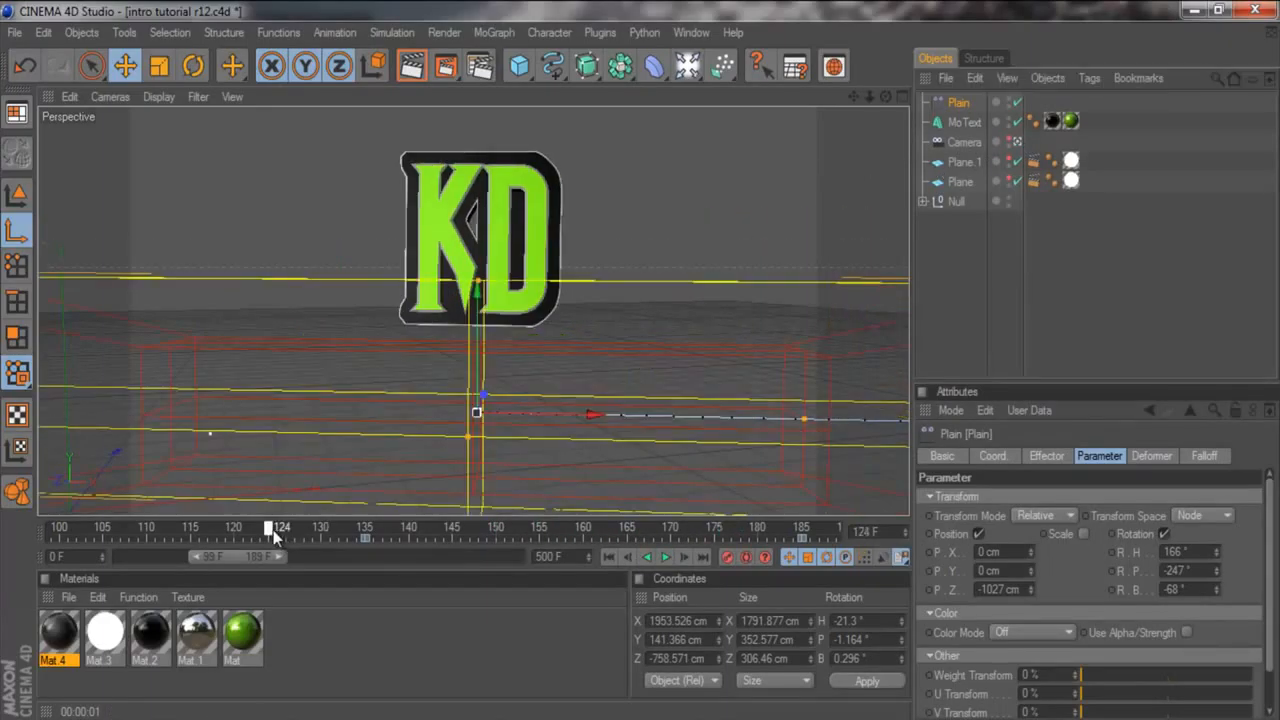
pyautogui.click(669, 558)
pyautogui.click(669, 558)
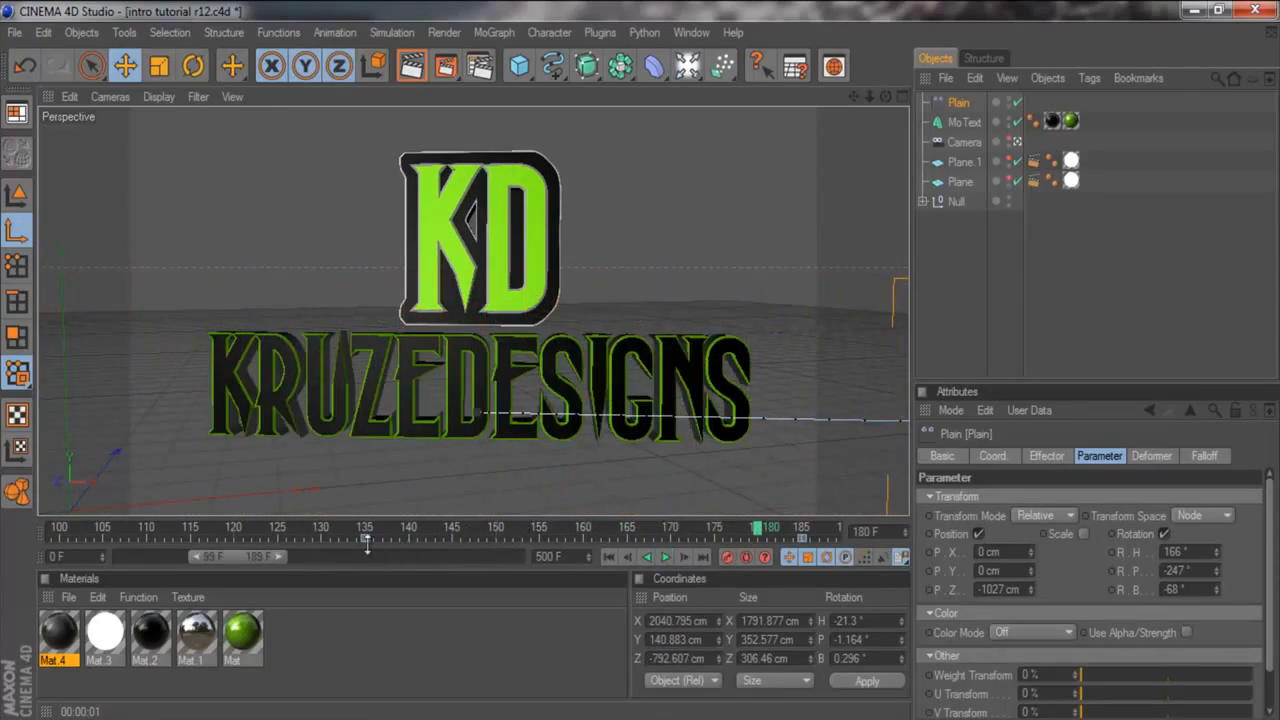
pyautogui.click(293, 537)
pyautogui.click(663, 557)
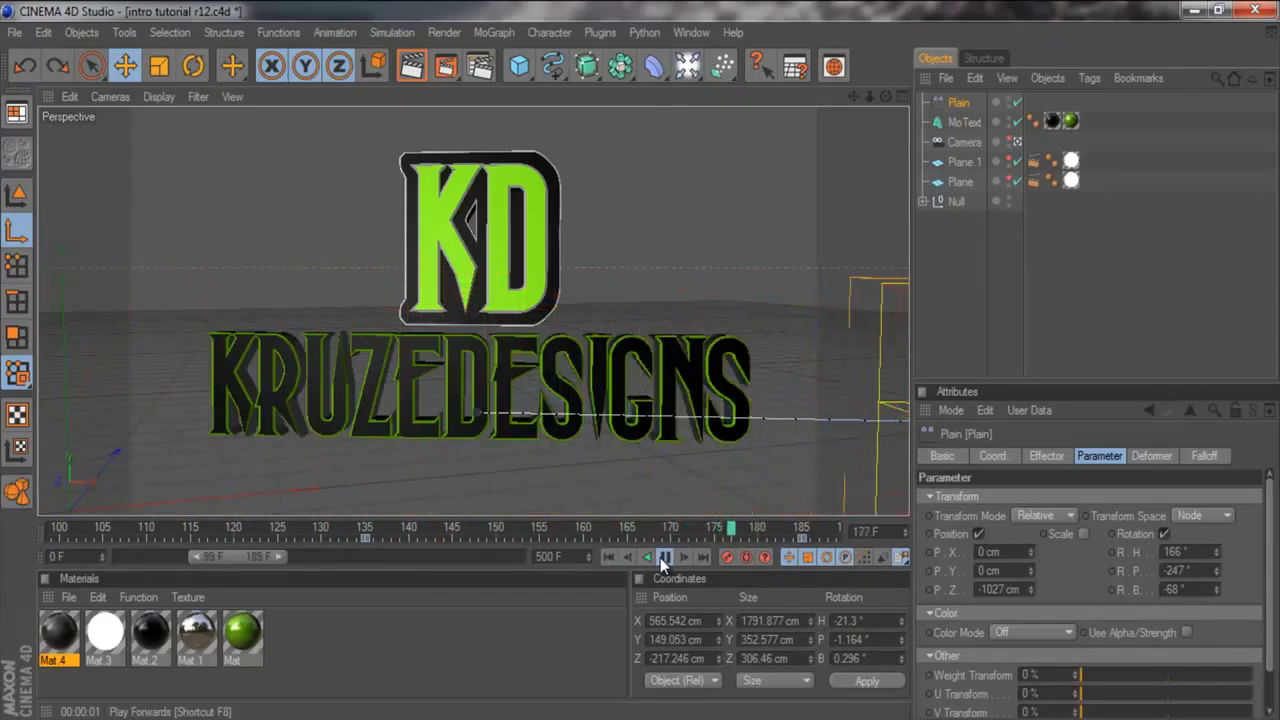
pyautogui.click(412, 66)
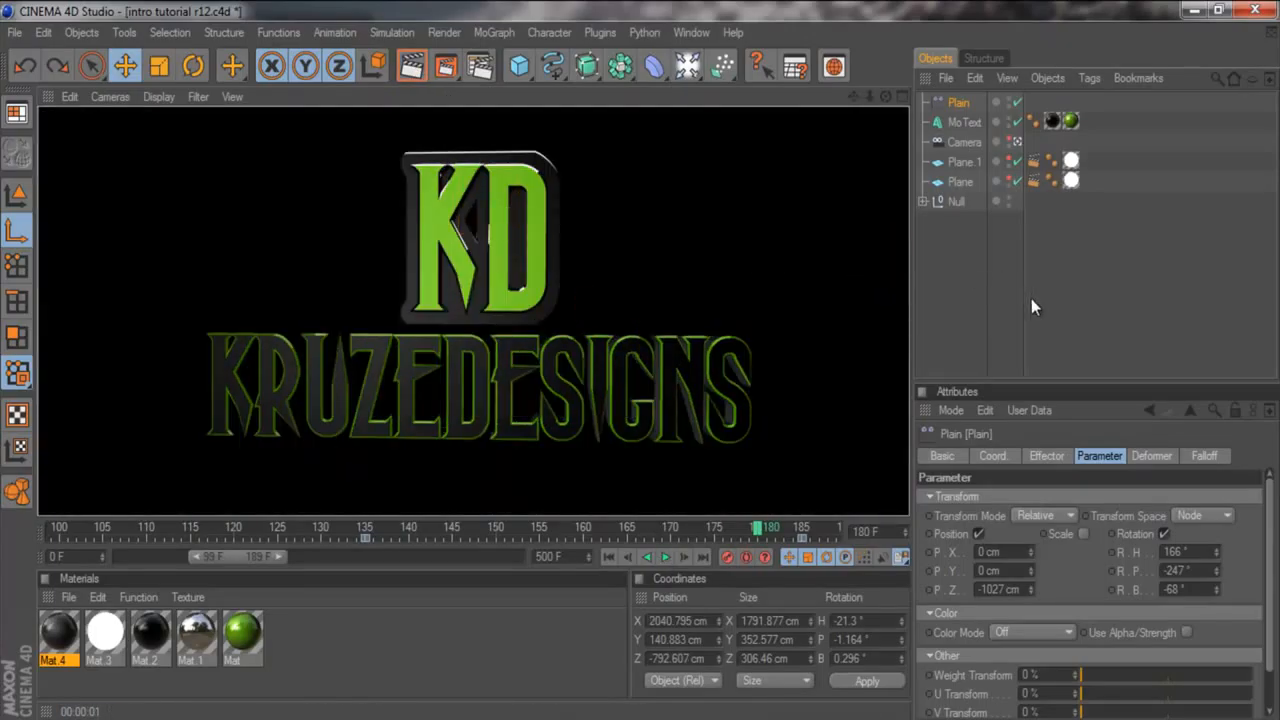
pyautogui.click(960, 122)
pyautogui.click(1082, 242)
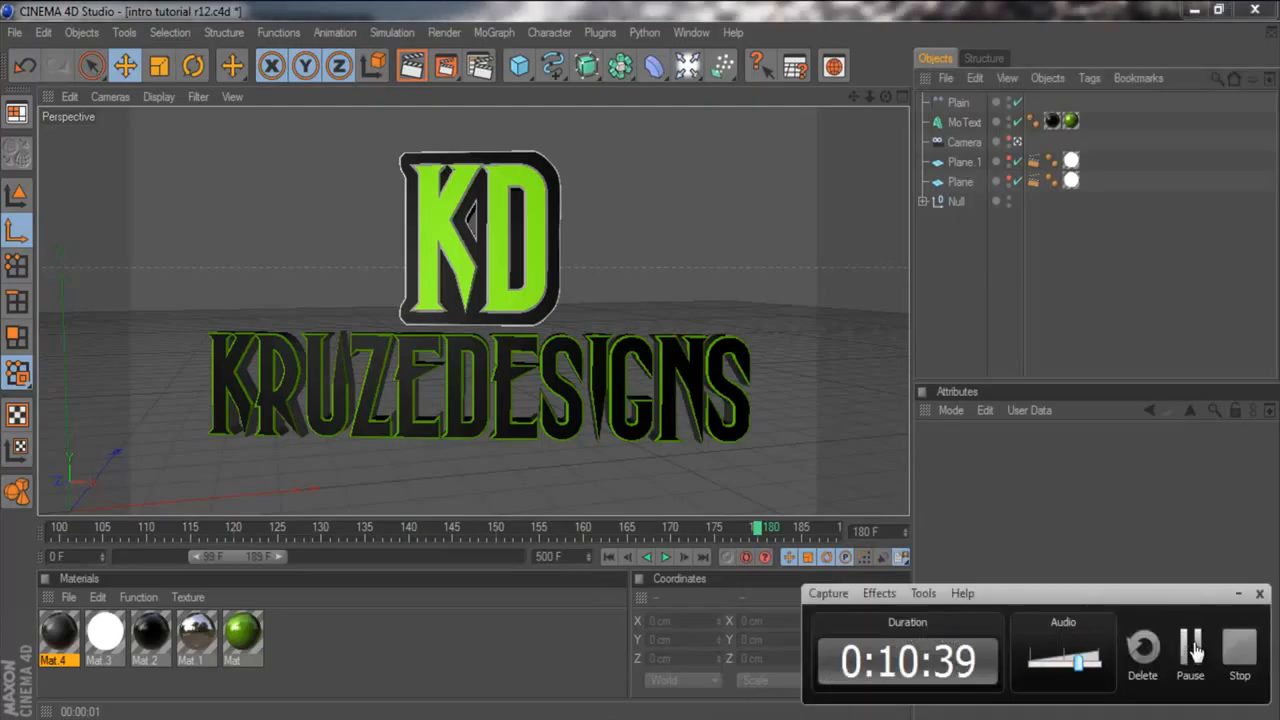
pyautogui.click(1190, 652)
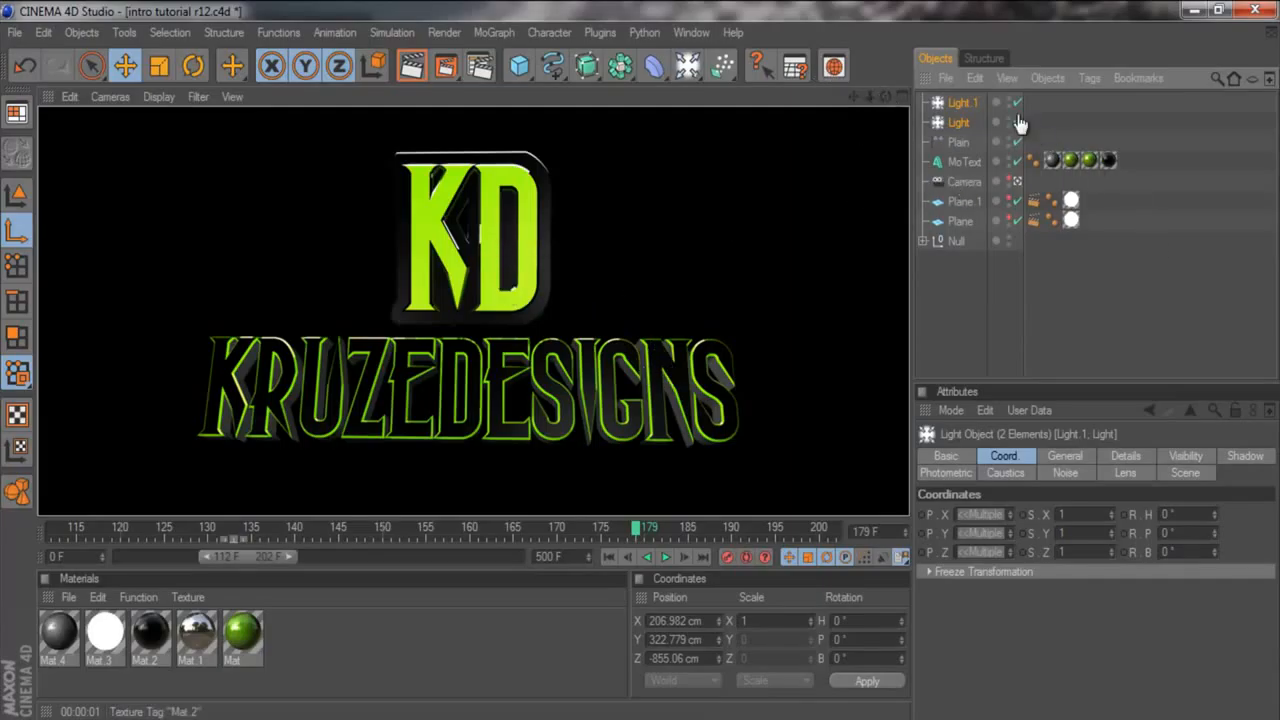
# Leave the camera view and examine where the two lights stand in front of the KruzeDesigns text.
pyautogui.click(420, 470)
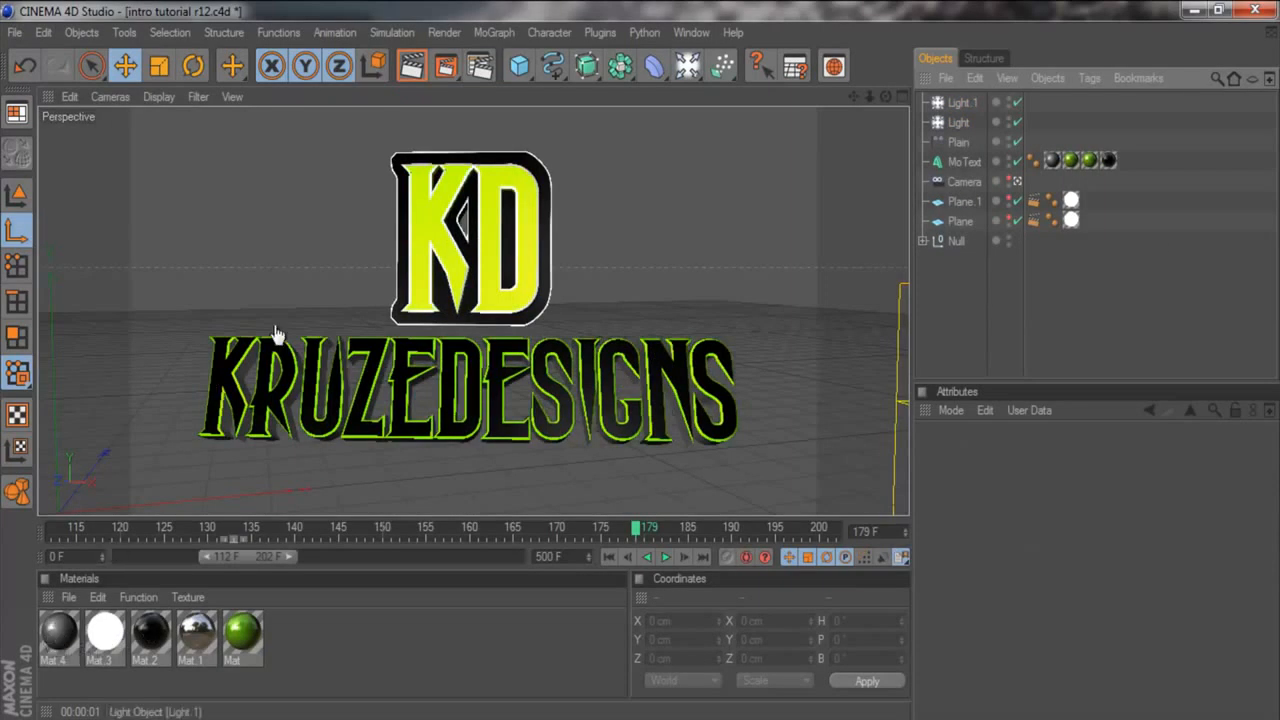
pyautogui.keyDown('alt'); pyautogui.moveTo(471, 220); pyautogui.dragTo(358, 257); pyautogui.keyUp('alt')
pyautogui.click(446, 318)
pyautogui.moveTo(885, 96); pyautogui.dragTo(1076, 131)
pyautogui.moveTo(853, 96); pyautogui.dragTo(311, 366)
pyautogui.click(958, 122)
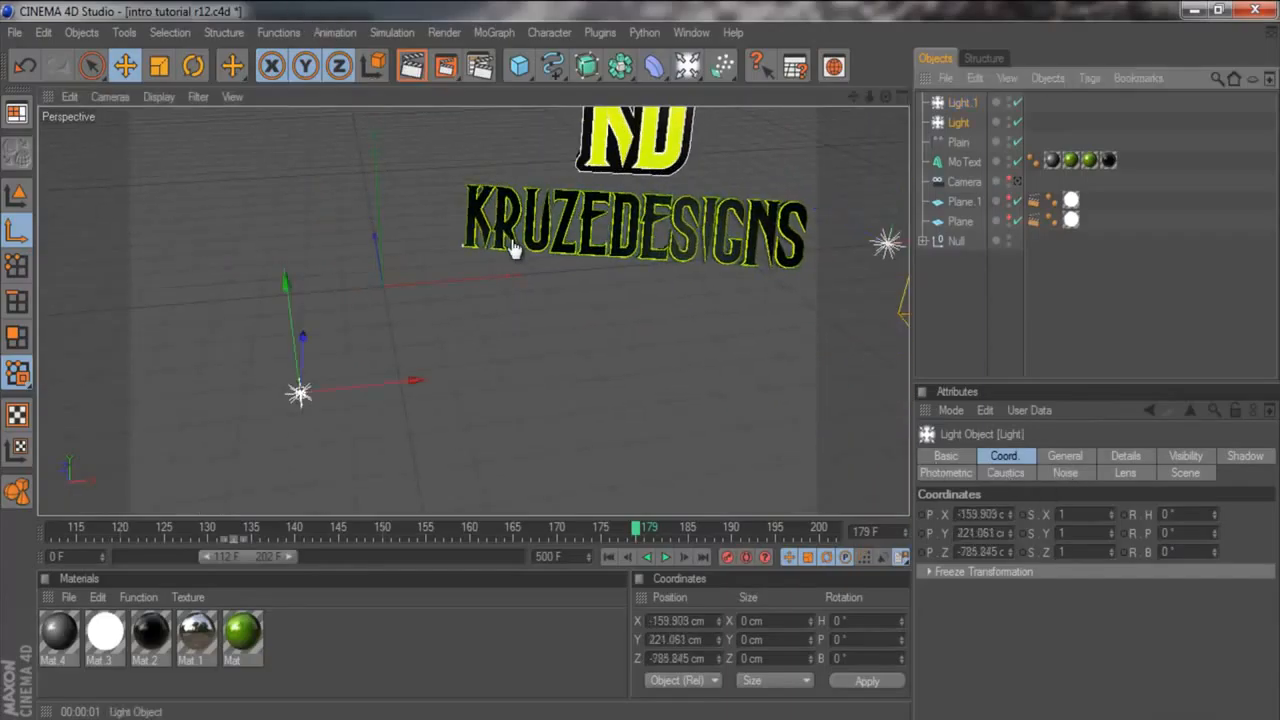
# Examine the selection assigned to each of the MoText's green and black texture tags.
pyautogui.moveTo(885, 96); pyautogui.dragTo(1106, 126)
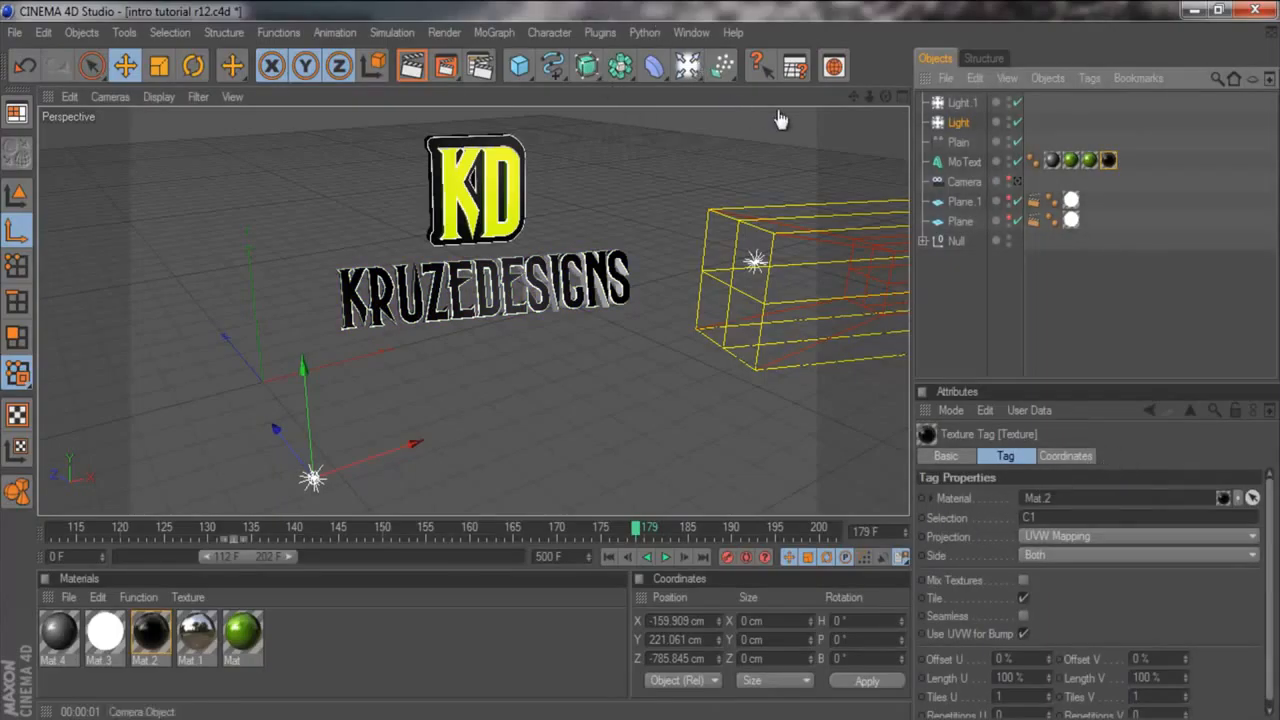
pyautogui.click(1089, 160)
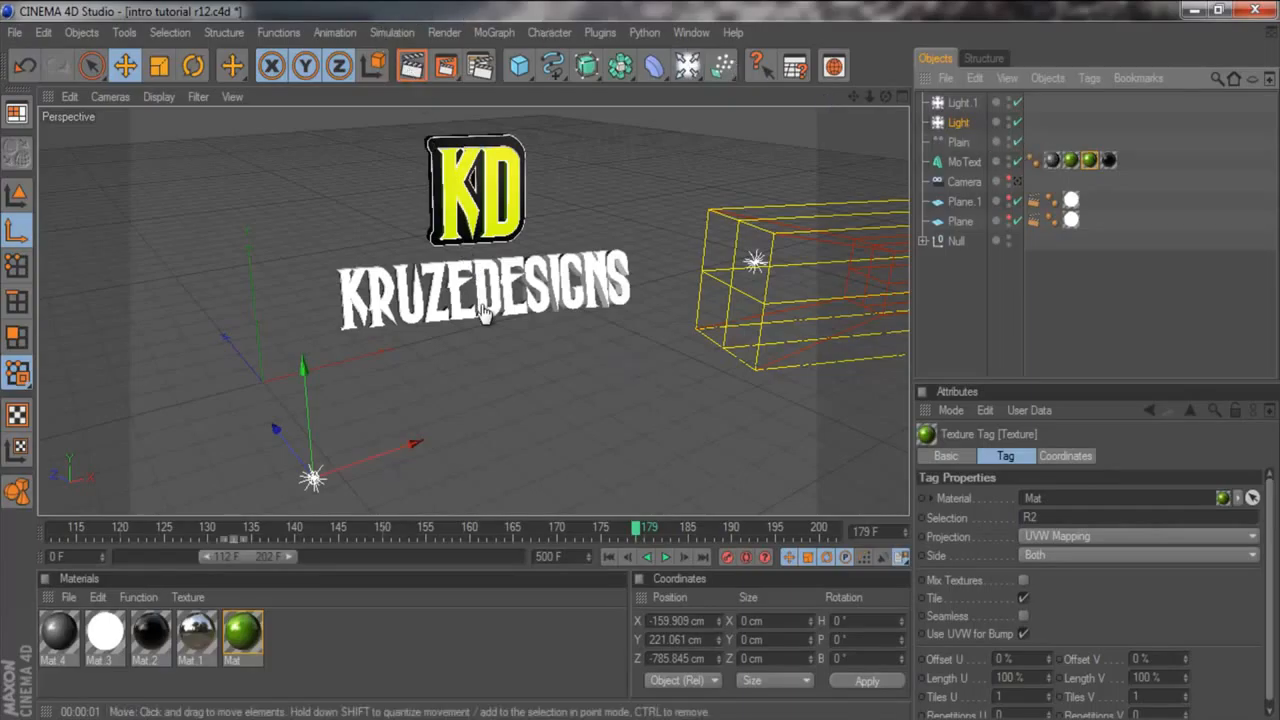
pyautogui.click(1070, 160)
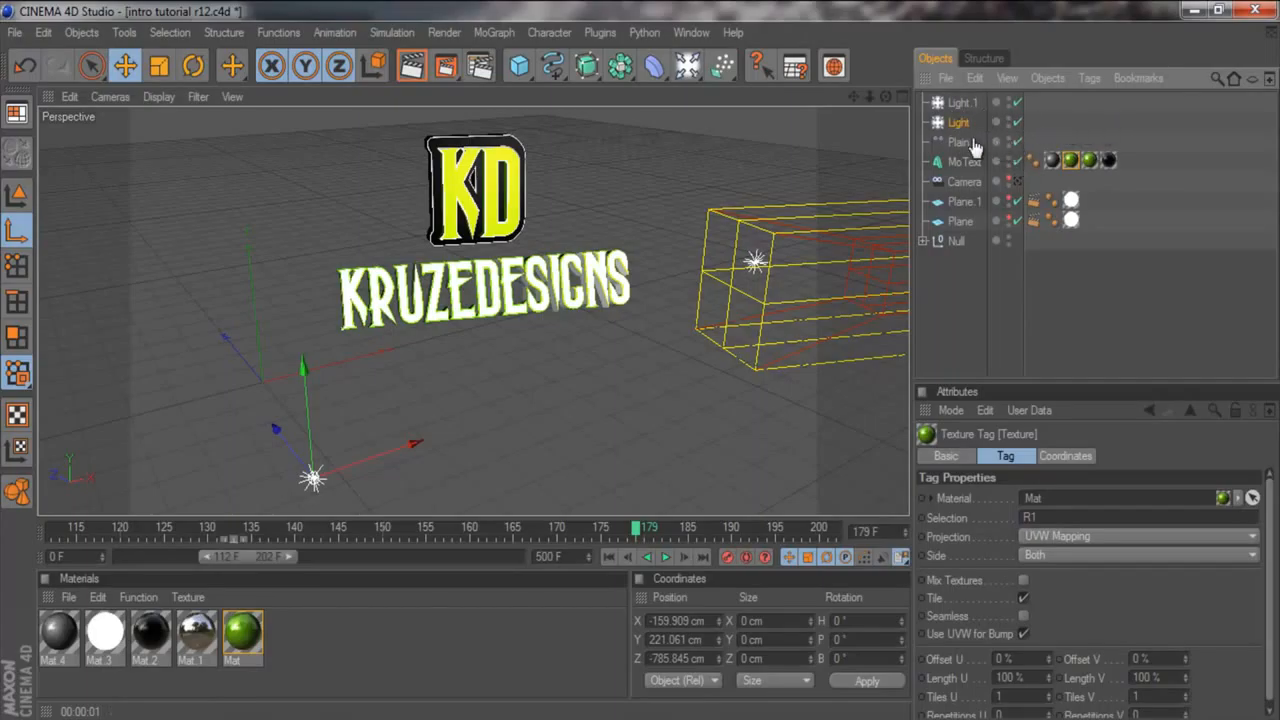
# Select the MoText's gray Mat.4 texture tag, look through the camera and preview the render at frame 179.
pyautogui.hotkey('ctrl', 'z')
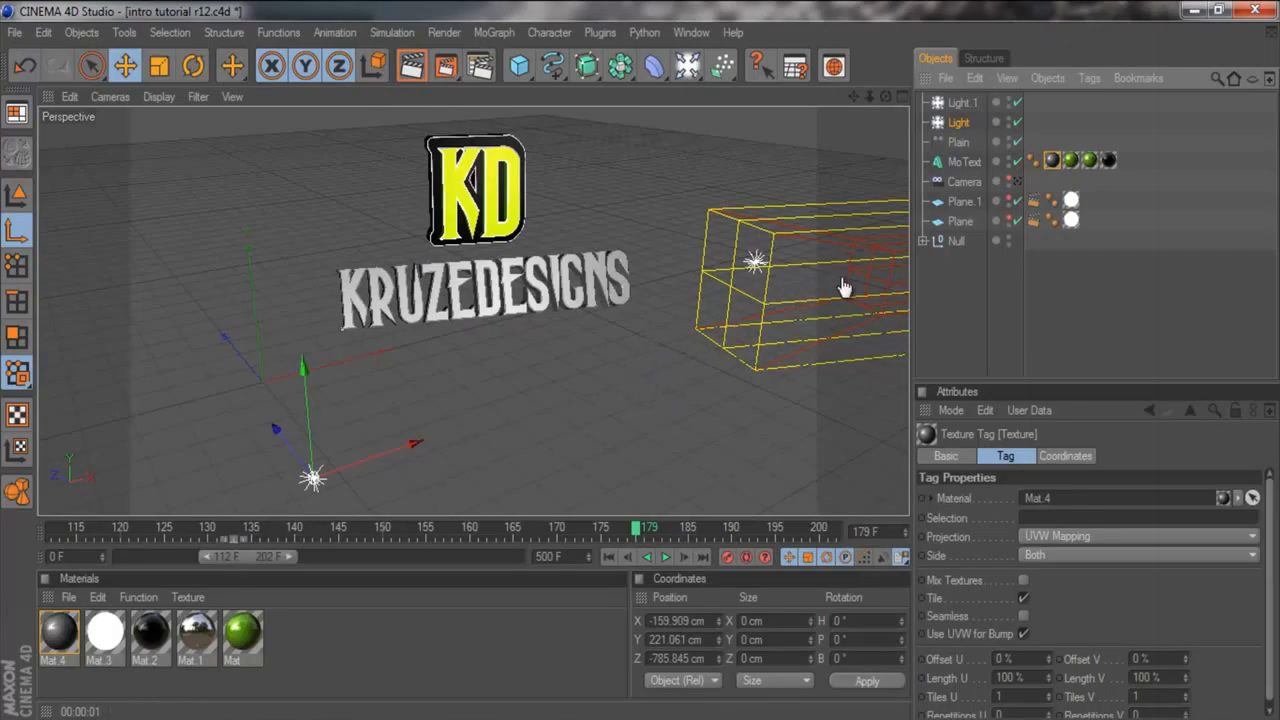
pyautogui.click(1015, 181)
pyautogui.hotkey('ctrl', 'r')
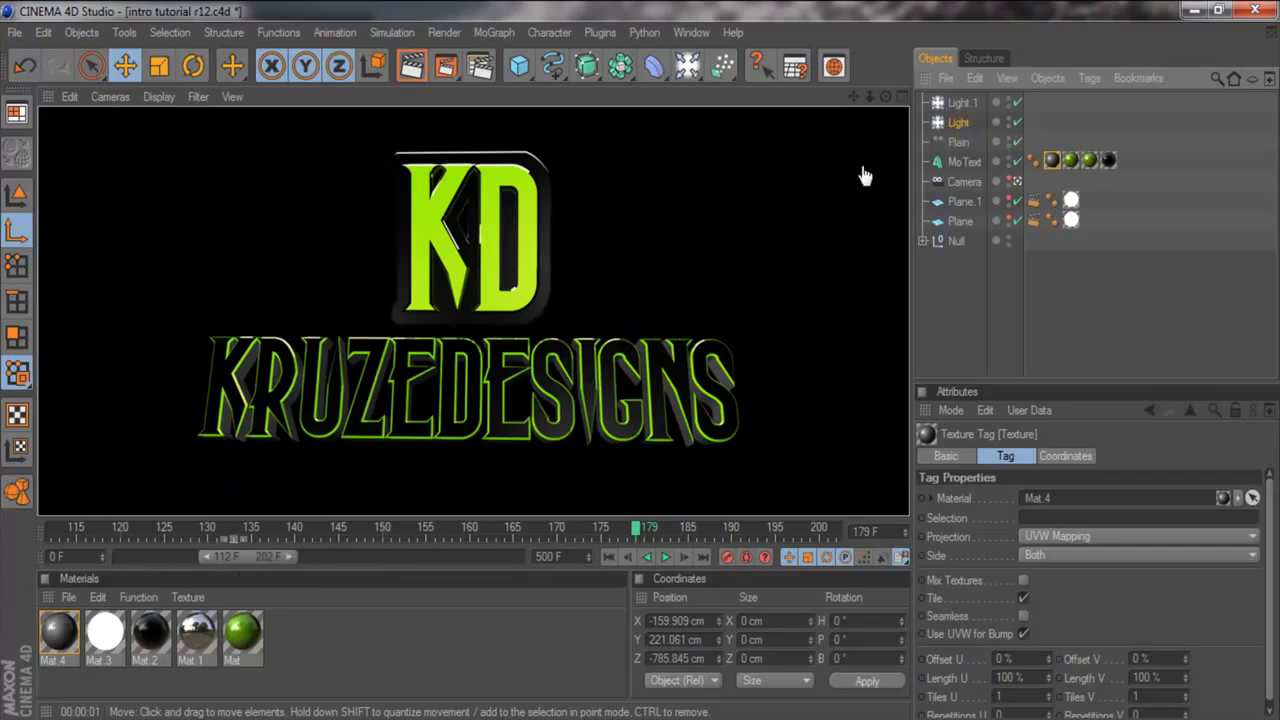
# Play the intro from frame 0 through the camera, and replay the letter animation with the Plain effector selected.
pyautogui.moveTo(248, 556); pyautogui.dragTo(163, 556)
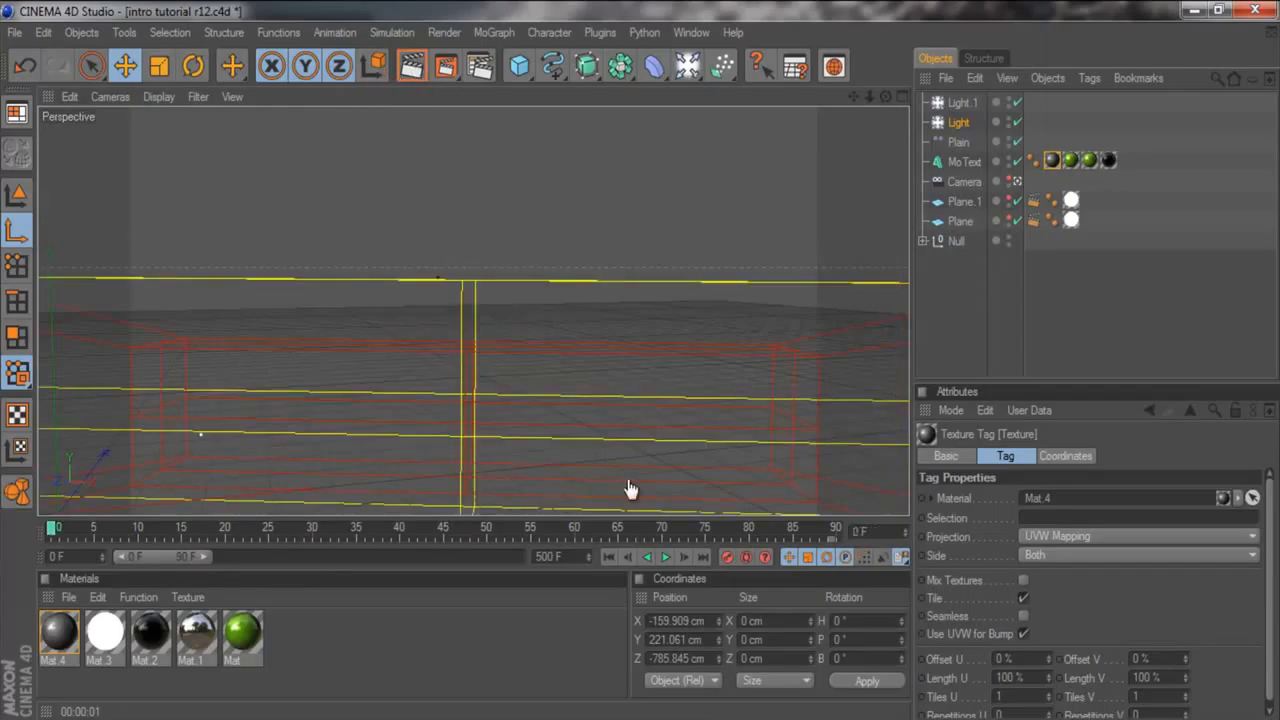
pyautogui.click(666, 558)
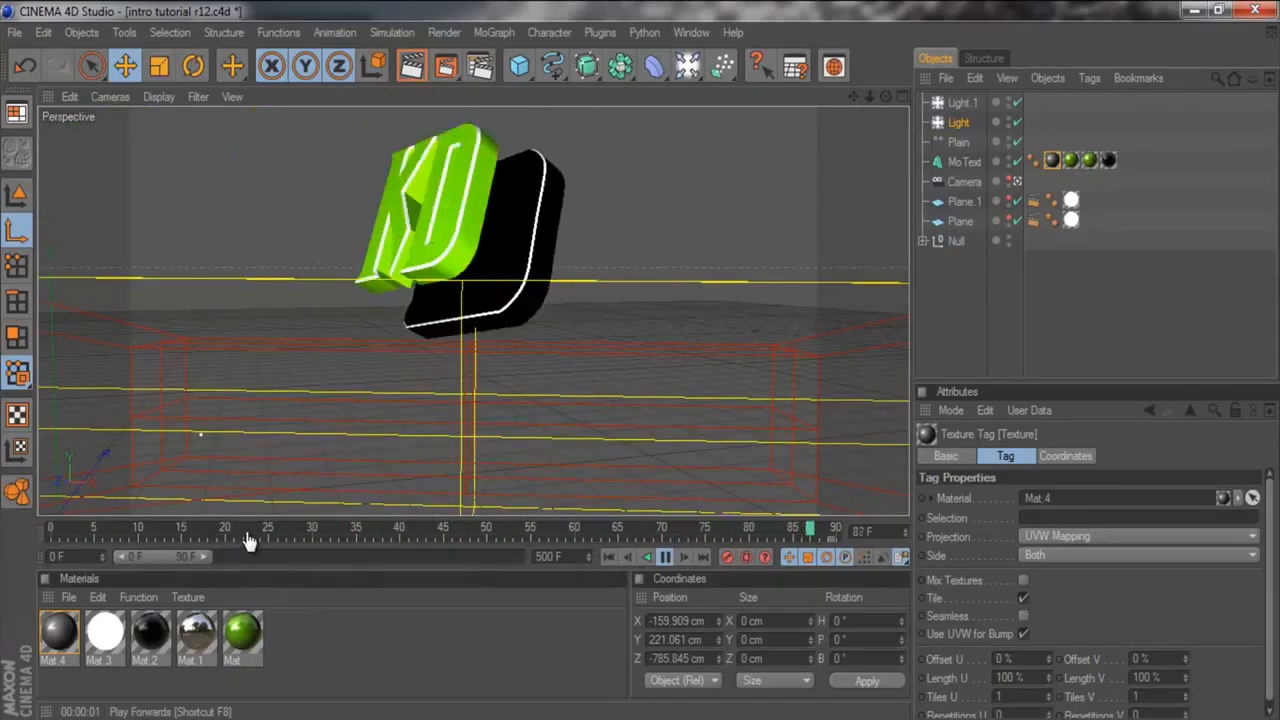
pyautogui.click(665, 557)
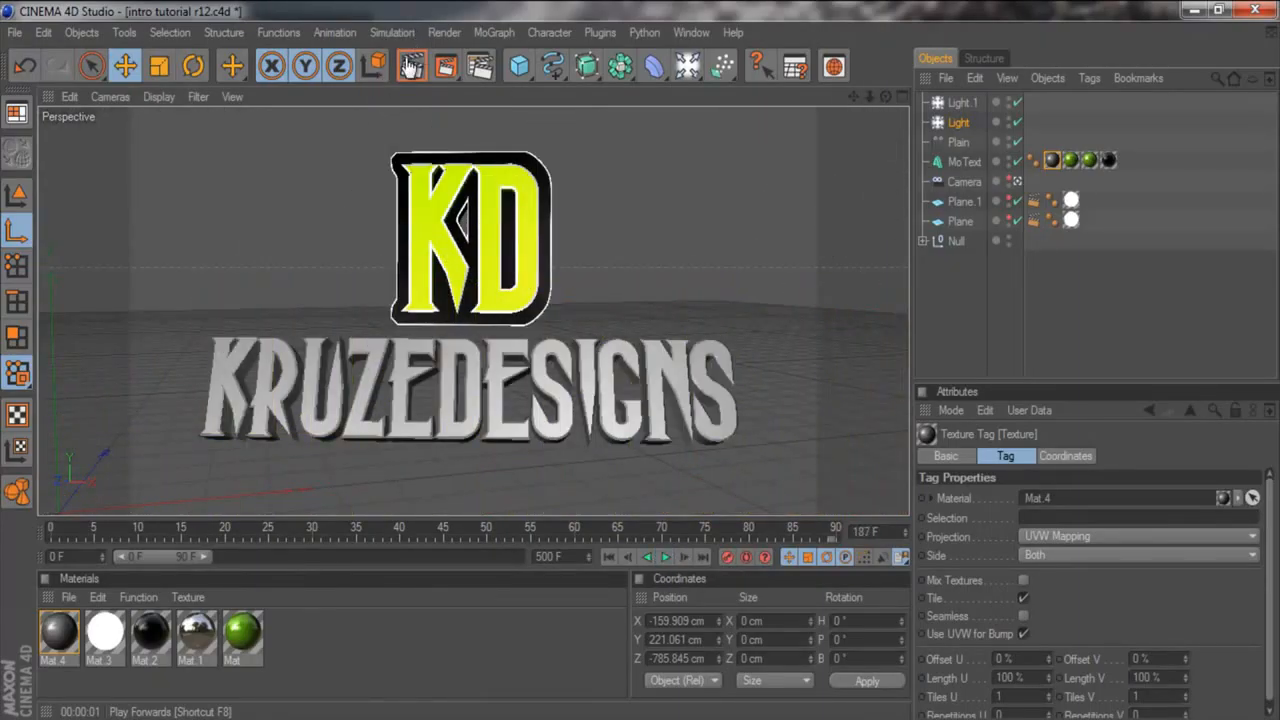
pyautogui.click(698, 425)
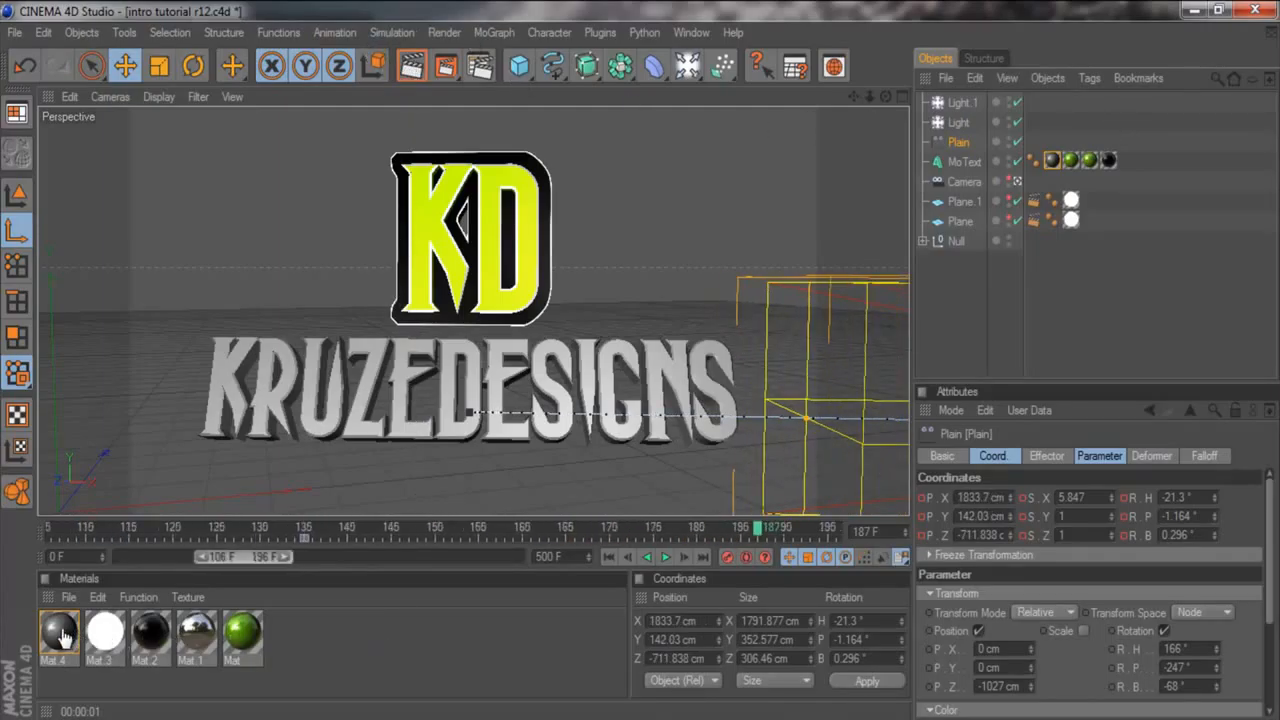
pyautogui.press('F8')
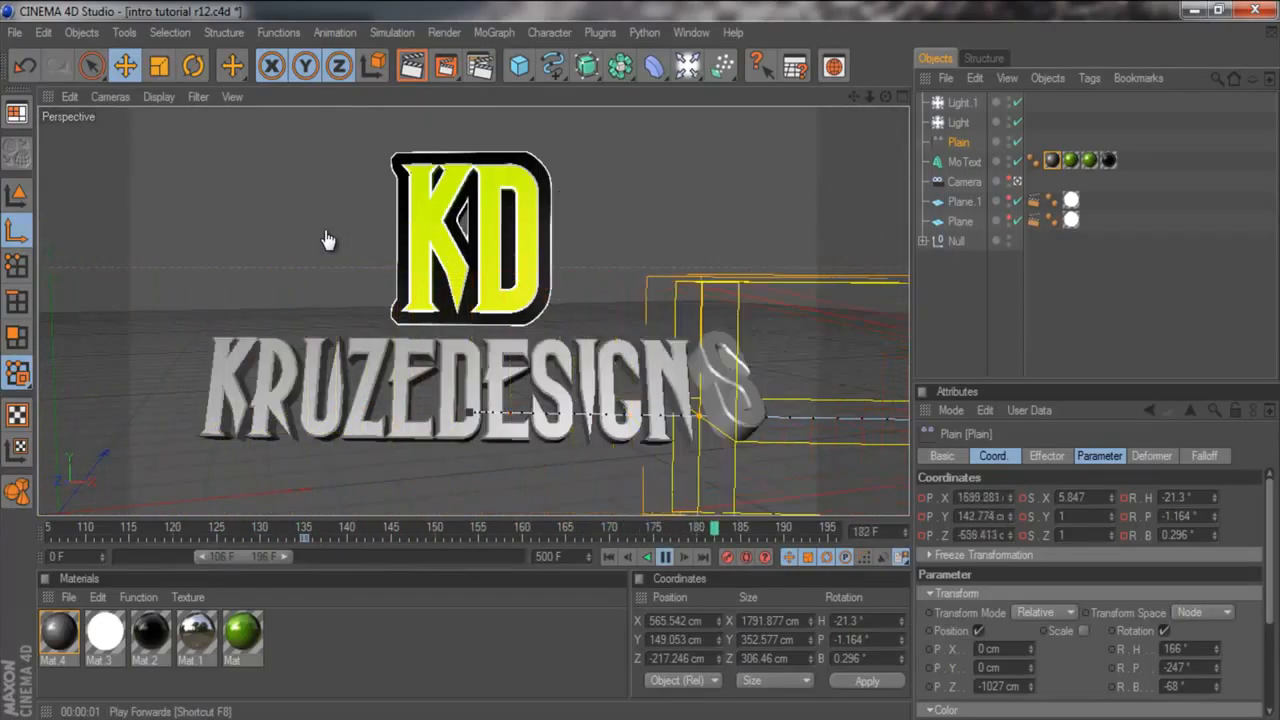
pyautogui.press('F8')
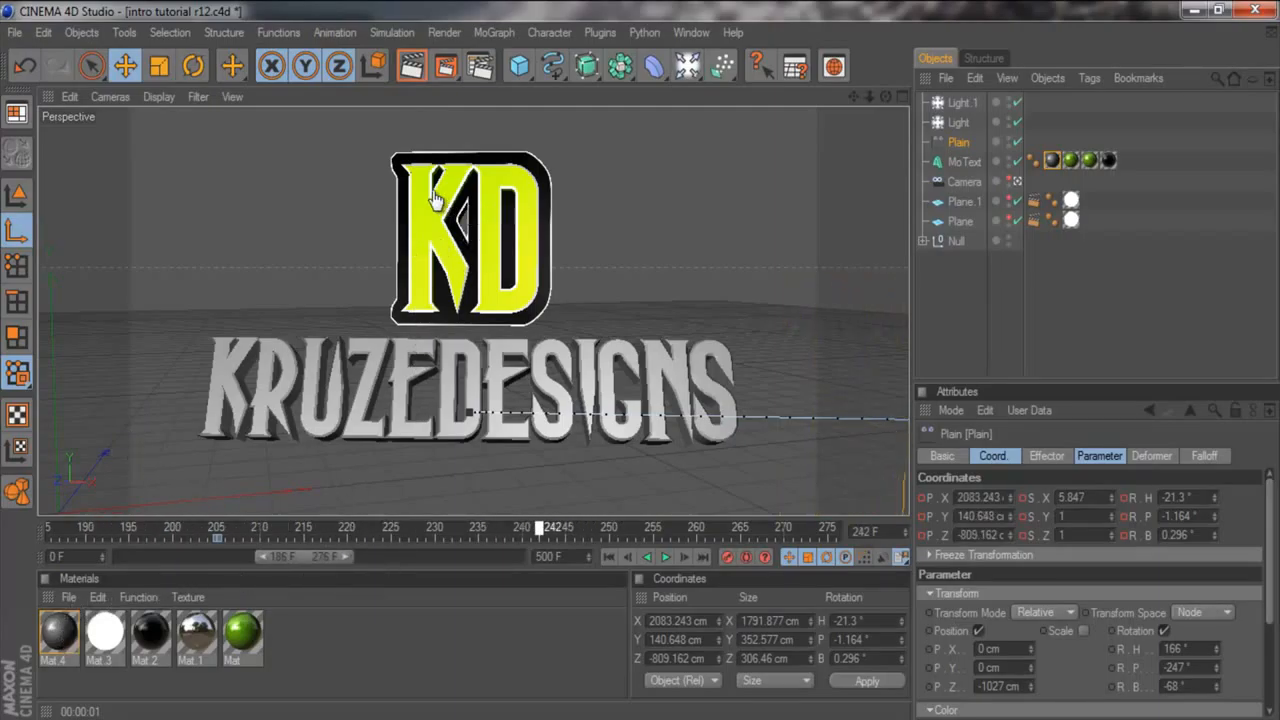
# Set the animation's end to frame 240 and return to frame 0.
pyautogui.doubleClick(548, 556)
pyautogui.write('240')
pyautogui.press('Return')
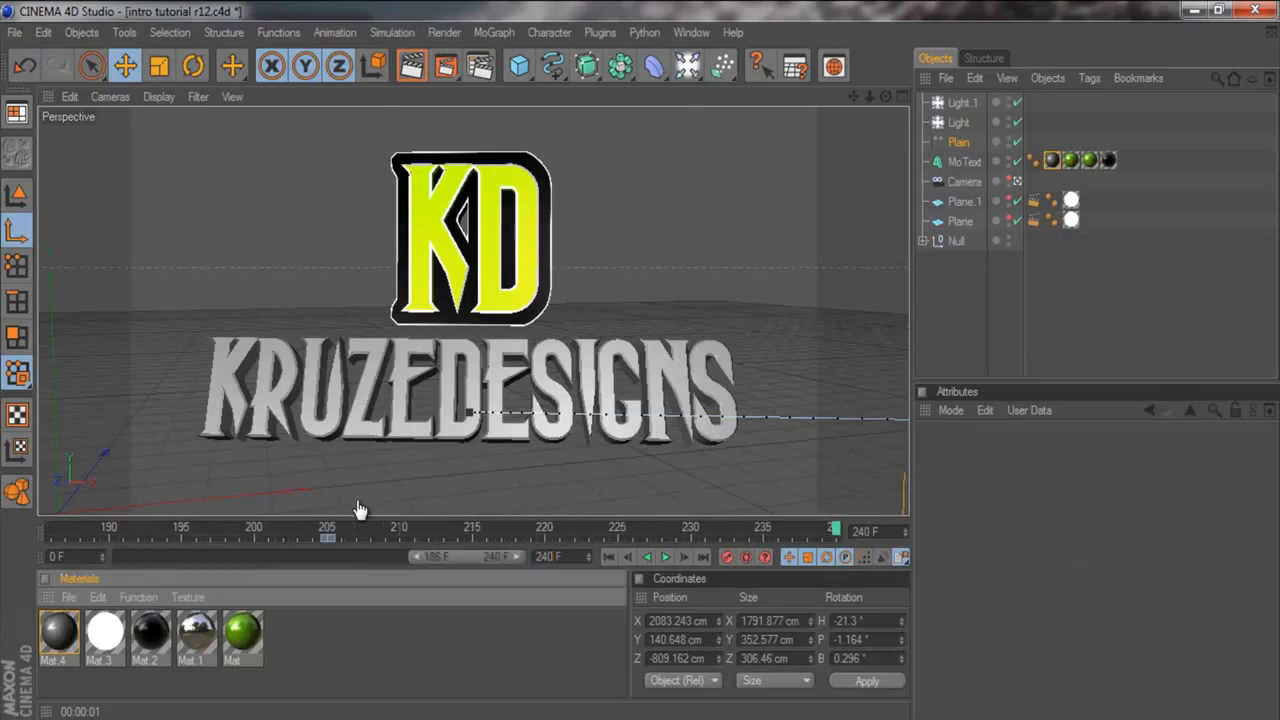
pyautogui.scroll(2, 338, 532)
pyautogui.scroll(-2, 338, 532)
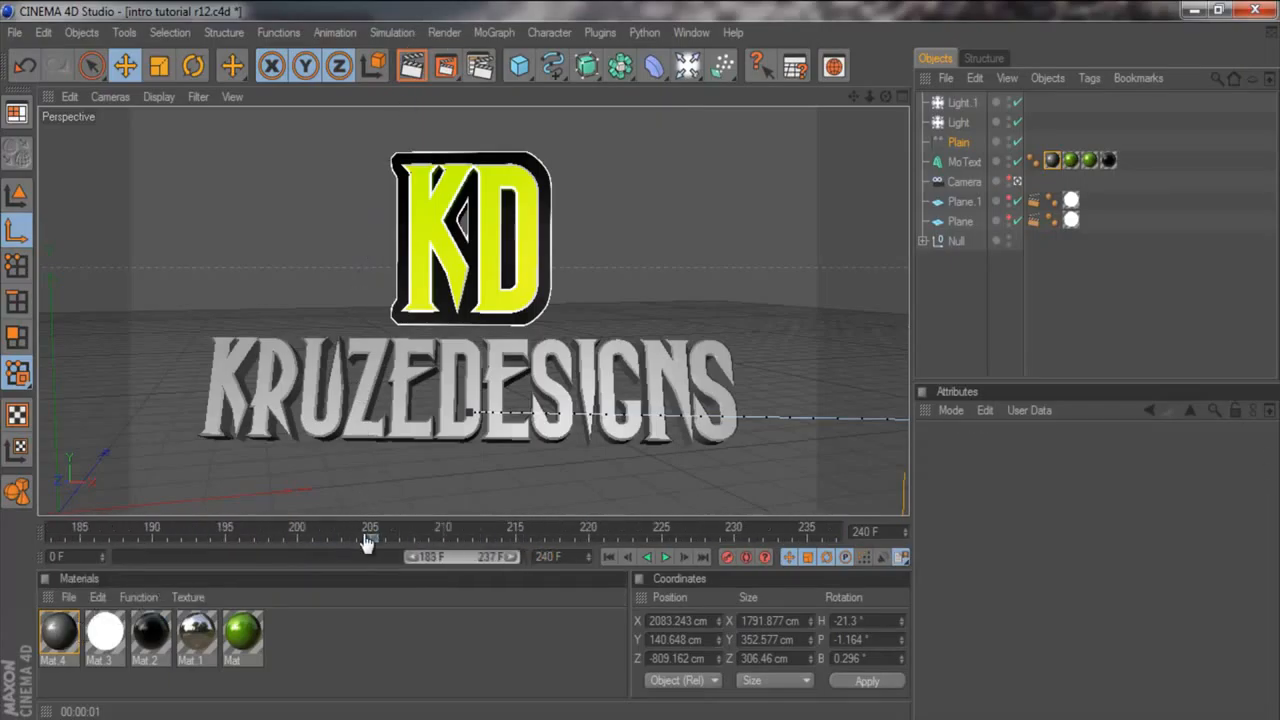
pyautogui.scroll(1, 364, 534)
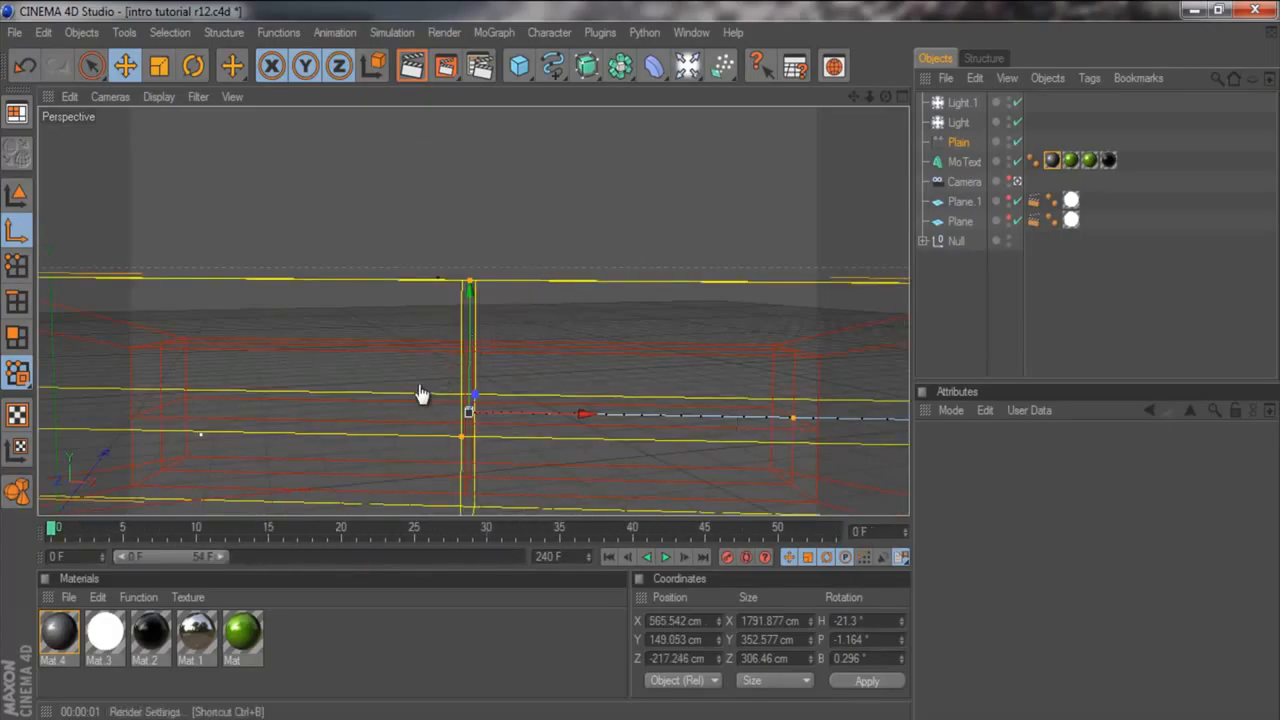
# Set the render output to 1280 x 720 pixels, matching the HDV/HDTV 720 29.97 preset.
pyautogui.hotkey('ctrl', 'b')
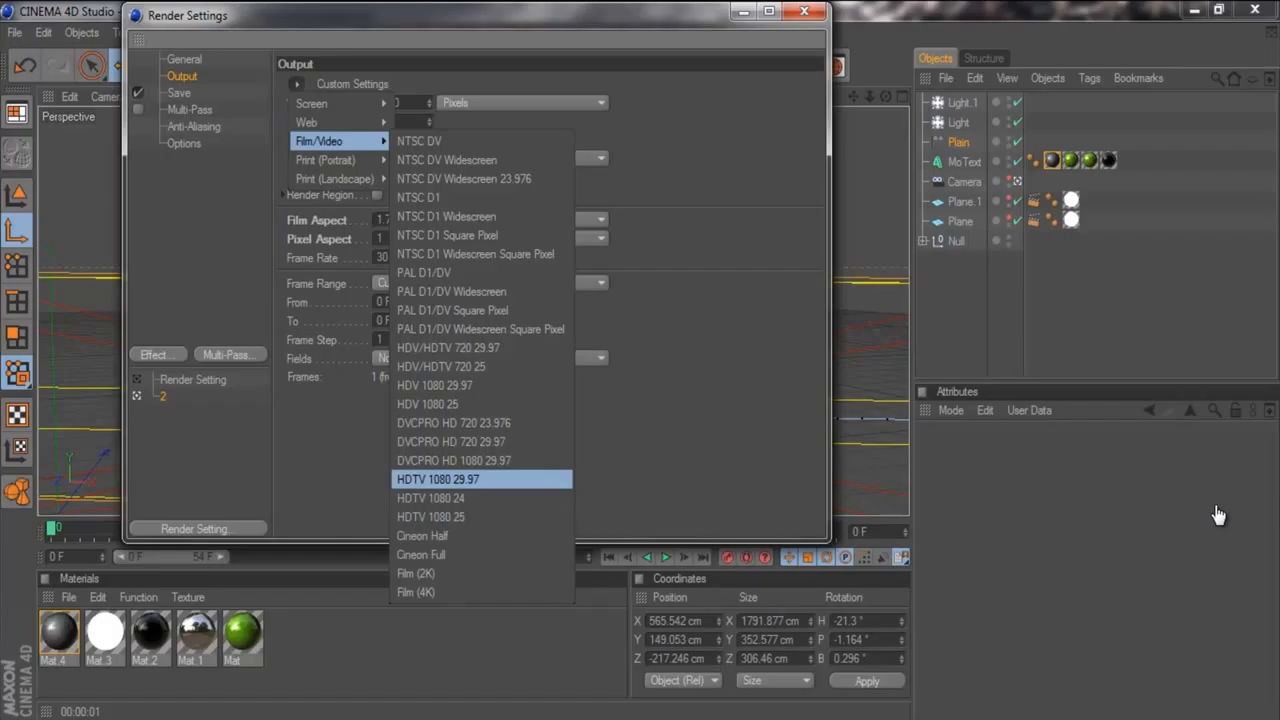
pyautogui.press('Return')
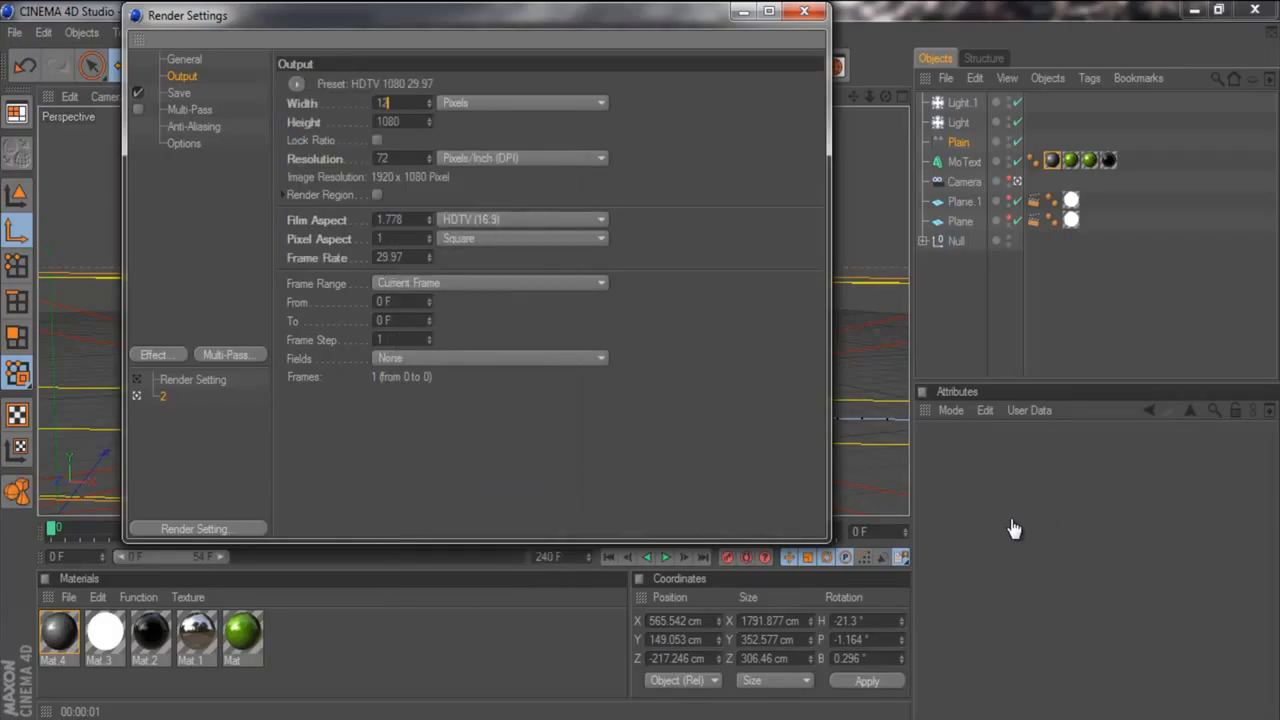
pyautogui.press('Tab')
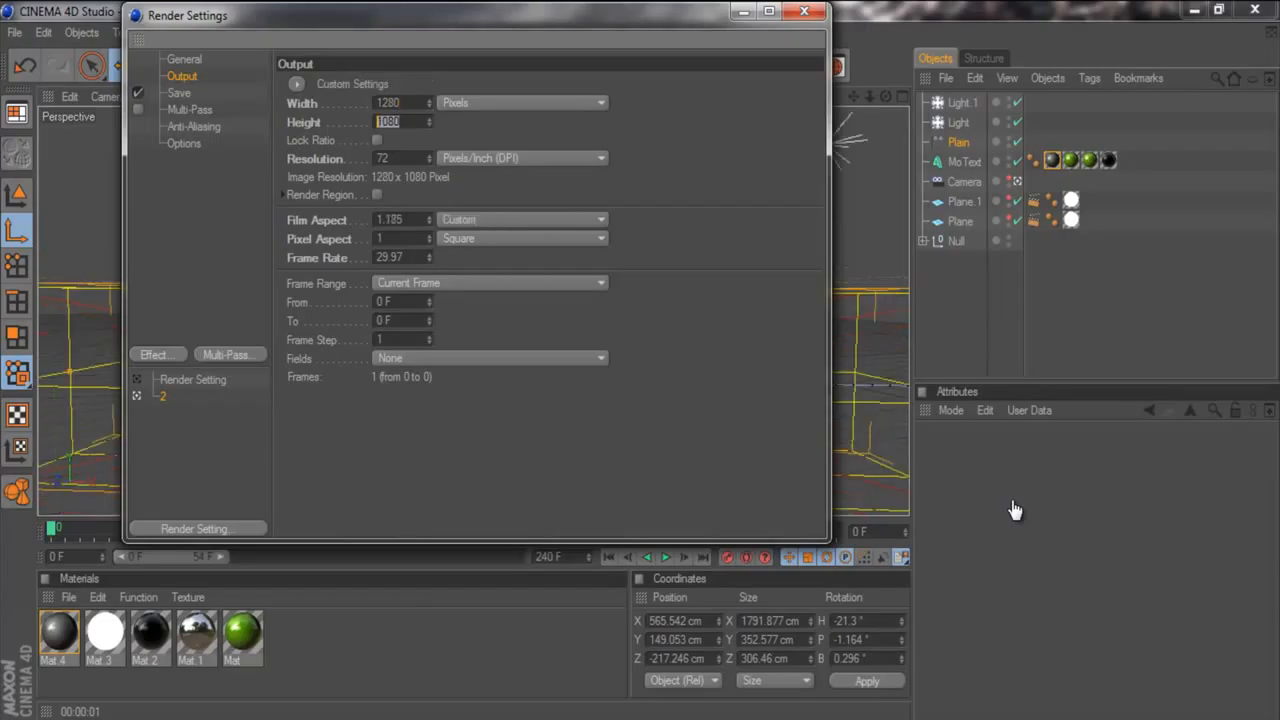
pyautogui.write('720')
pyautogui.press('Return')
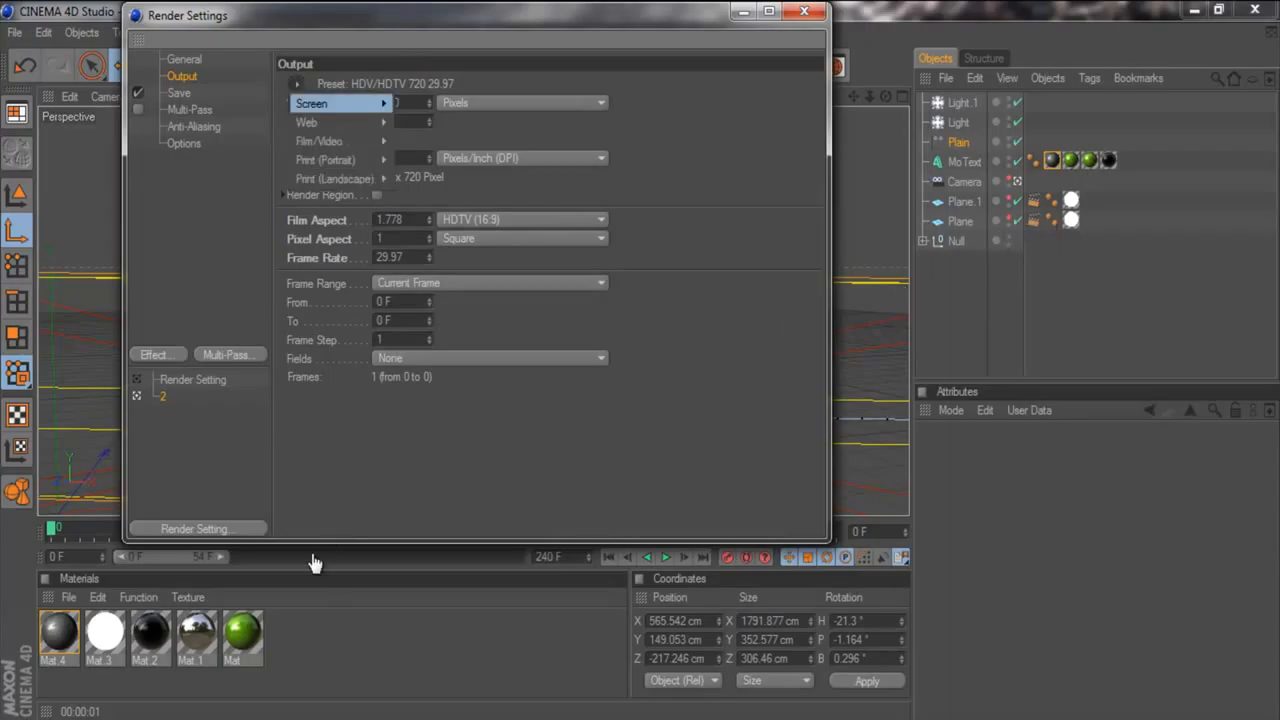
# Set the render's save format to PNG with Alpha Channel and Straight Alpha enabled.
pyautogui.click(157, 635)
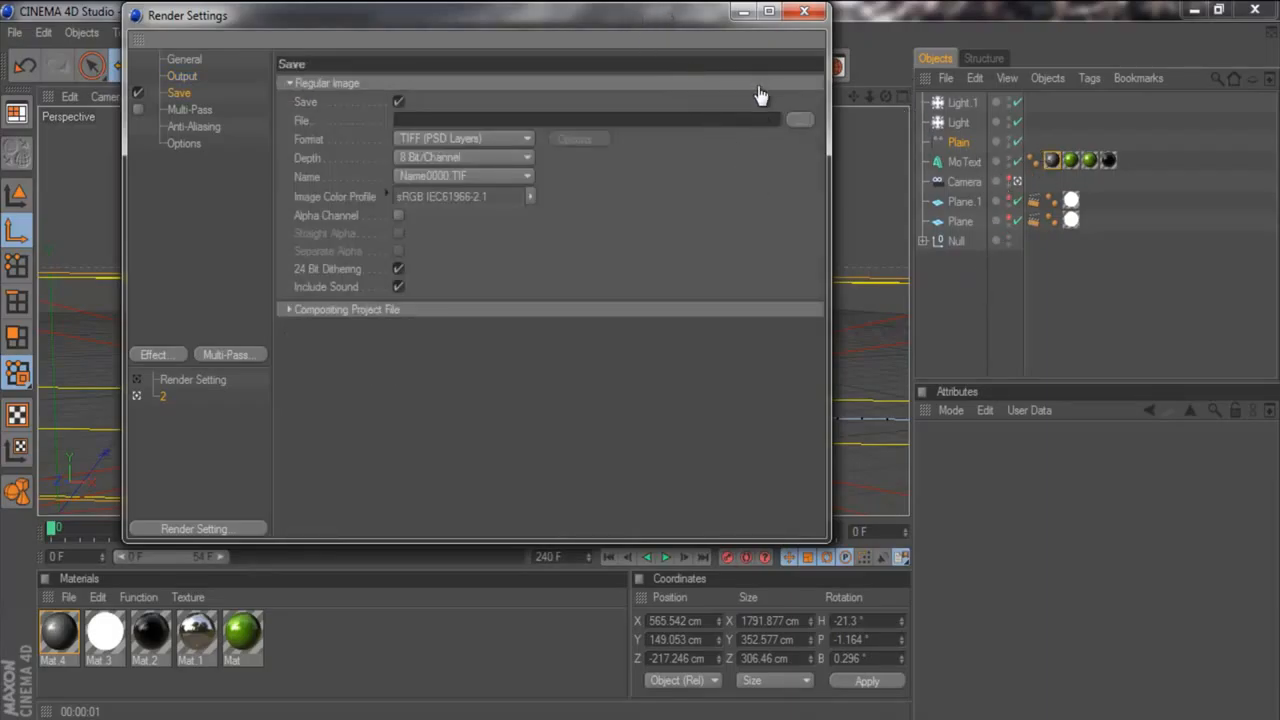
pyautogui.click(463, 138)
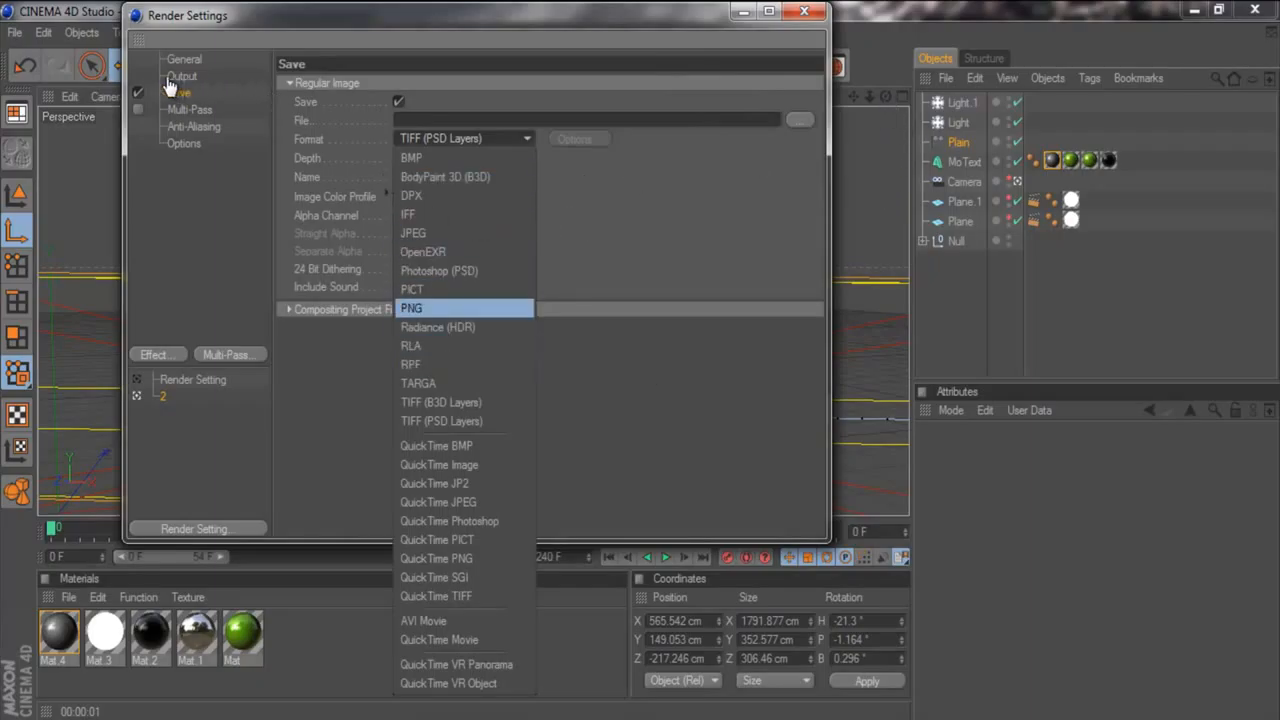
pyautogui.click(411, 308)
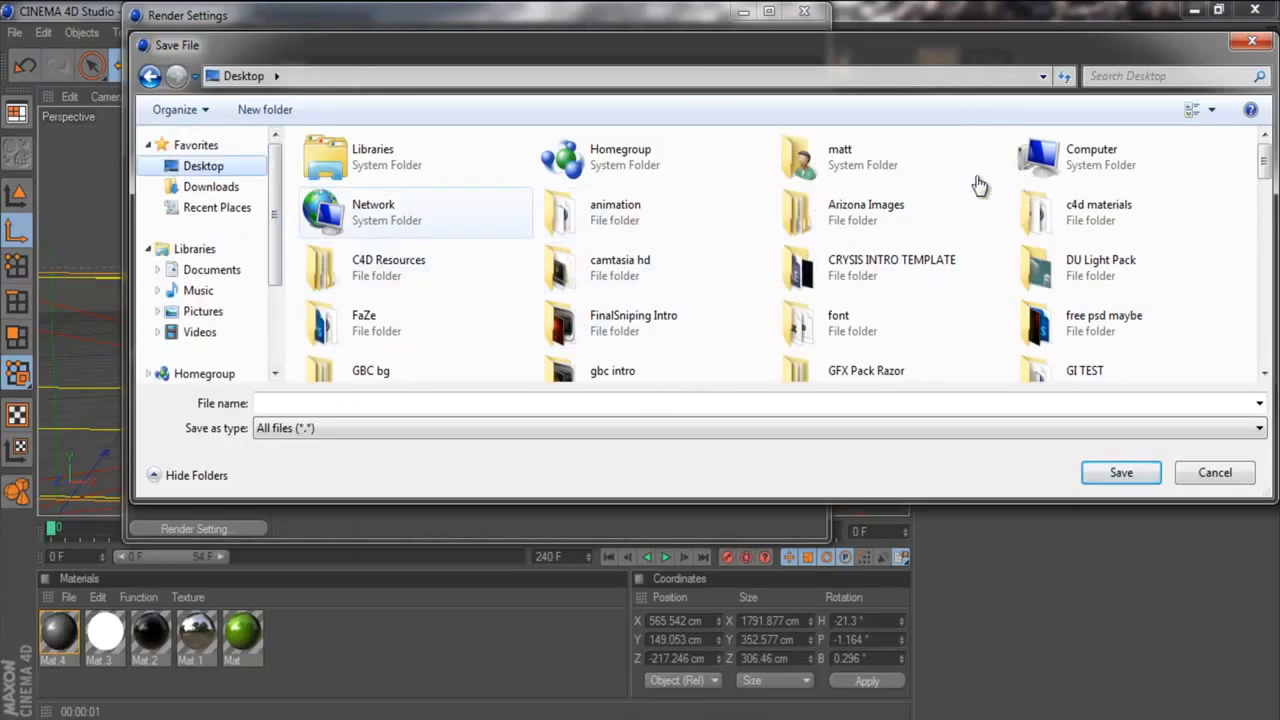
# Create a Kruze Intro folder on the Desktop and set the render's output file there as Intro.
pyautogui.hotkey('ctrl', 'shift', 'n')
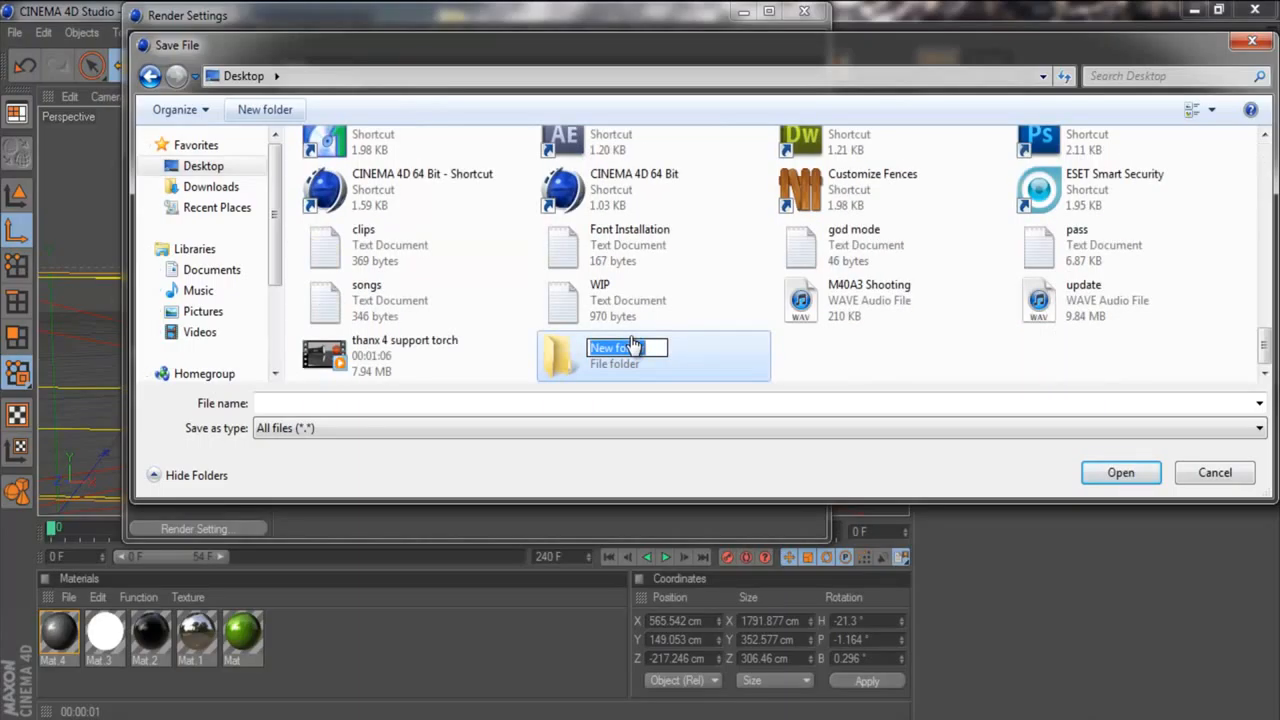
pyautogui.write('Kruze Intro')
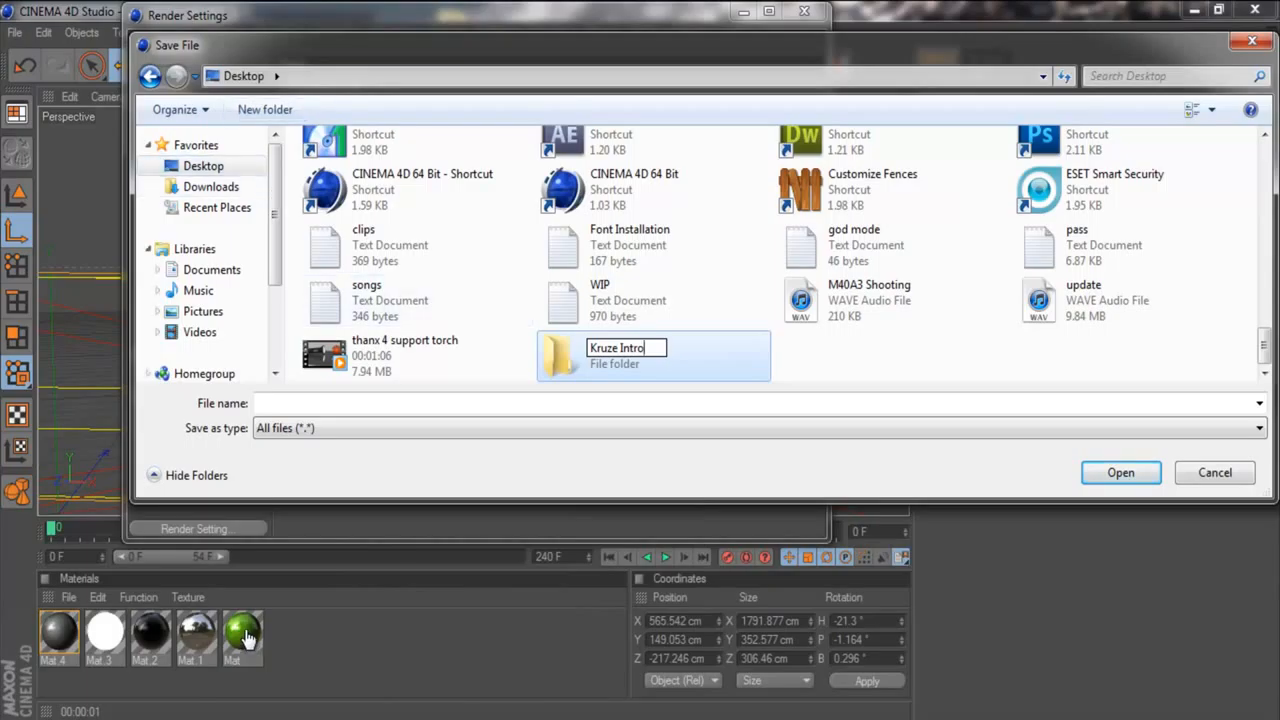
pyautogui.press('Return')
pyautogui.press('Return')
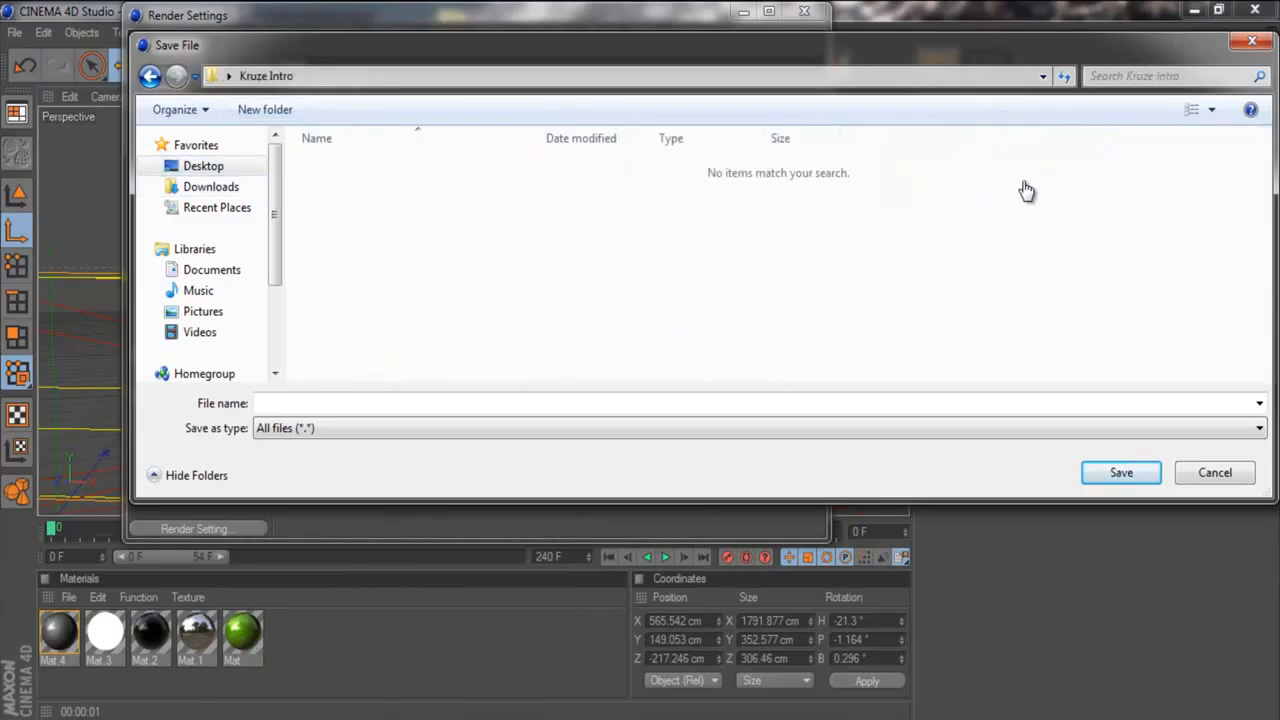
pyautogui.press('capslock')
pyautogui.write('I')
pyautogui.press('capslock')
pyautogui.write('ntro')
pyautogui.press('Return')
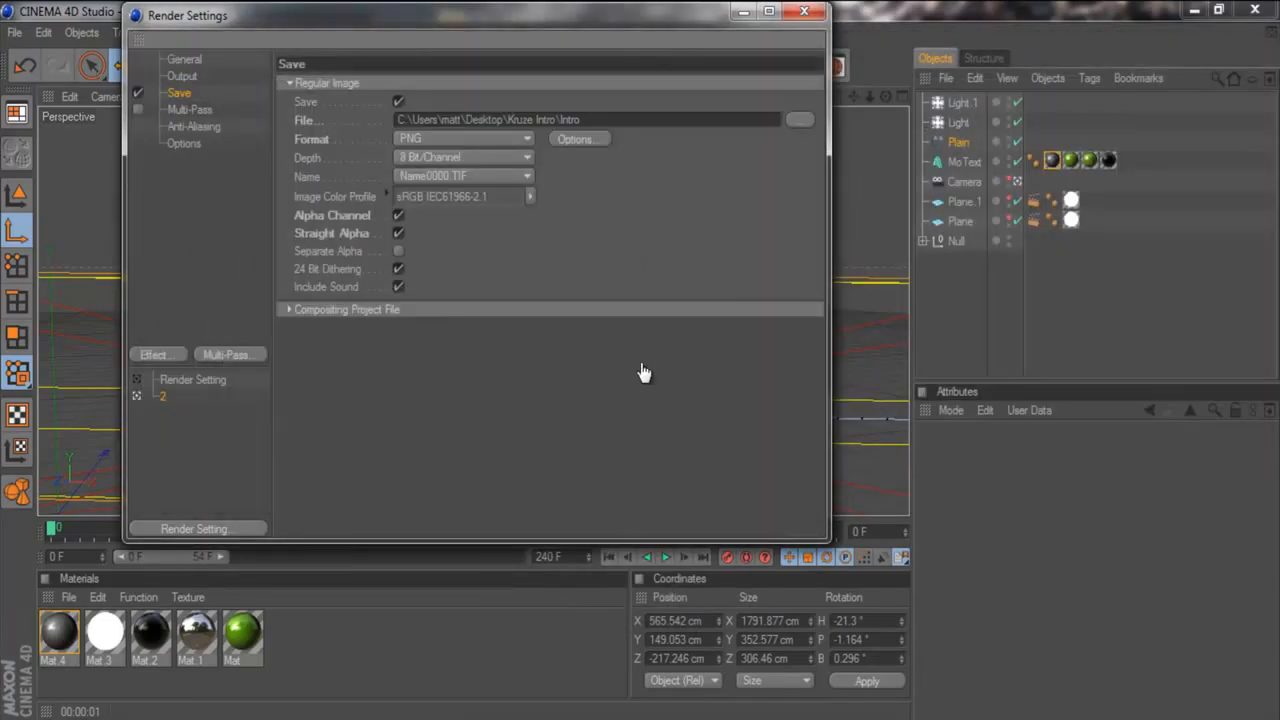
# Set anti-aliasing to Best with a 4x4 minimum and 8x8 maximum level, and test-render the current frame in the Picture Viewer.
pyautogui.press('Down')
pyautogui.press('Down')
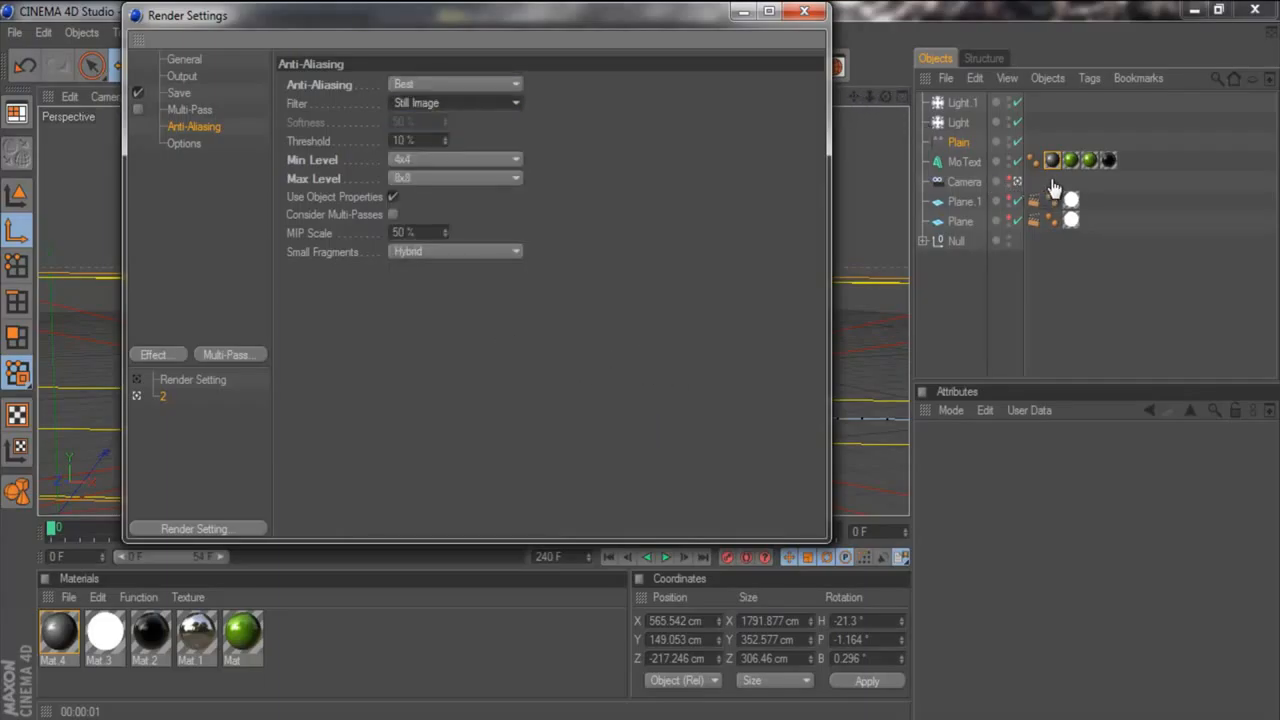
pyautogui.click(803, 11)
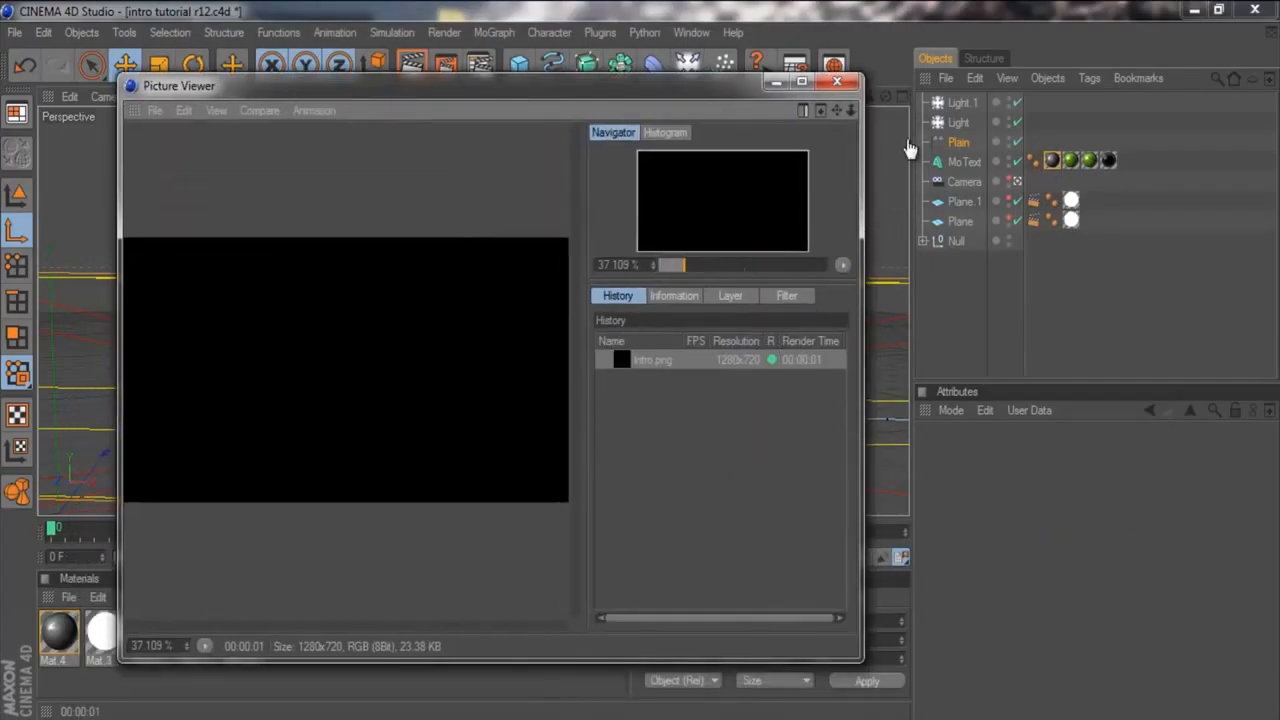
pyautogui.click(1017, 183)
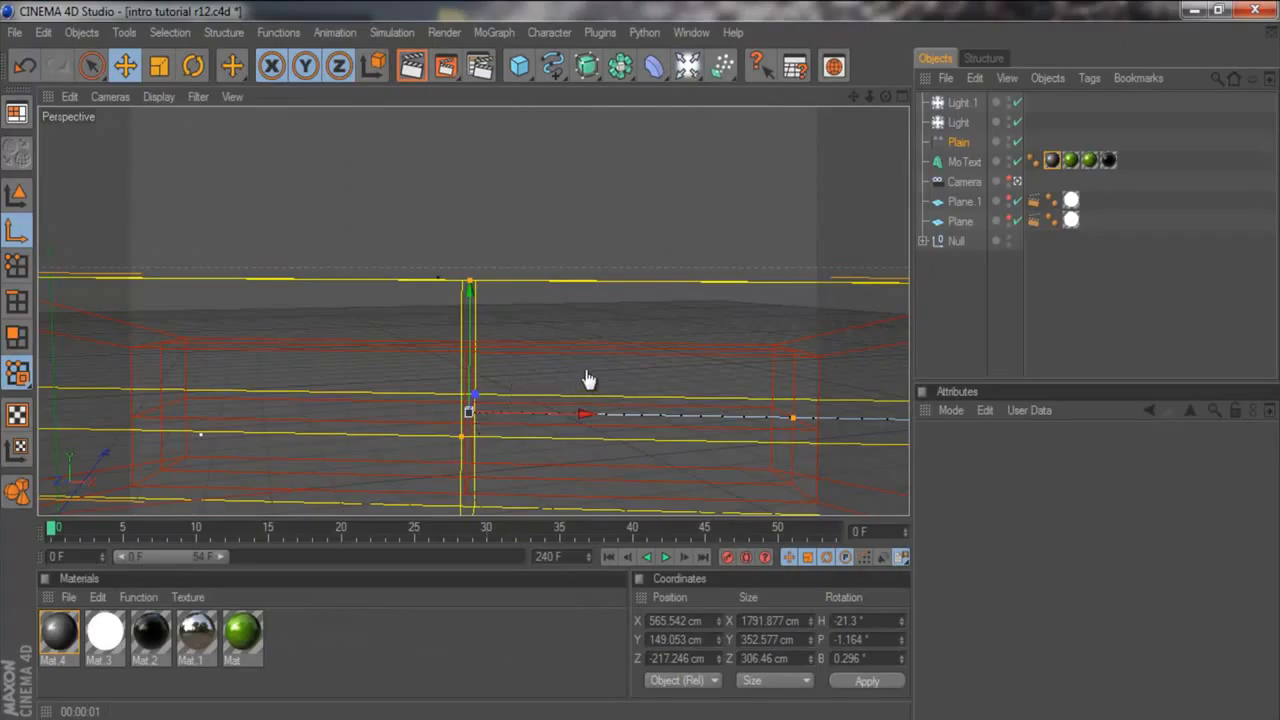
# Switch to Windows Explorer and delete the Intro test image from the Desktop's Kruze Intro folder.
pyautogui.press('super+e')
pyautogui.click(573, 244)
pyautogui.click(985, 400)
pyautogui.scroll(-10, 985, 400)
pyautogui.scroll(1, 985, 400)
pyautogui.scroll(5, 664, 290)
pyautogui.press('Return')
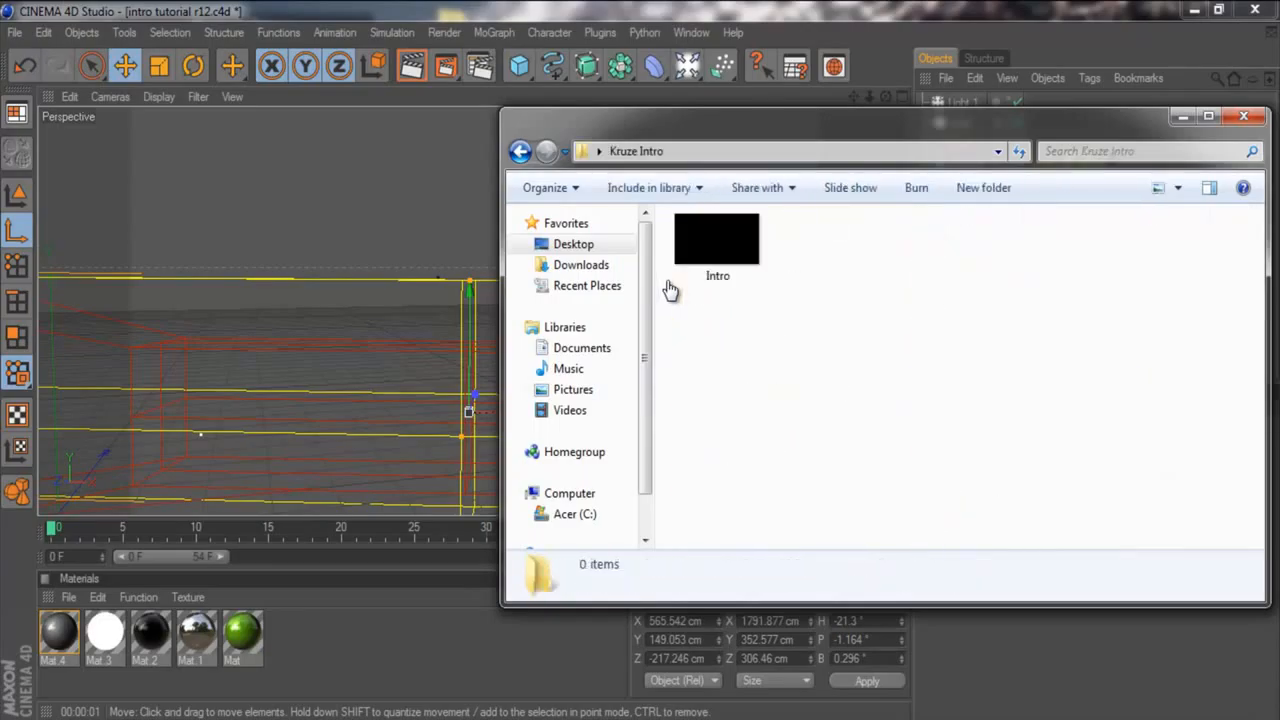
pyautogui.press('Down')
pyautogui.press('Delete')
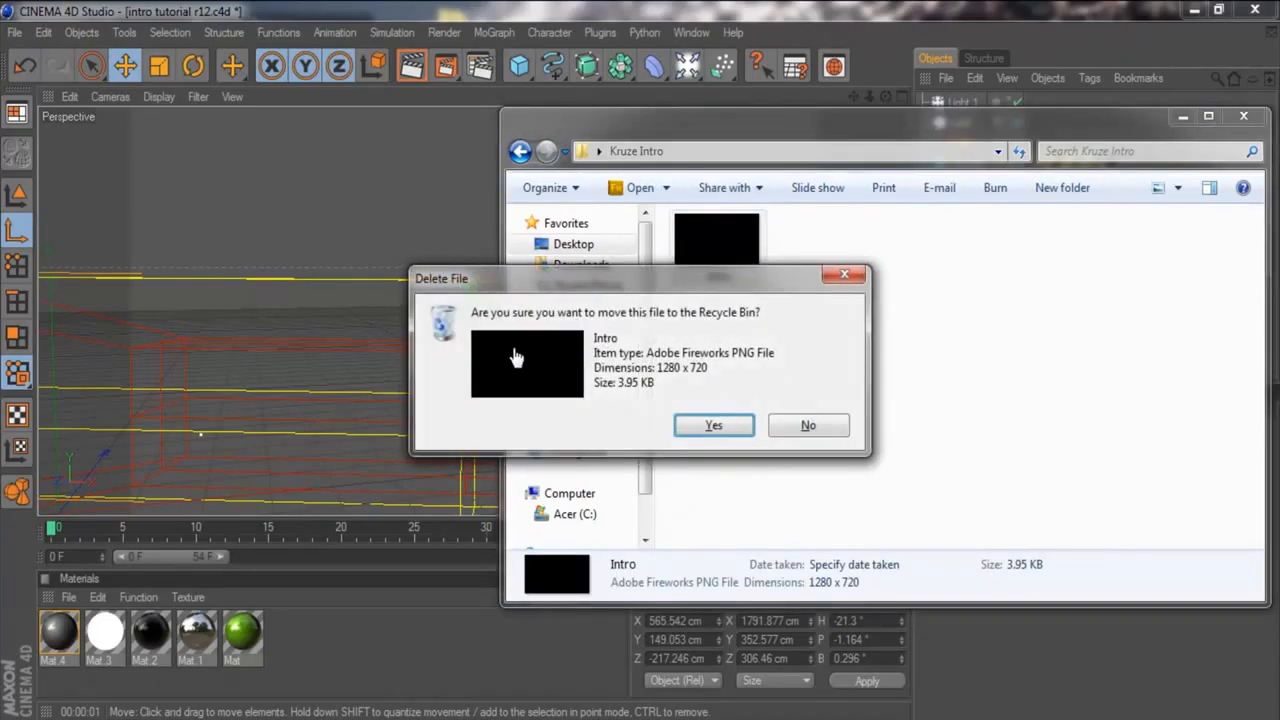
pyautogui.press('Return')
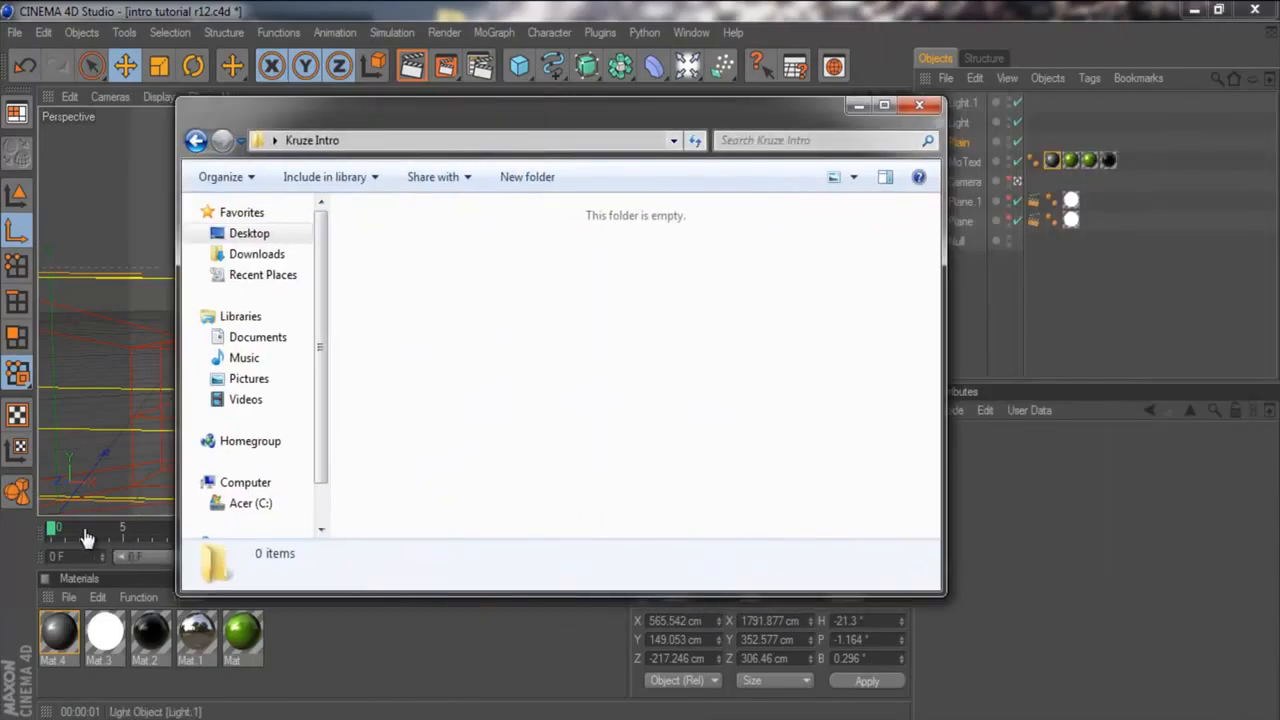
pyautogui.hotkey('alt', 'F4')
# Set the render output's frame range to All Frames.
pyautogui.hotkey('ctrl', 'b')
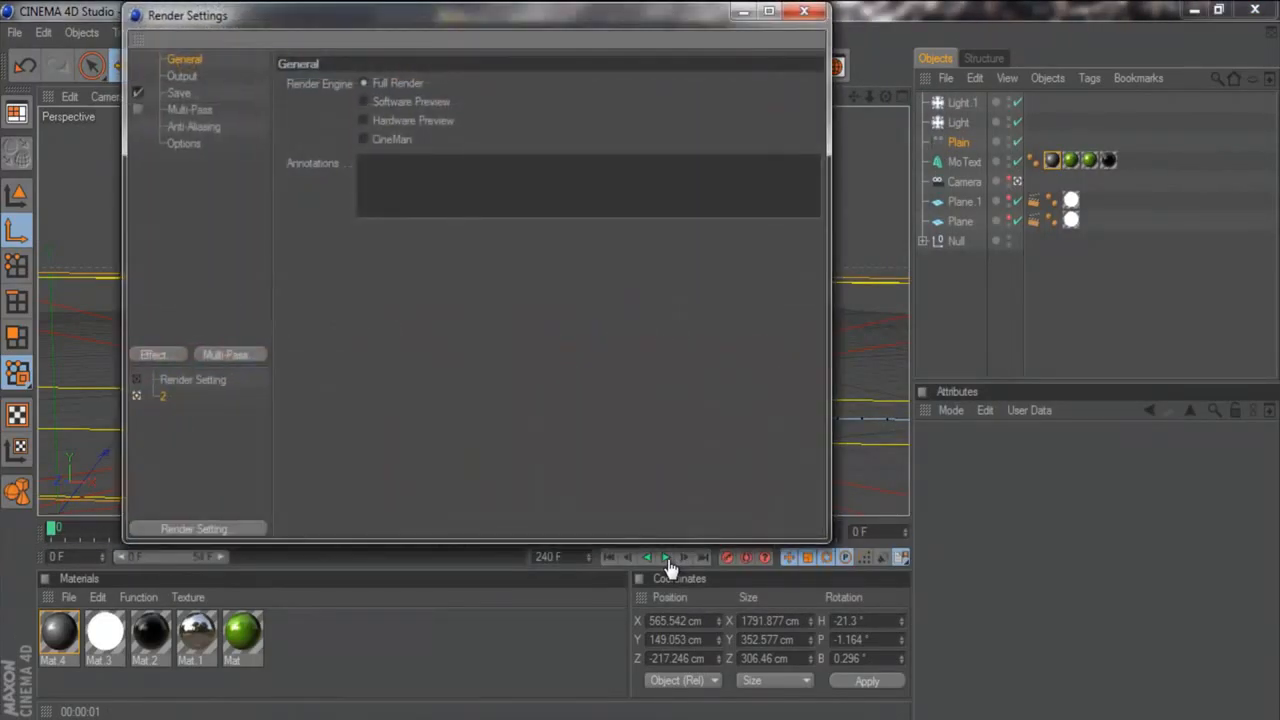
pyautogui.press('Down')
pyautogui.press('Down')
pyautogui.press('Down')
pyautogui.press('Up')
pyautogui.press('Up')
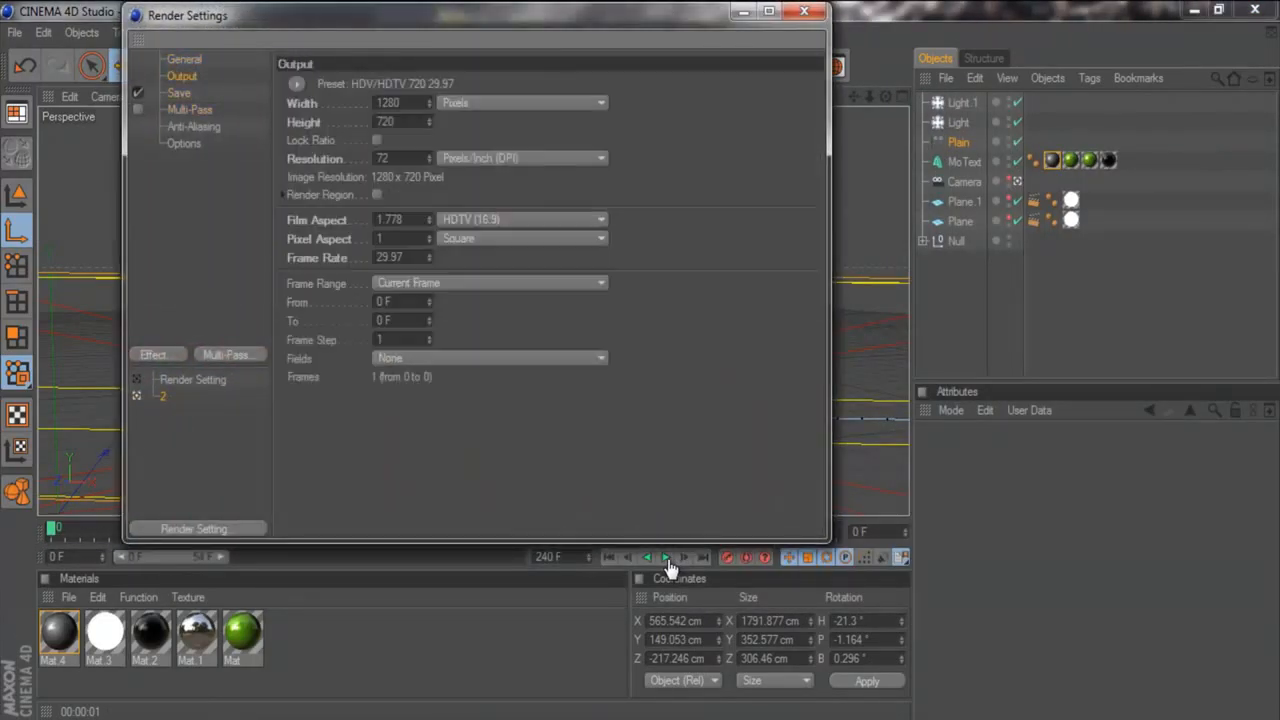
pyautogui.press('Return')
pyautogui.press('Down')
pyautogui.press('Down')
pyautogui.press('Return')
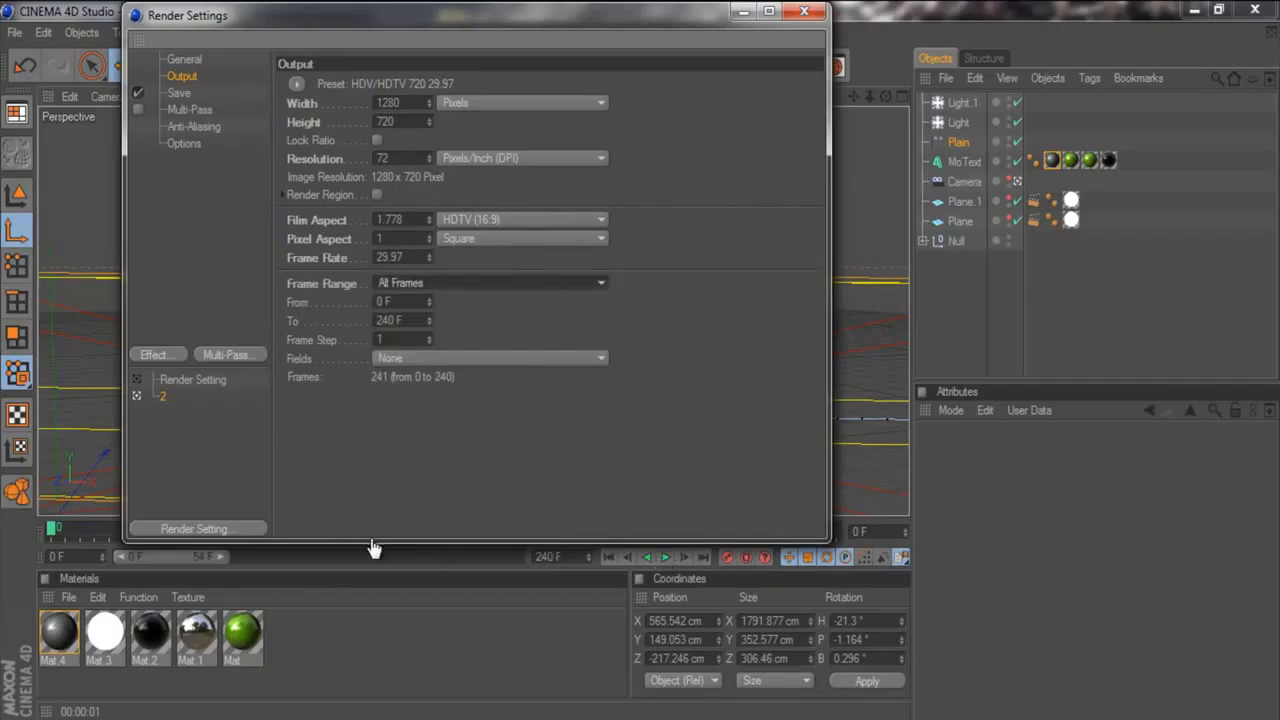
pyautogui.press('Return')
pyautogui.press('Down')
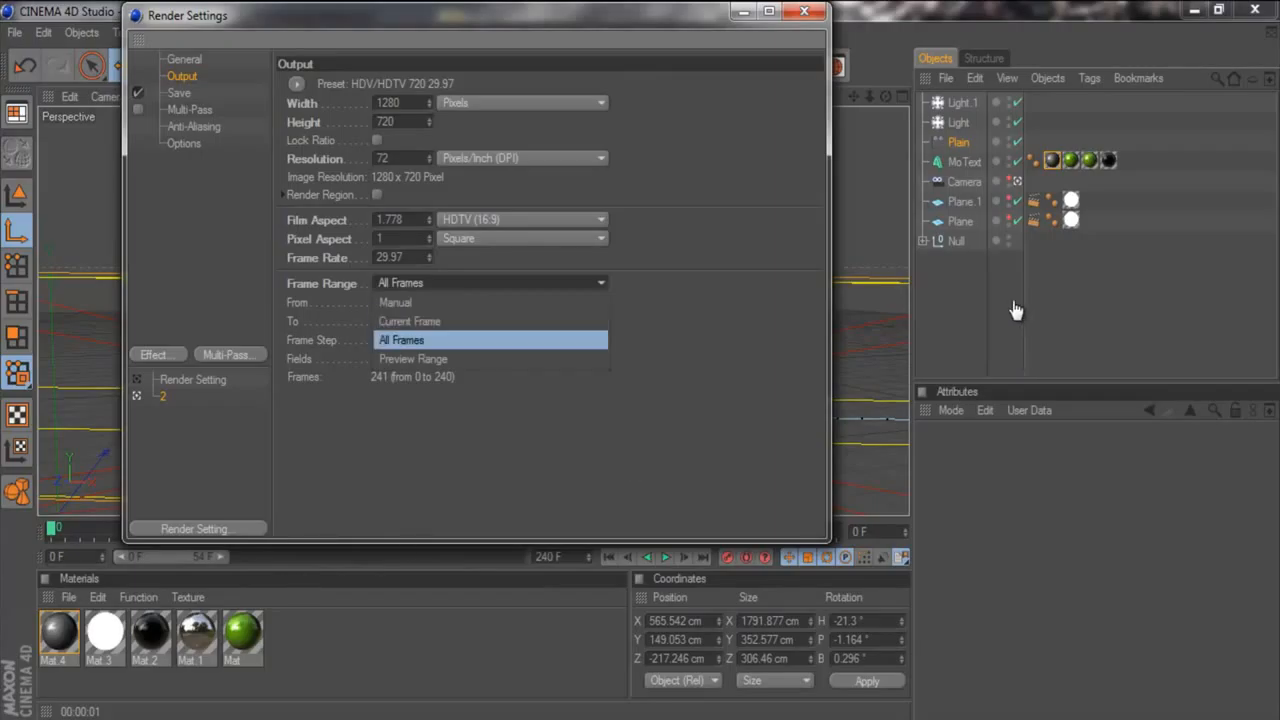
pyautogui.press('Return')
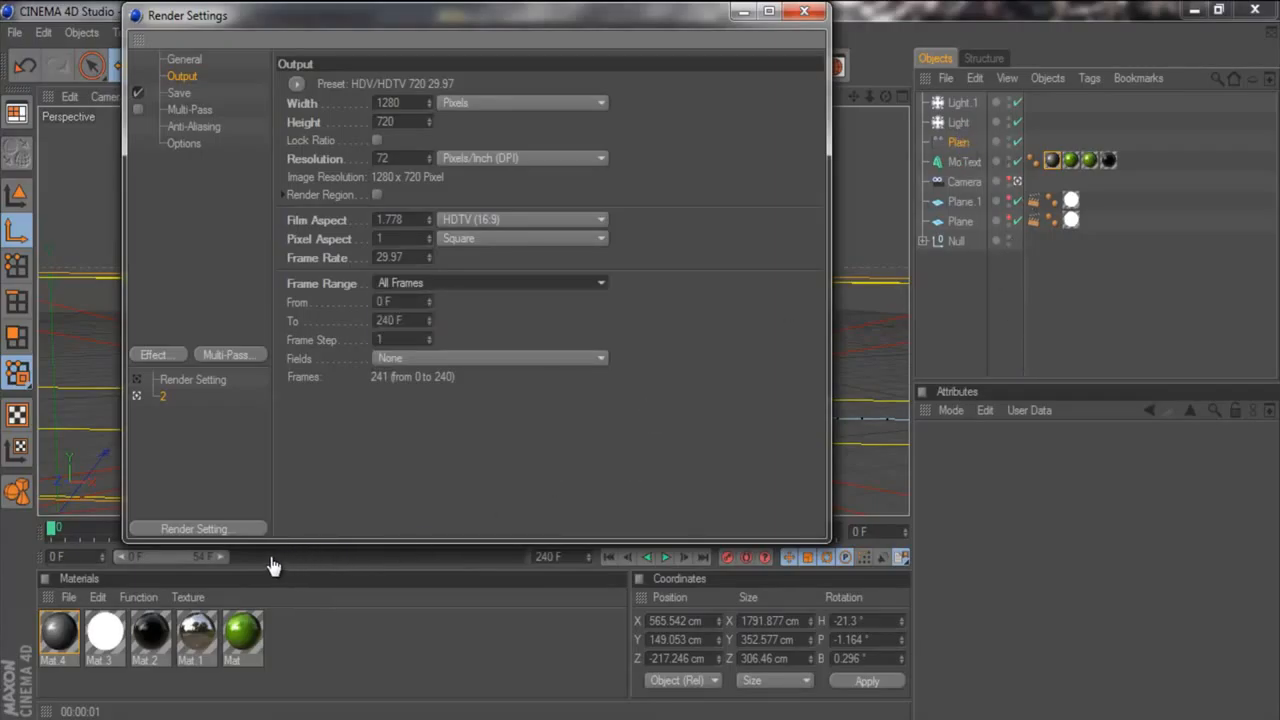
pyautogui.hotkey('alt', 'F4')
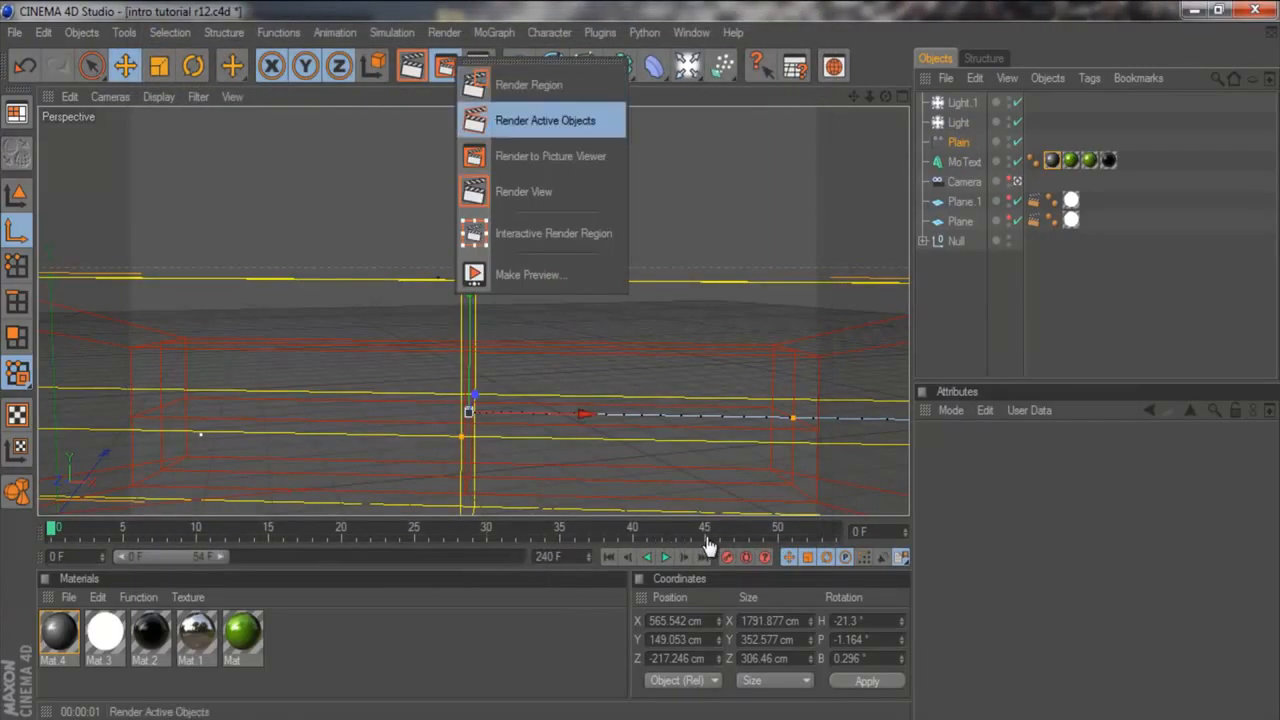
# Start rendering the full animation to the Picture Viewer.
pyautogui.press('Down')
pyautogui.press('Return')
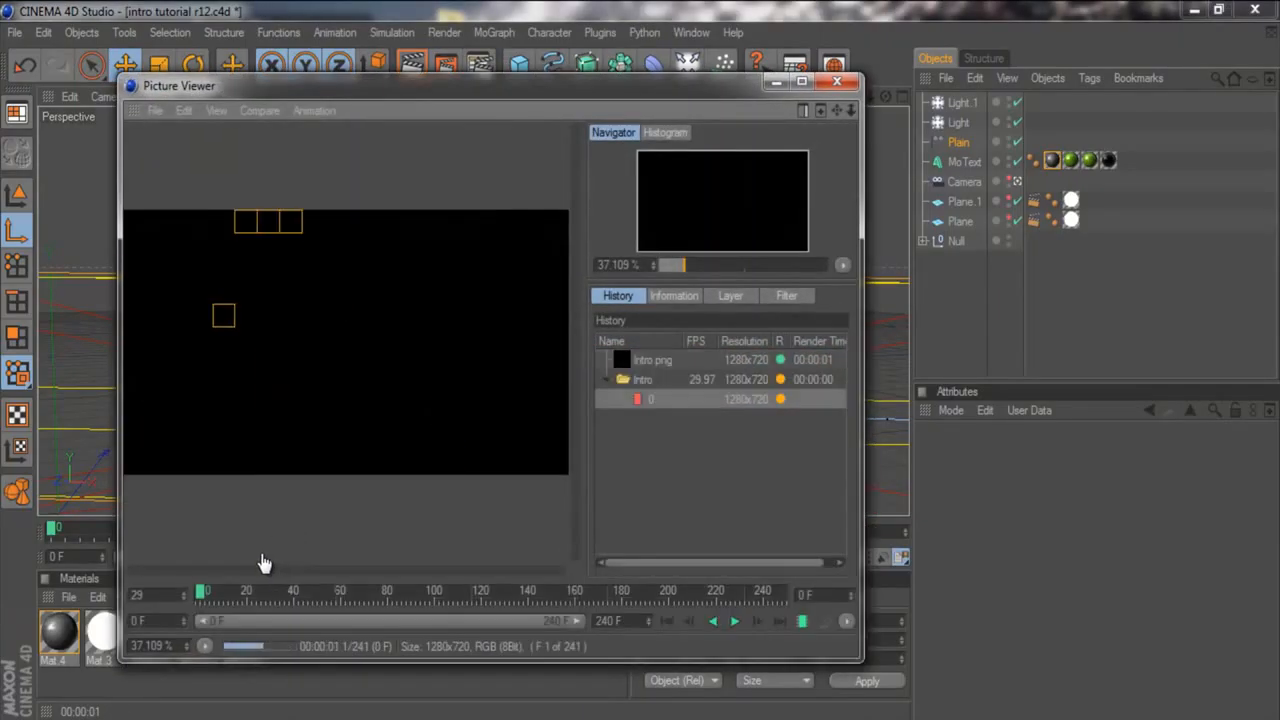